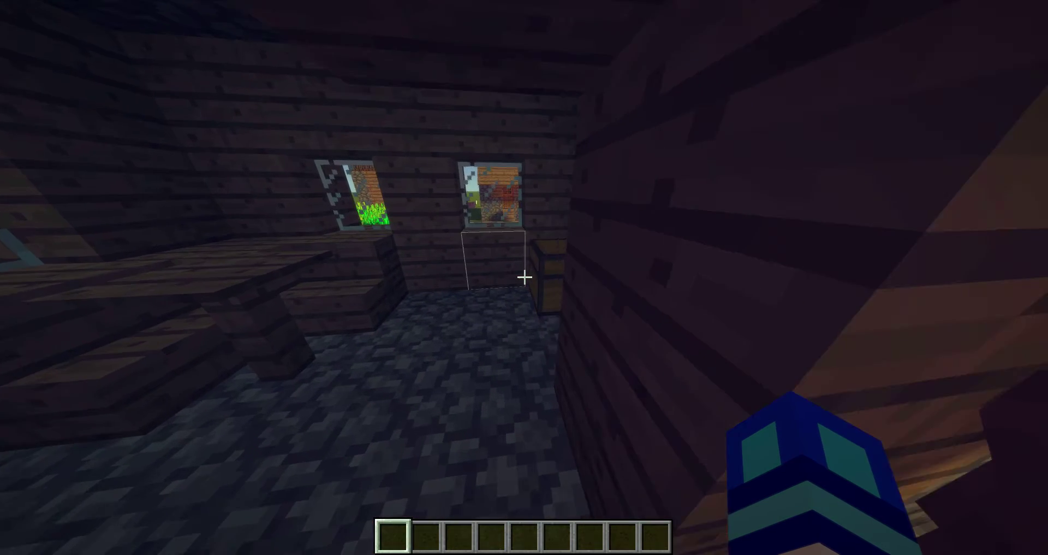
# Open the chest inside the village house to see its contents.
pyautogui.rightClick(524, 278)
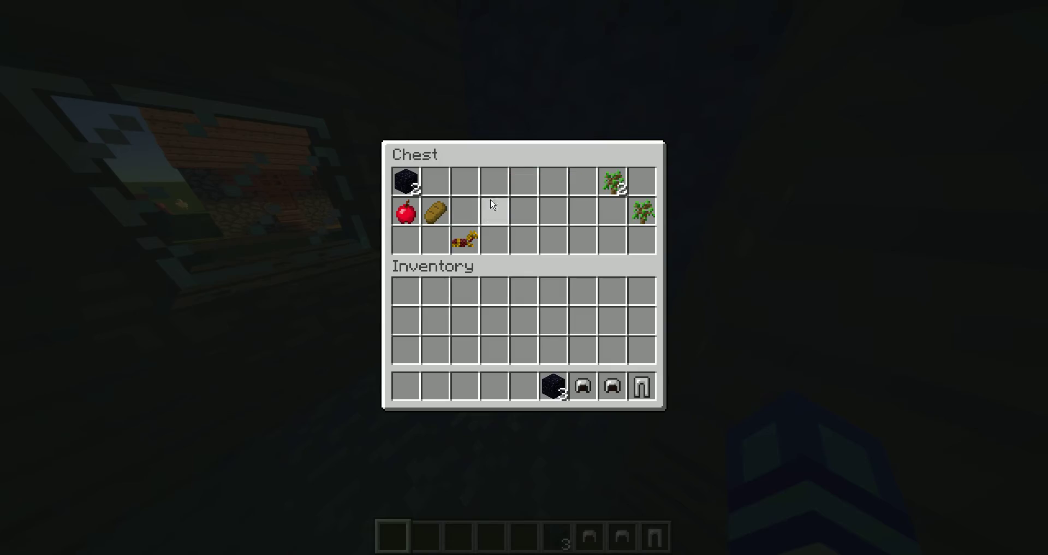
# Close the chest, switch to an empty hand and fight the slime on the grassland.
pyautogui.press('Escape')
pyautogui.scroll(-3, 524, 278)
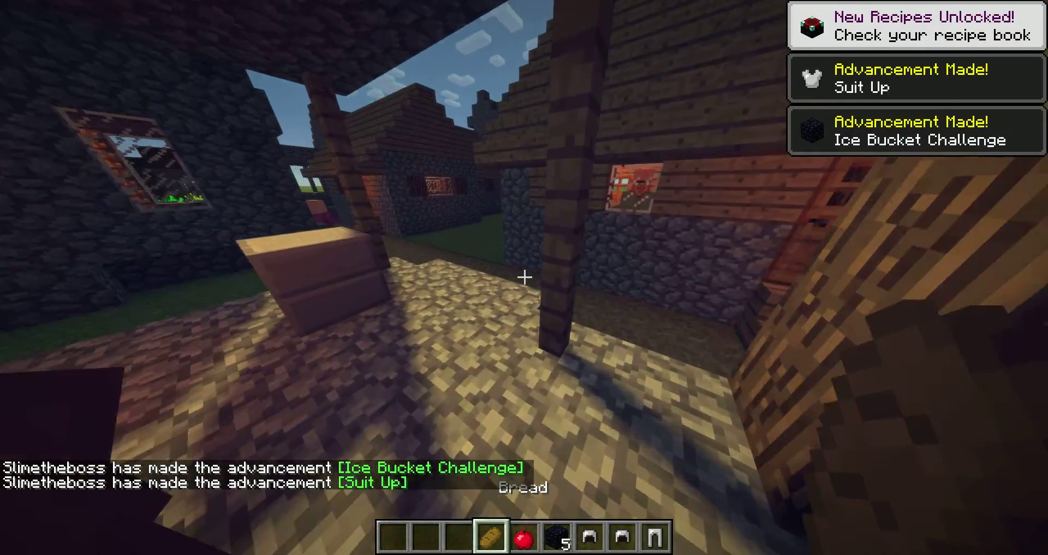
pyautogui.scroll(-1, 524, 277)
pyautogui.scroll(1, 524, 278)
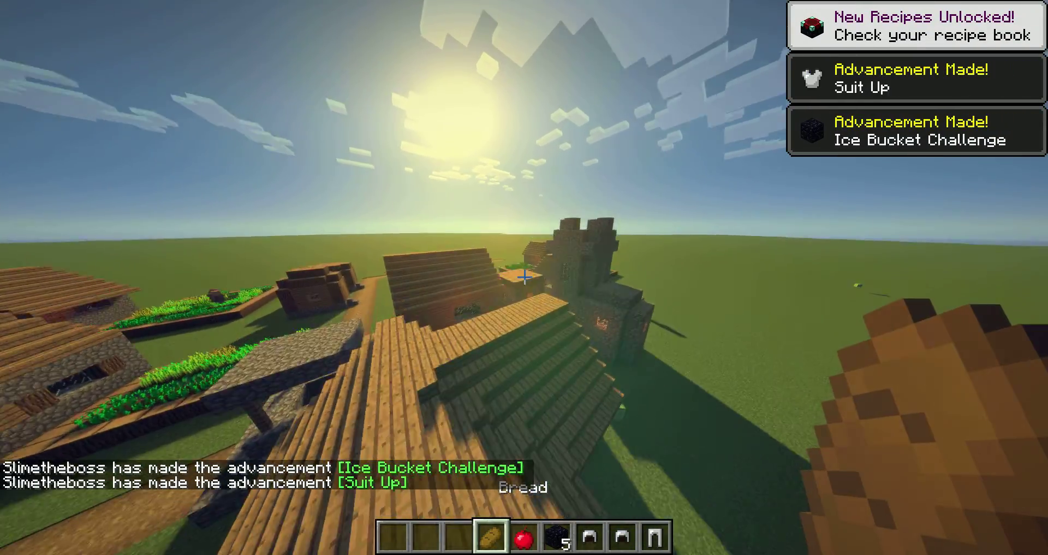
pyautogui.scroll(-3, 524, 277)
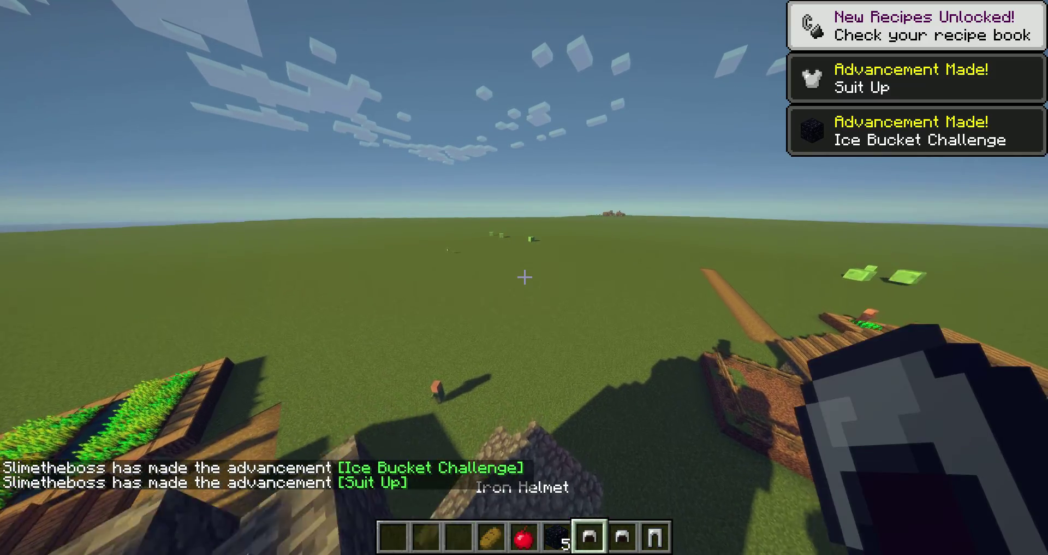
pyautogui.scroll(-1, 524, 278)
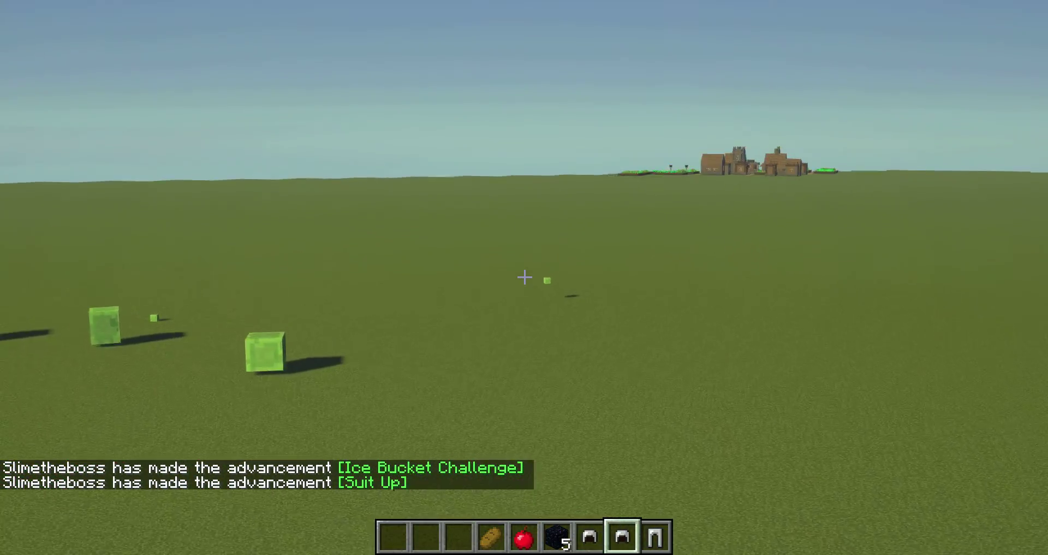
pyautogui.press('3')
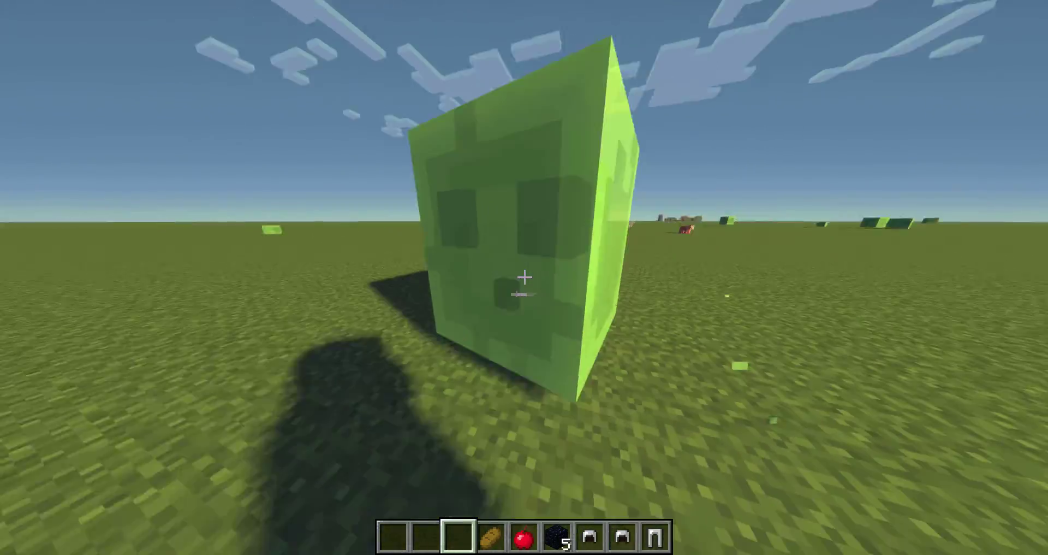
pyautogui.click(524, 277)
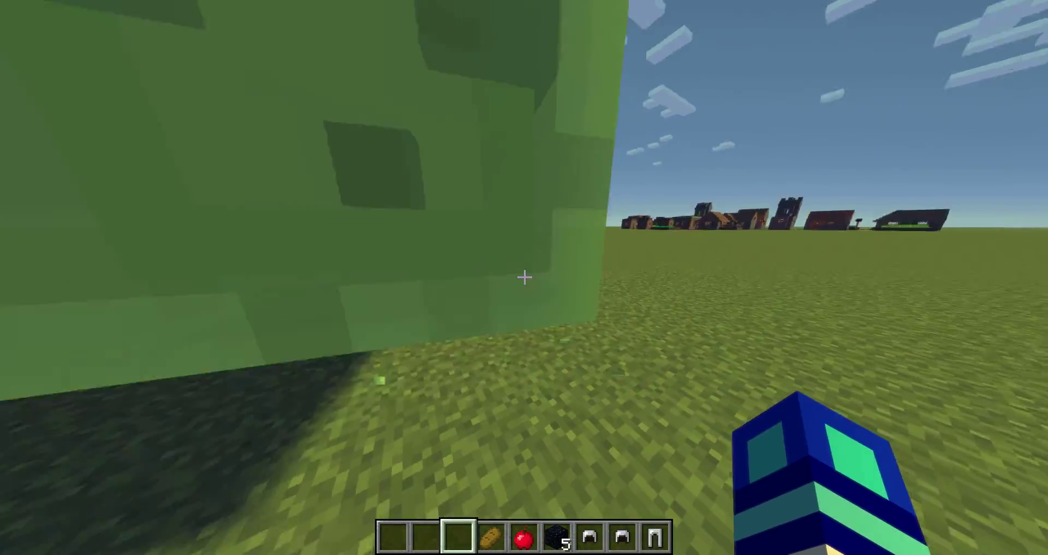
pyautogui.click(524, 277)
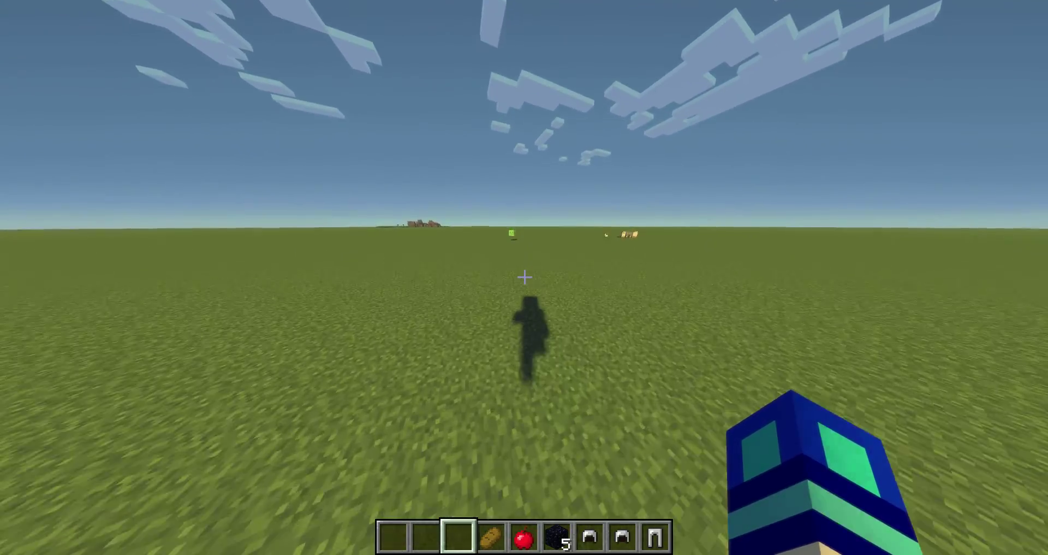
pyautogui.press('k')
pyautogui.press('k')
pyautogui.write('eew')
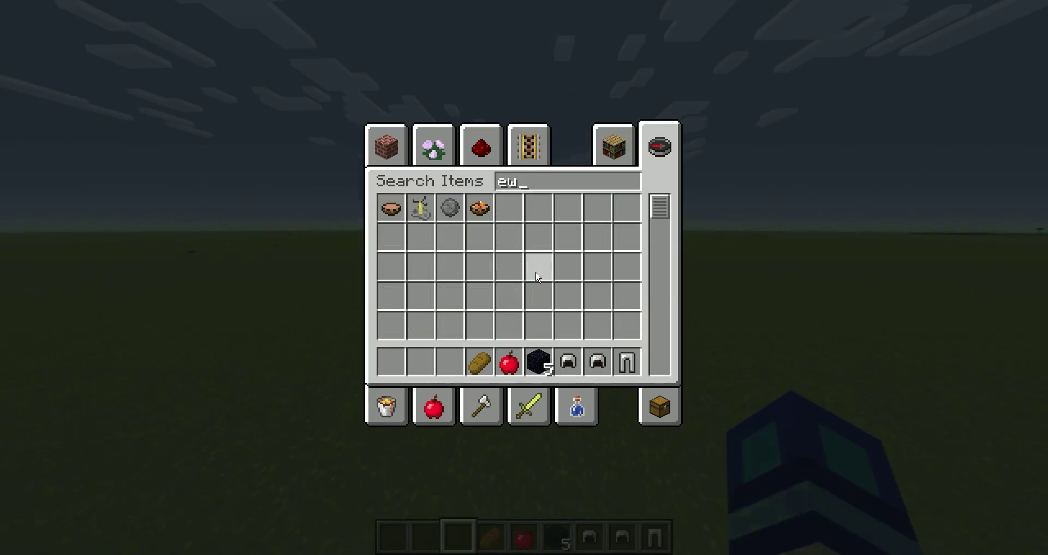
# Clear the search, reopen the full item list and add two Blocks of Quartz to the hotbar.
pyautogui.press('Escape')
pyautogui.press('e')
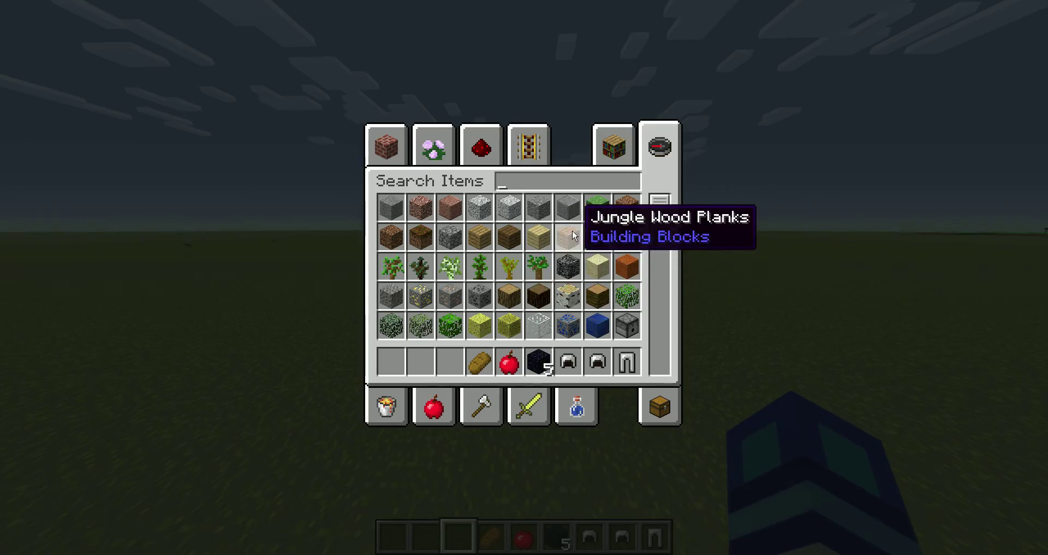
pyautogui.scroll(-2, 593, 278)
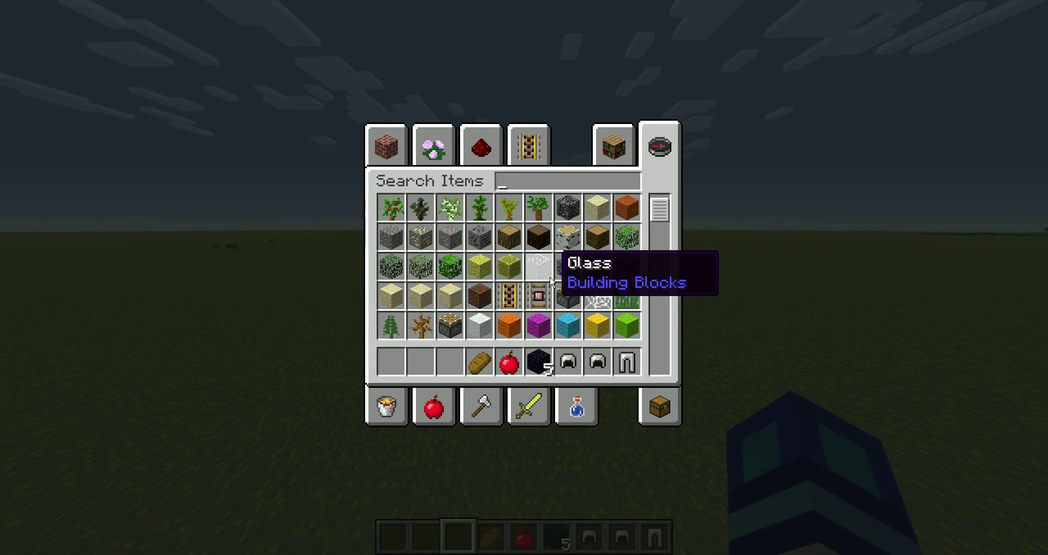
pyautogui.scroll(-2, 544, 281)
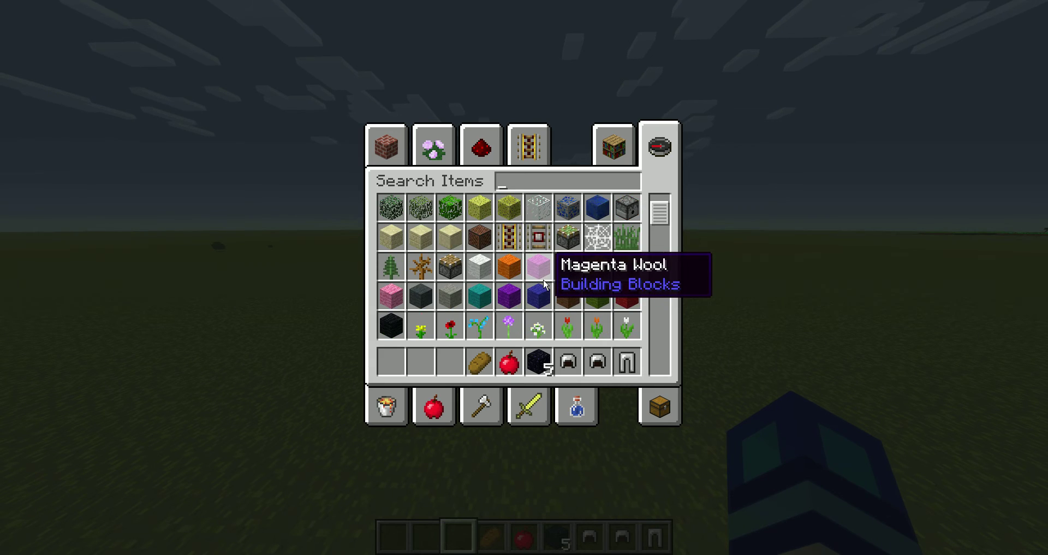
pyautogui.scroll(-2, 545, 283)
pyautogui.scroll(-3, 545, 283)
pyautogui.scroll(-3, 545, 282)
pyautogui.write('quar')
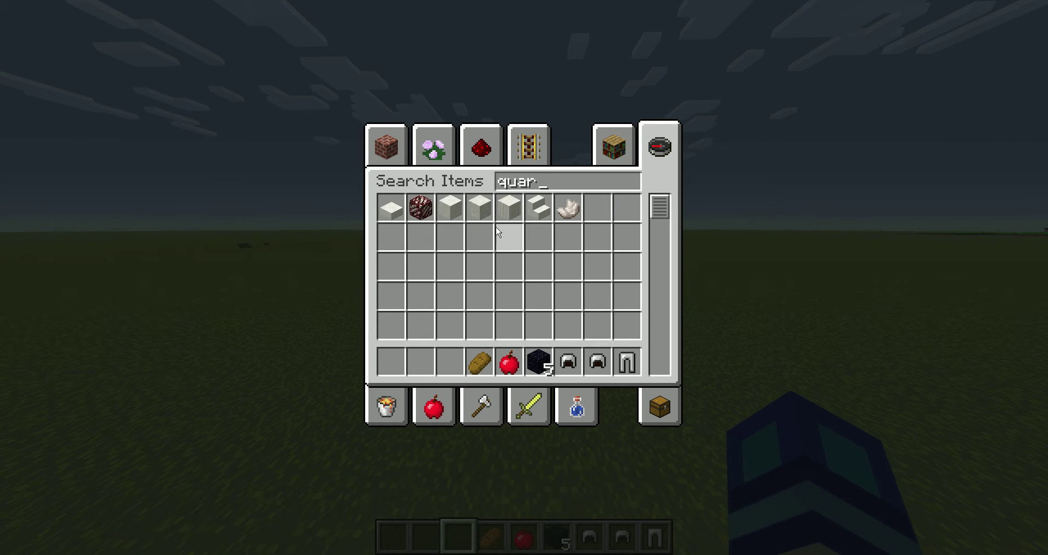
pyautogui.click(427, 368)
pyautogui.click(450, 208)
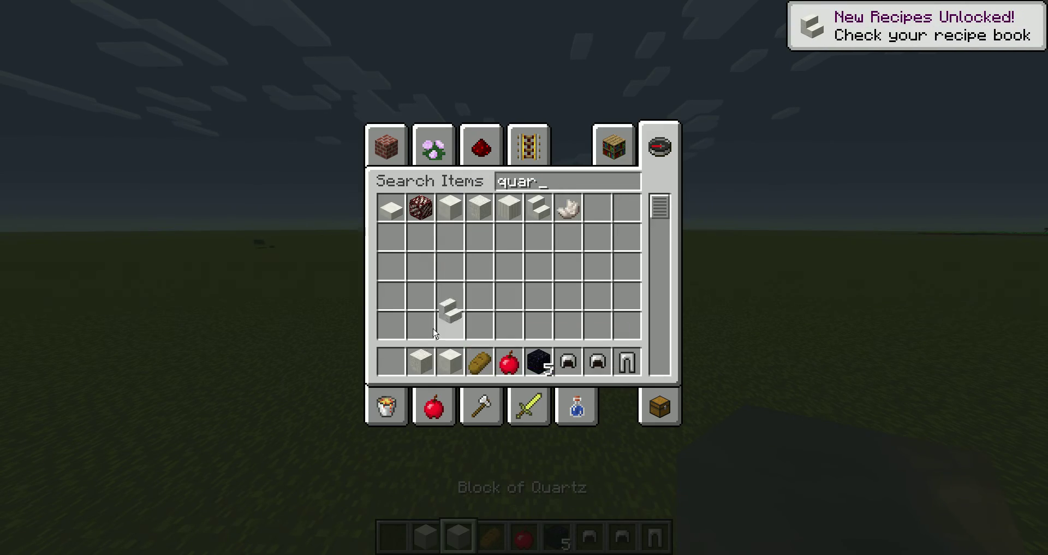
# Jump-place a quartz column on the grass, replacing one misplaced block.
pyautogui.press('Escape')
pyautogui.scroll(-4, 524, 278)
pyautogui.scroll(3, 524, 277)
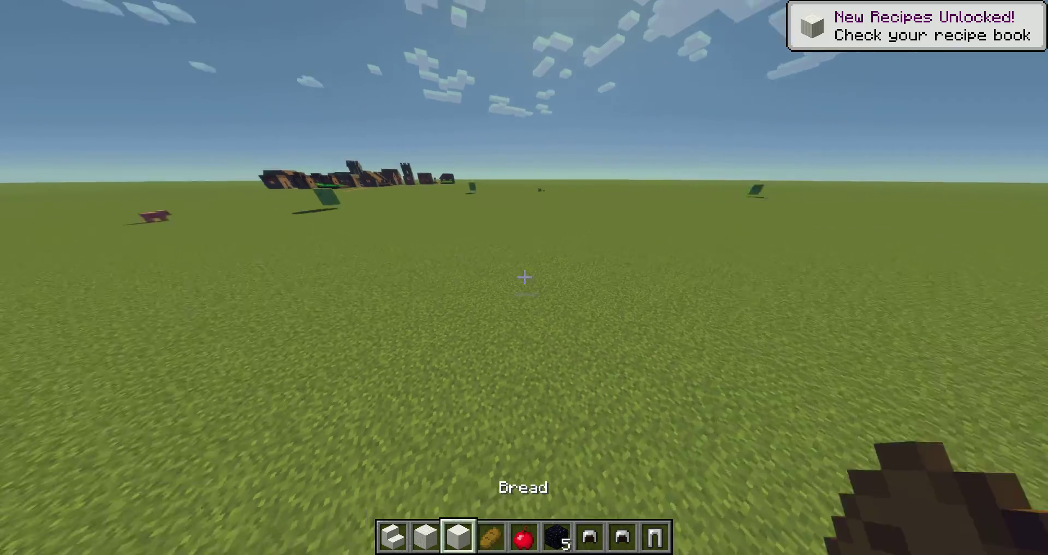
pyautogui.scroll(1, 524, 278)
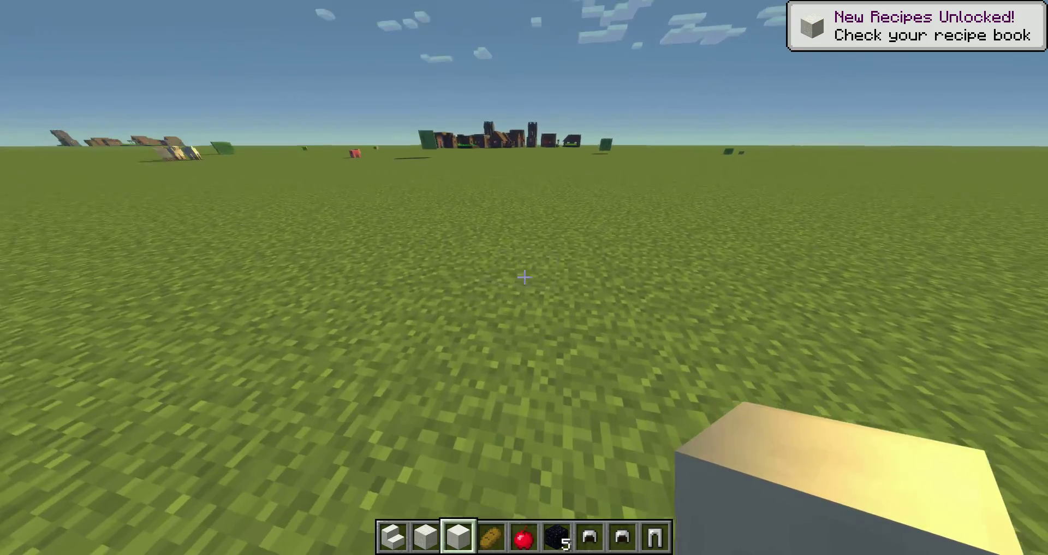
pyautogui.press('space')
pyautogui.rightClick(524, 278)
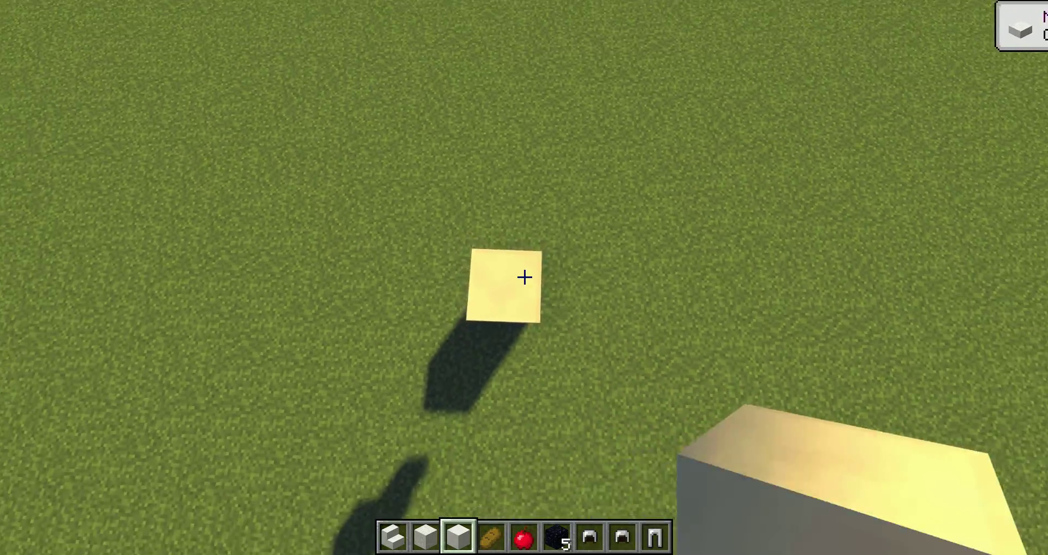
pyautogui.press('shift')
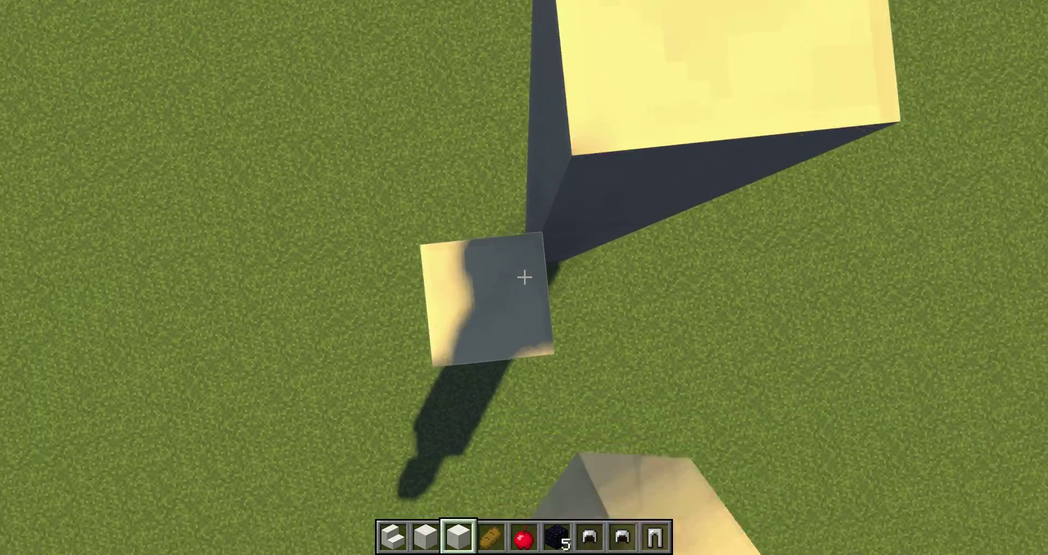
pyautogui.click(524, 278)
pyautogui.rightClick(524, 278)
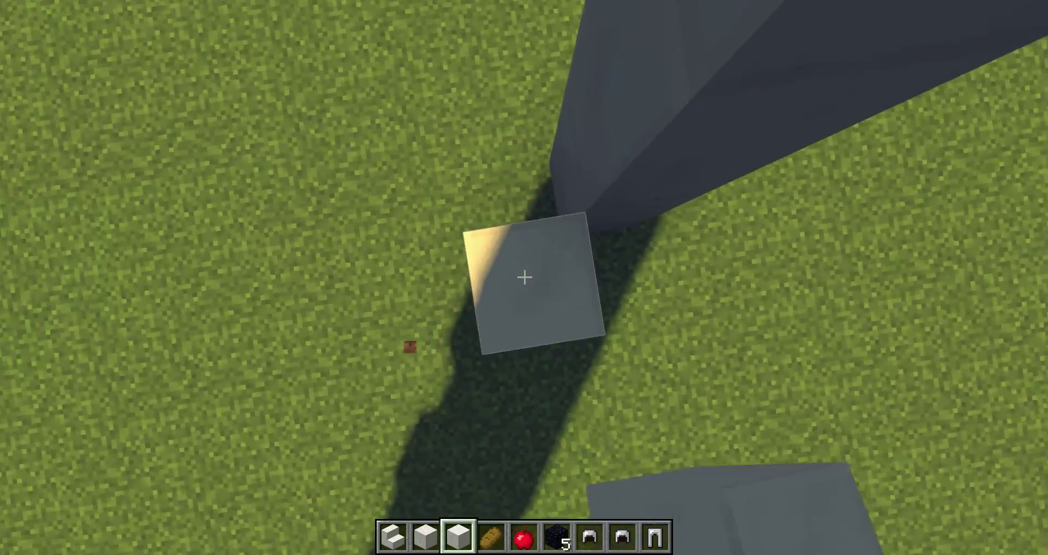
# Check the quartz steps from above and lay a quartz row beside the column base.
pyautogui.press('space')
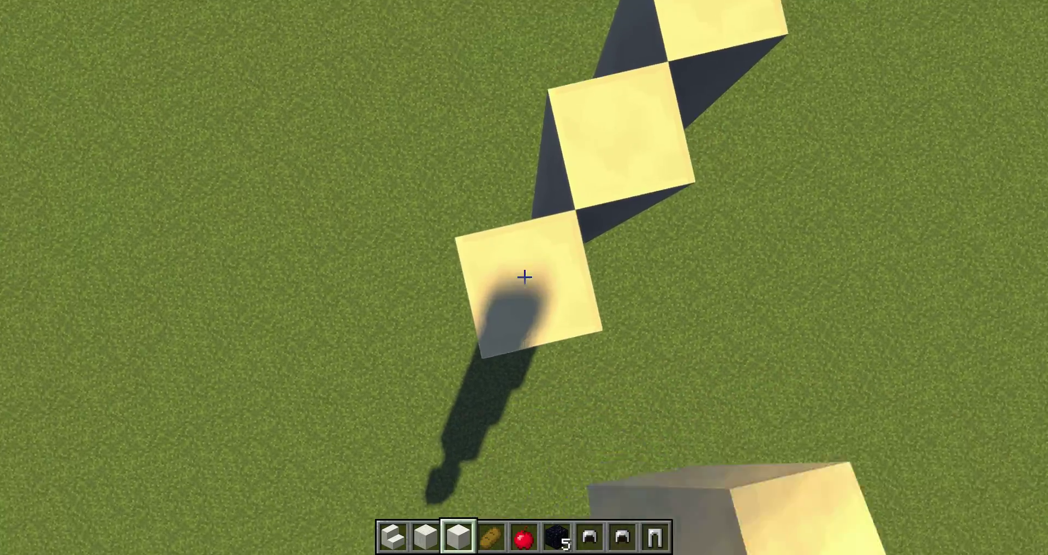
pyautogui.press('space')
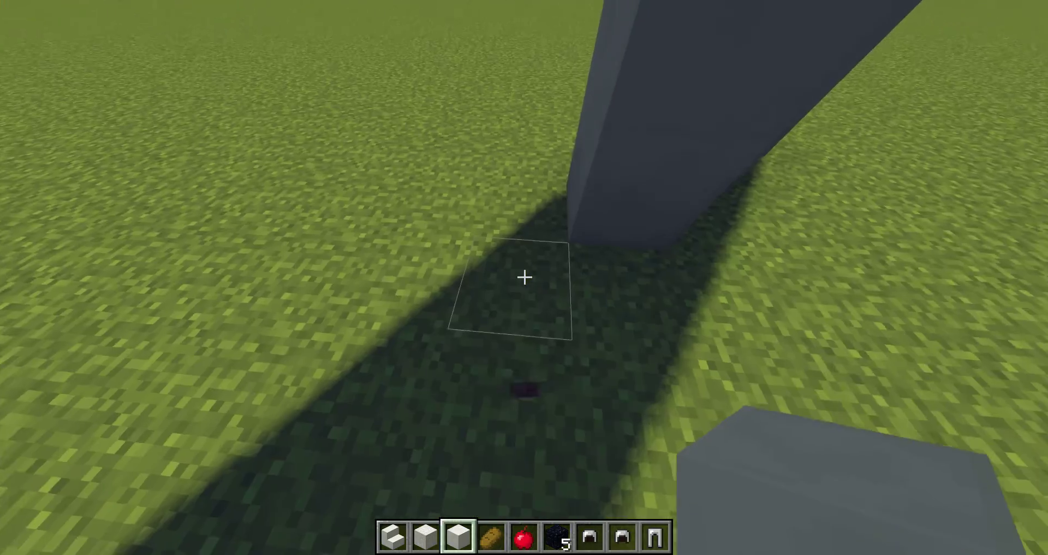
pyautogui.rightClick(525, 278)
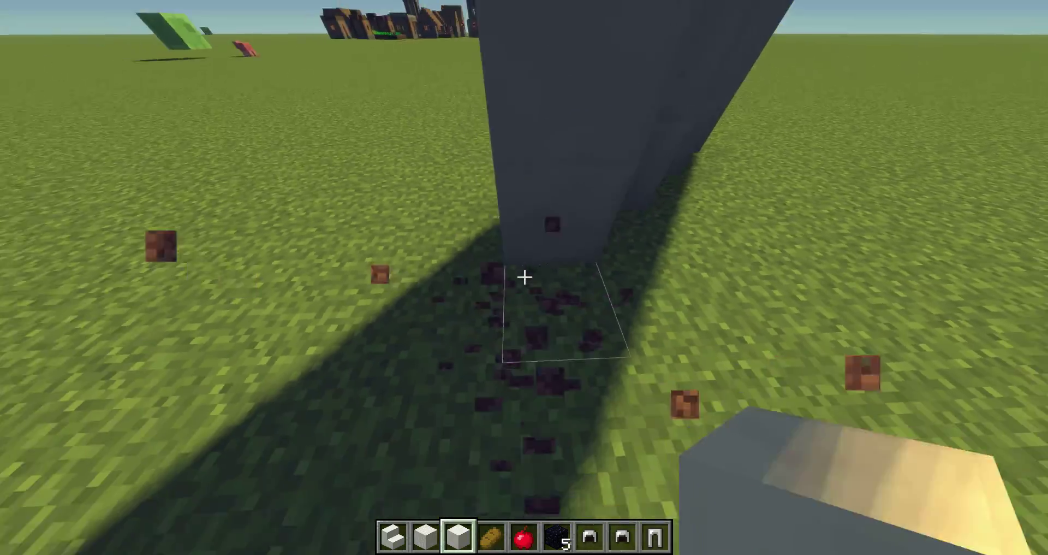
pyautogui.rightClick(524, 278)
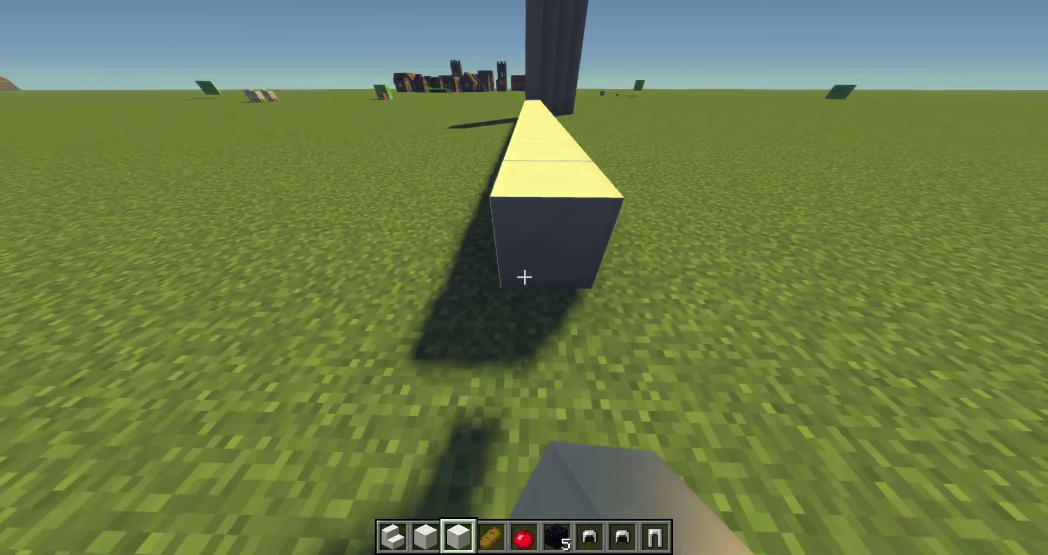
# Take Stone from the creative list and start a stone wall along the grass.
pyautogui.press('e')
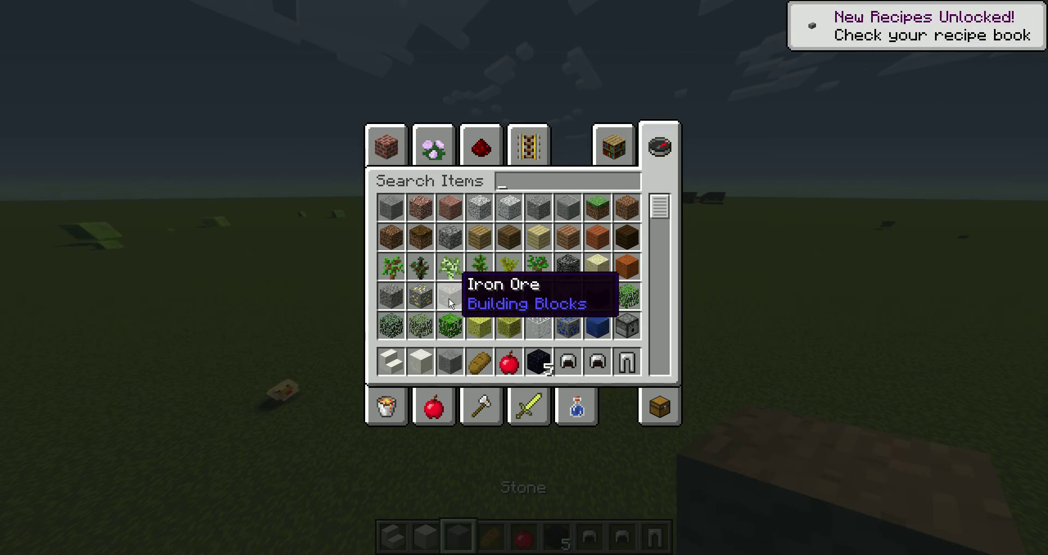
pyautogui.press('e')
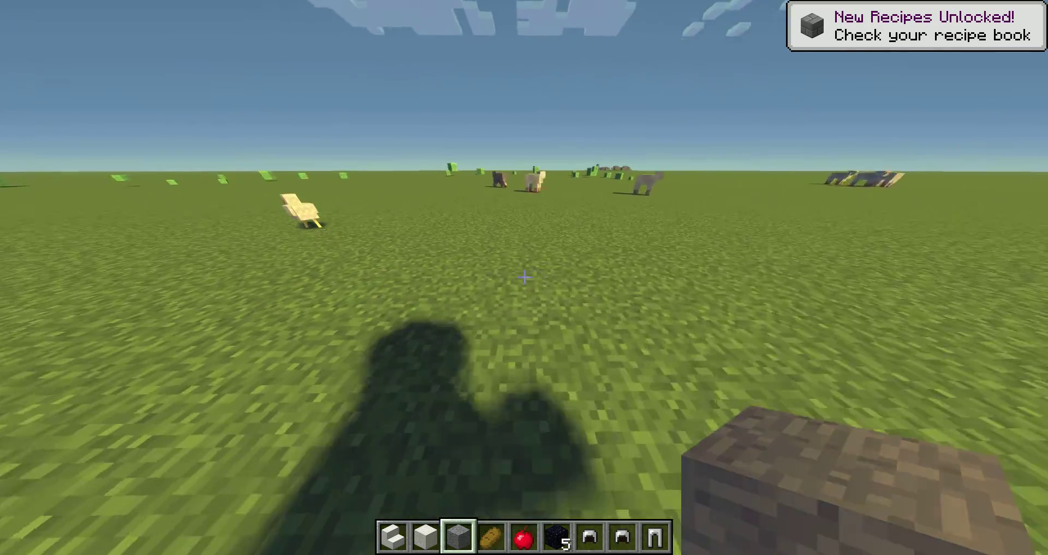
pyautogui.rightClick(525, 277)
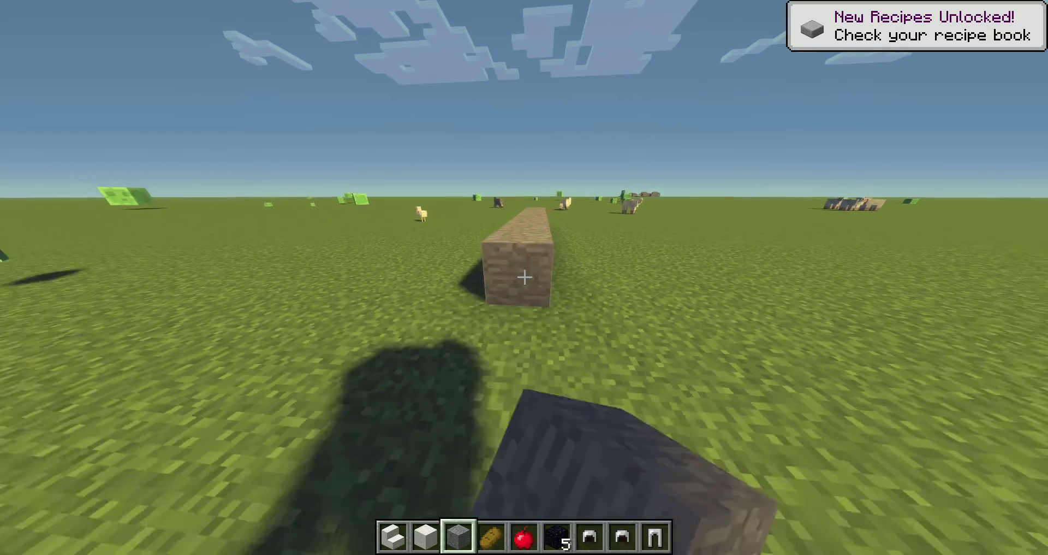
pyautogui.click(524, 278)
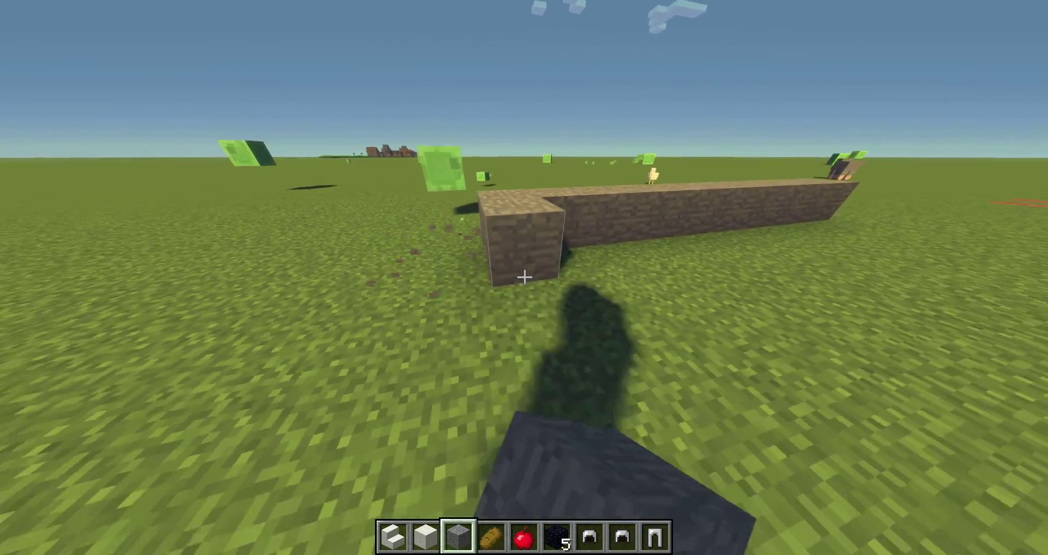
pyautogui.press('w')
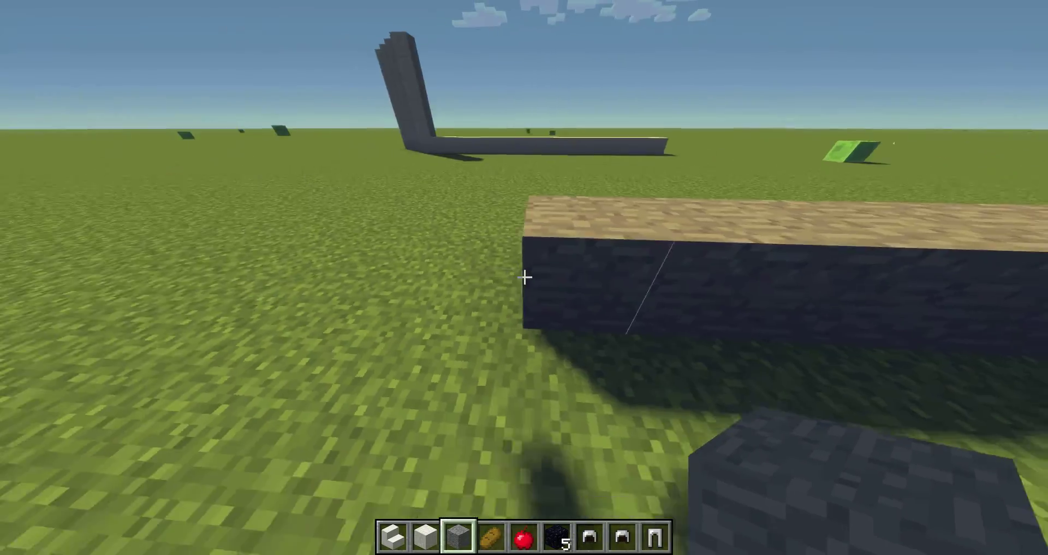
# Back away to view the end of the stone wall.
pyautogui.press('s')
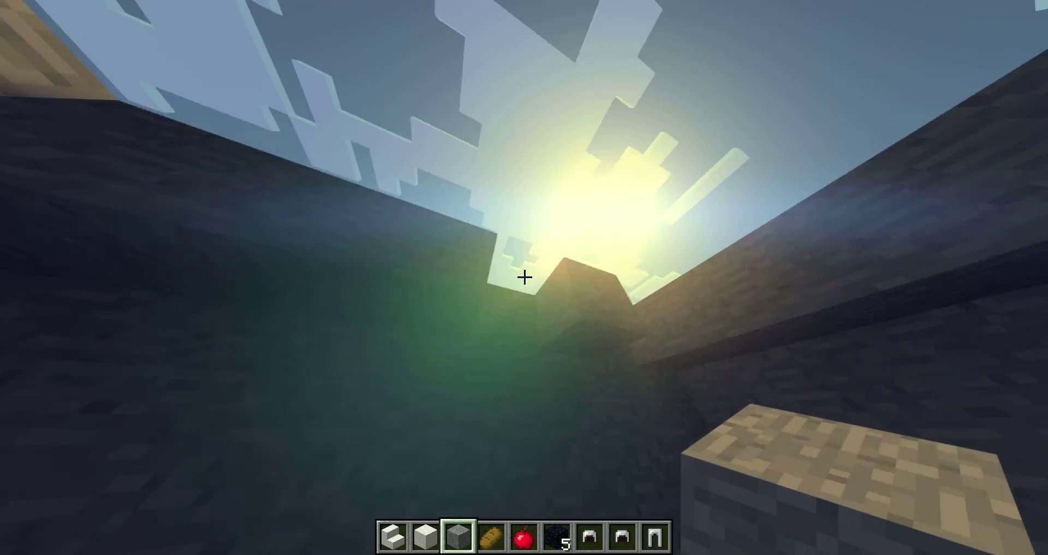
pyautogui.press('space')
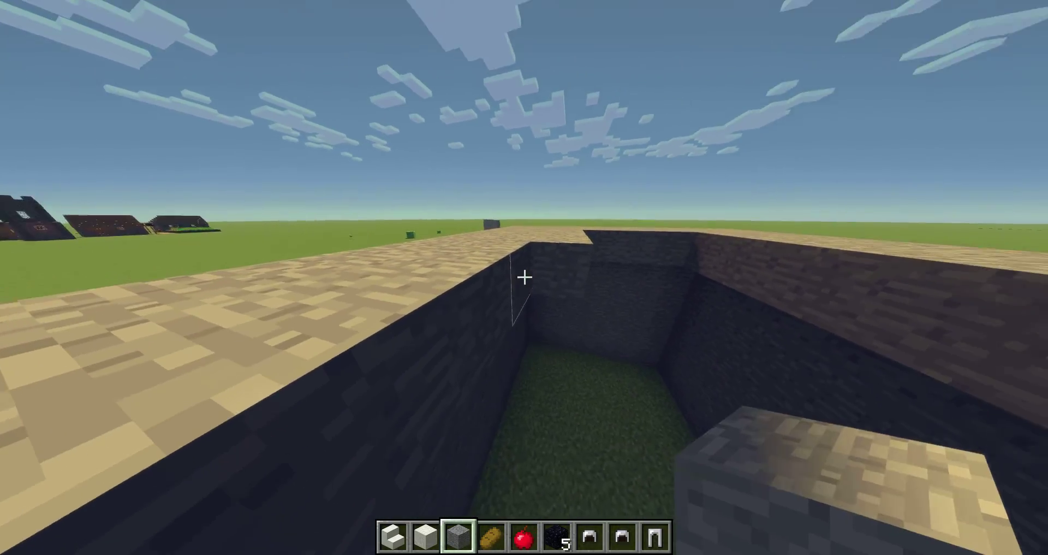
pyautogui.press('shift')
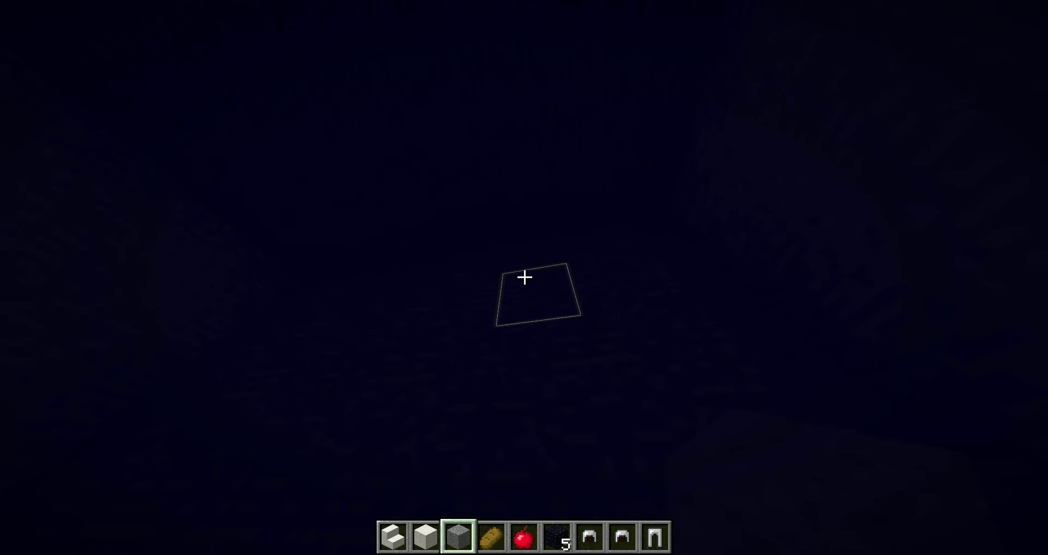
# Dismiss the pause menu and swap the hotbar bread for a torch.
pyautogui.press('Escape')
pyautogui.press('Escape')
pyautogui.press('e')
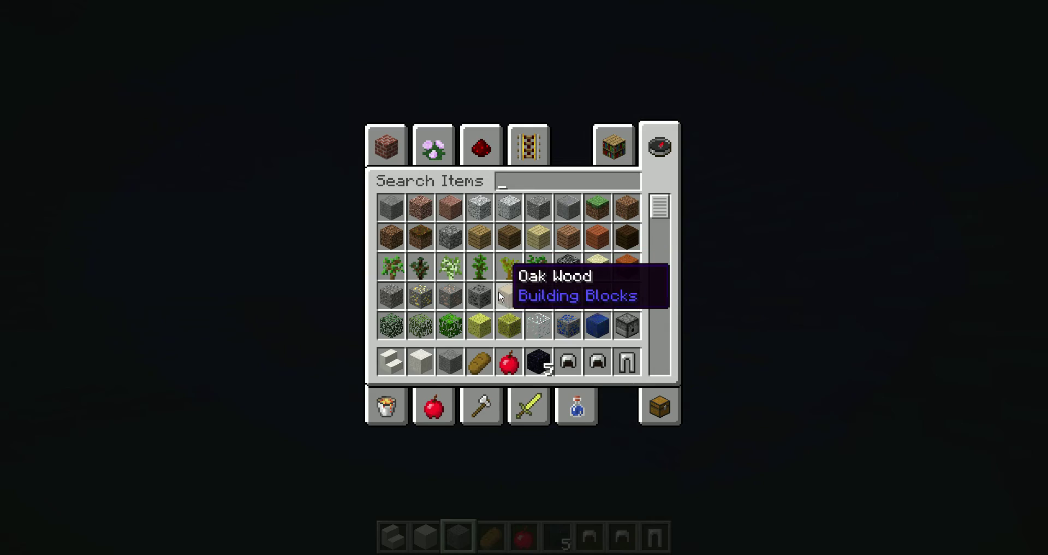
pyautogui.scroll(-5, 562, 248)
pyautogui.write('t')
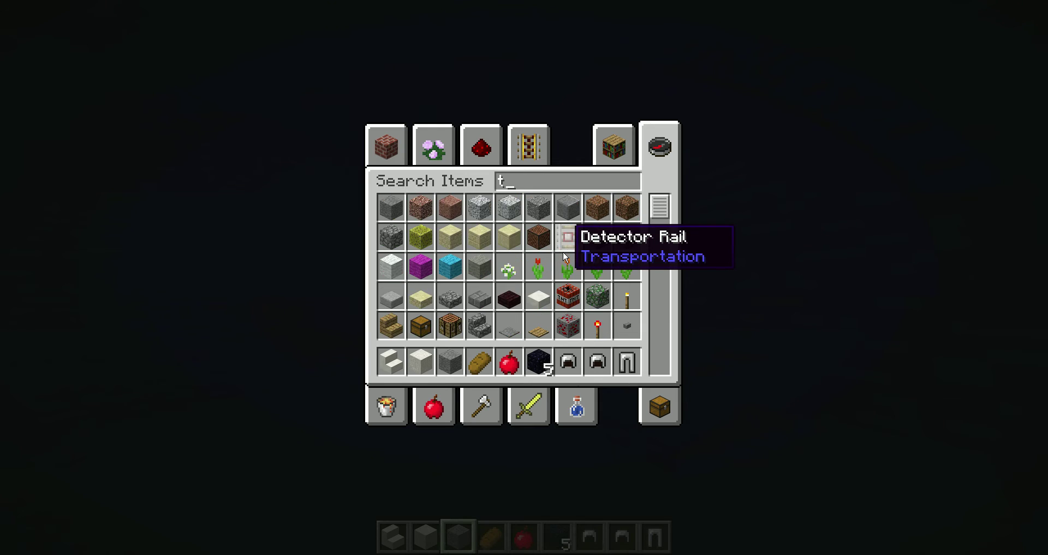
pyautogui.write('orch')
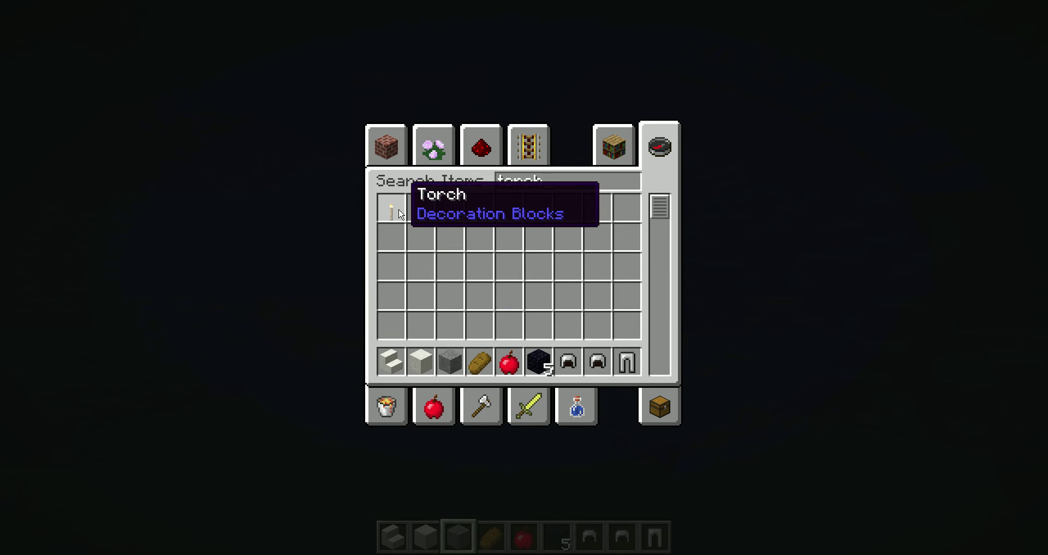
pyautogui.click(391, 210)
pyautogui.click(480, 361)
pyautogui.press('Escape')
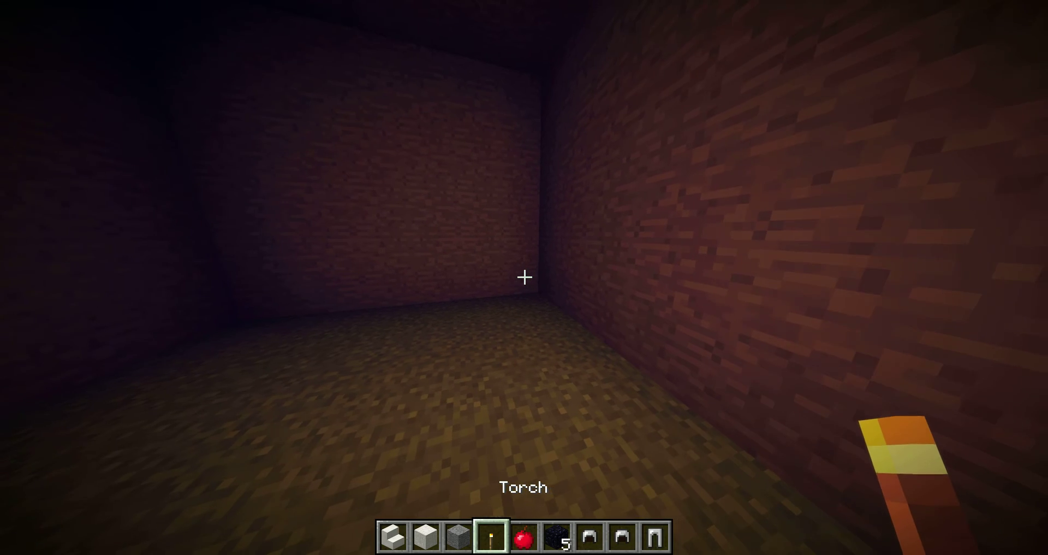
# Repeatedly place and break torches in the room's corner.
pyautogui.press('3')
pyautogui.press('4')
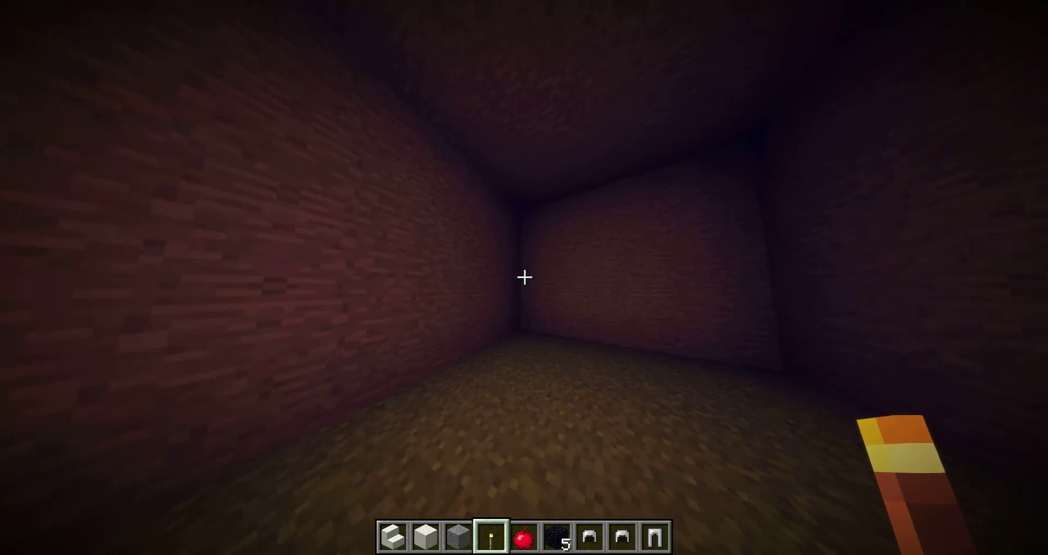
pyautogui.press('3')
pyautogui.press('4')
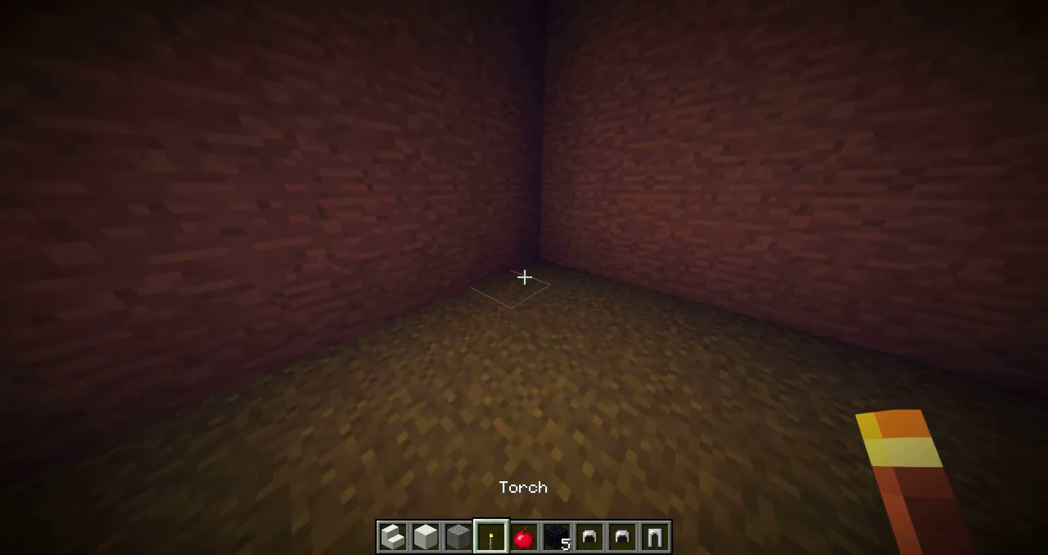
pyautogui.rightClick(524, 277)
pyautogui.click(524, 277)
pyautogui.rightClick(524, 277)
pyautogui.click(524, 277)
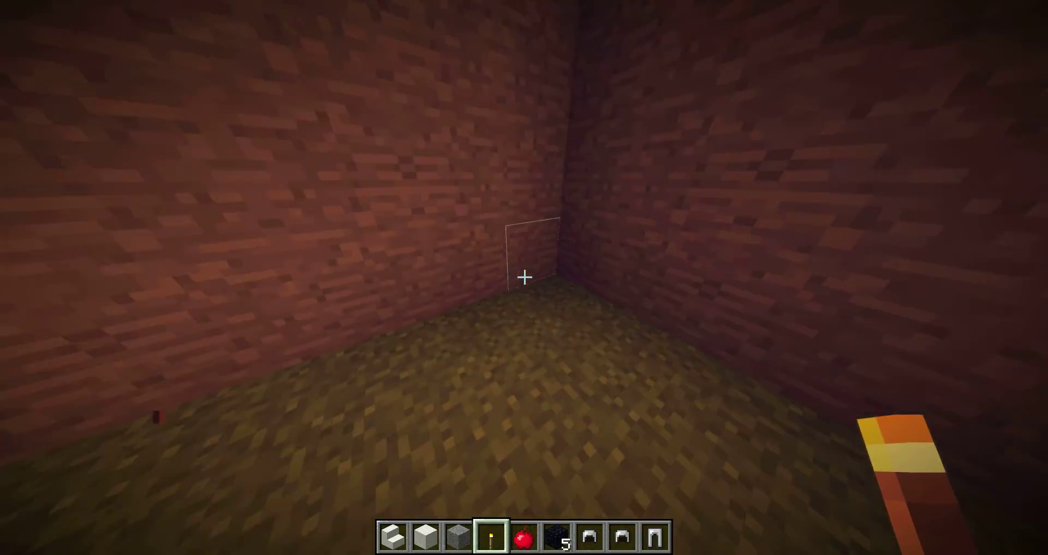
pyautogui.rightClick(524, 277)
pyautogui.click(525, 277)
pyautogui.rightClick(524, 277)
pyautogui.click(524, 277)
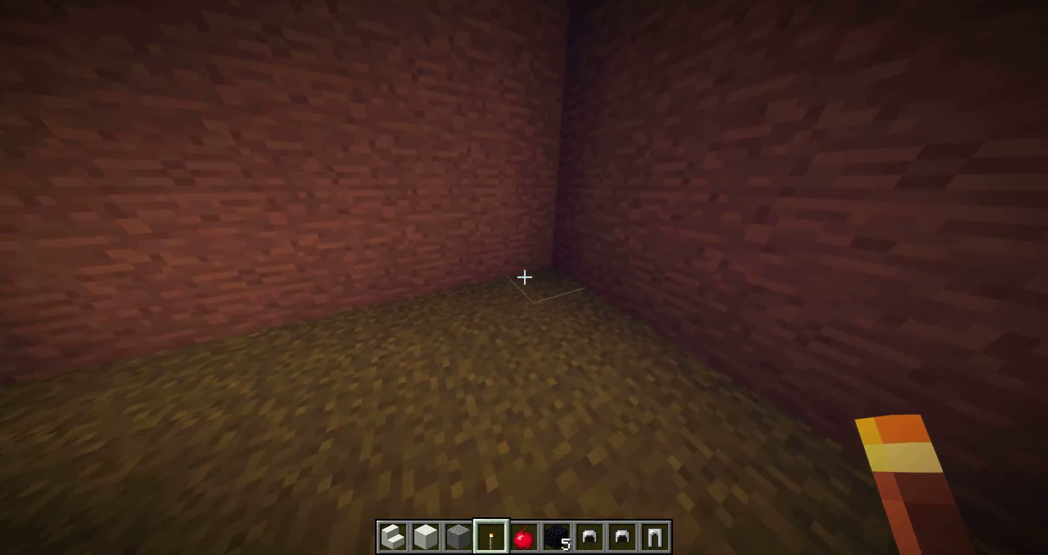
# Select the obsidian, reopen the creative inventory and browse the tools, combat and food categories.
pyautogui.press('6')
pyautogui.press('e')
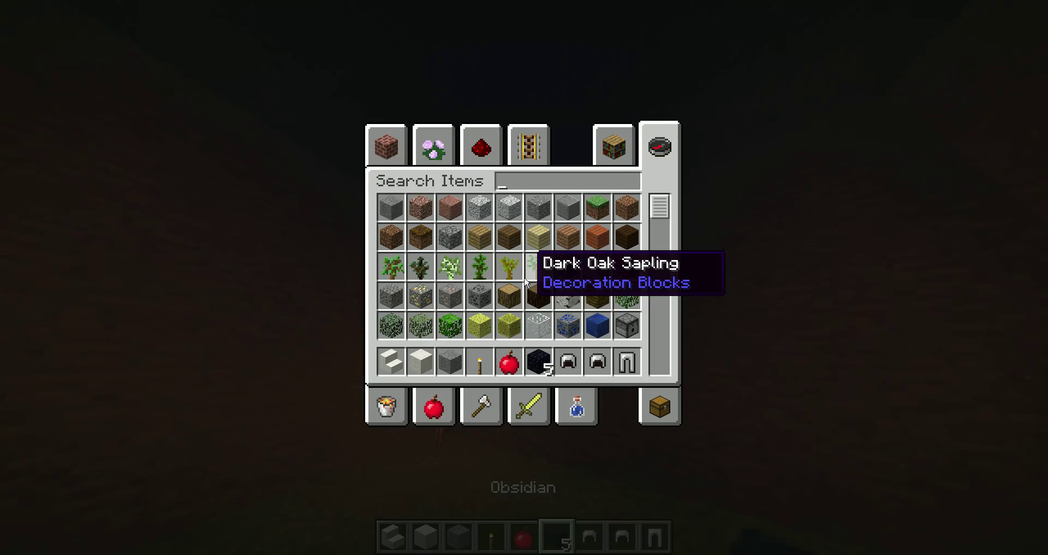
pyautogui.scroll(-2, 620, 250)
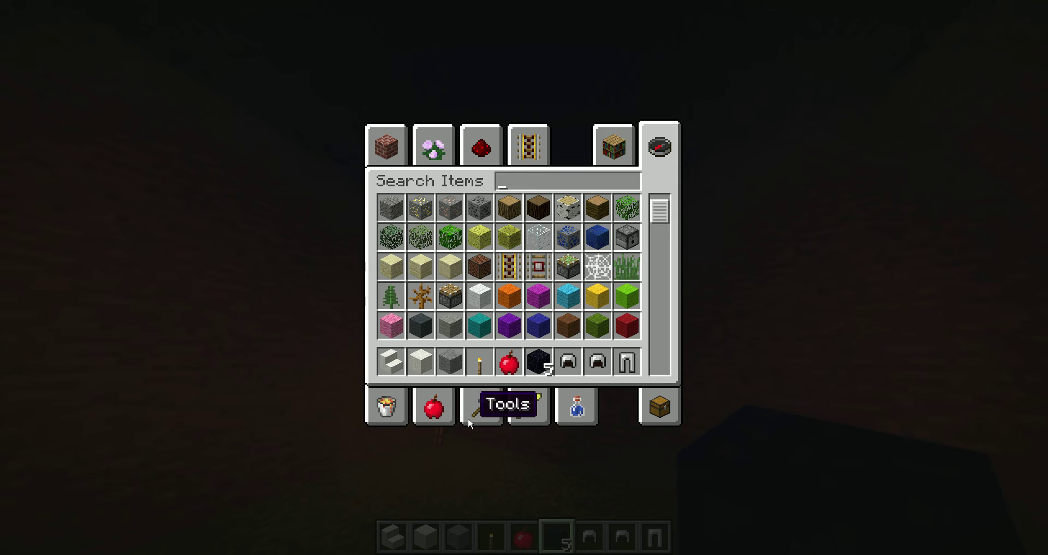
pyautogui.click(475, 409)
pyautogui.click(523, 410)
pyautogui.click(479, 409)
pyautogui.click(434, 407)
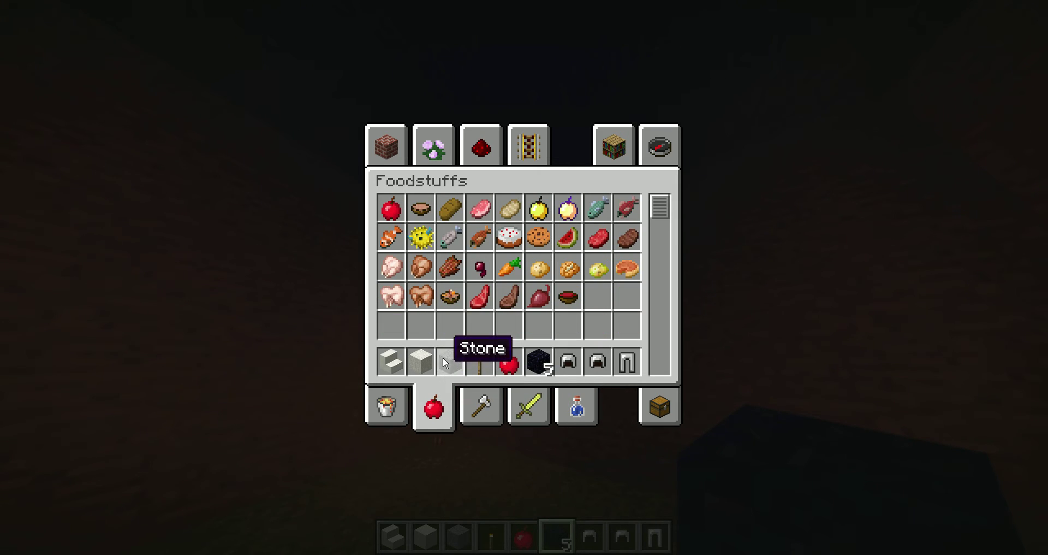
# Remove the stone and stone stairs from the hotbar and put a diamond sword in slot 1.
pyautogui.click(450, 360)
pyautogui.click(438, 329)
pyautogui.click(385, 350)
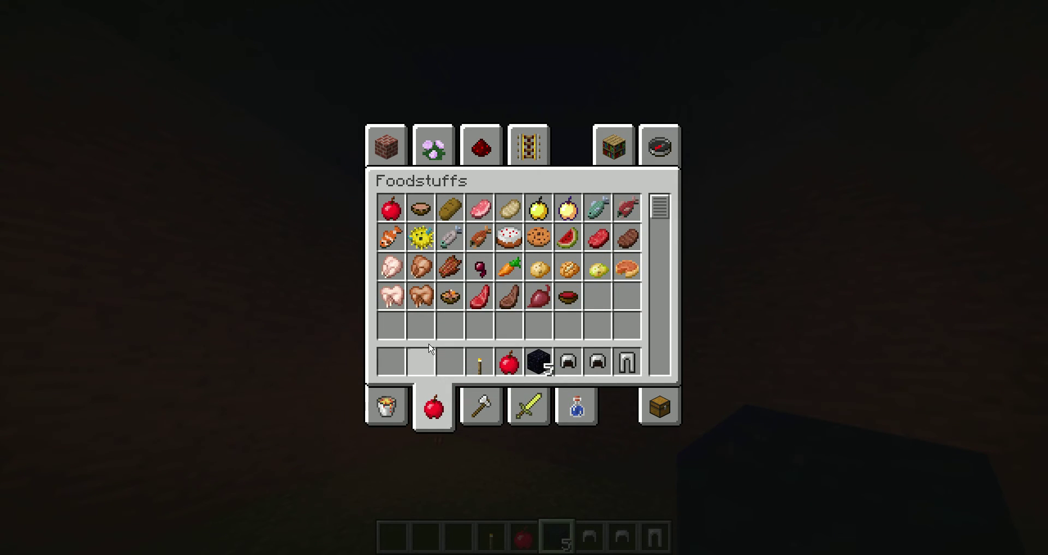
pyautogui.click(644, 154)
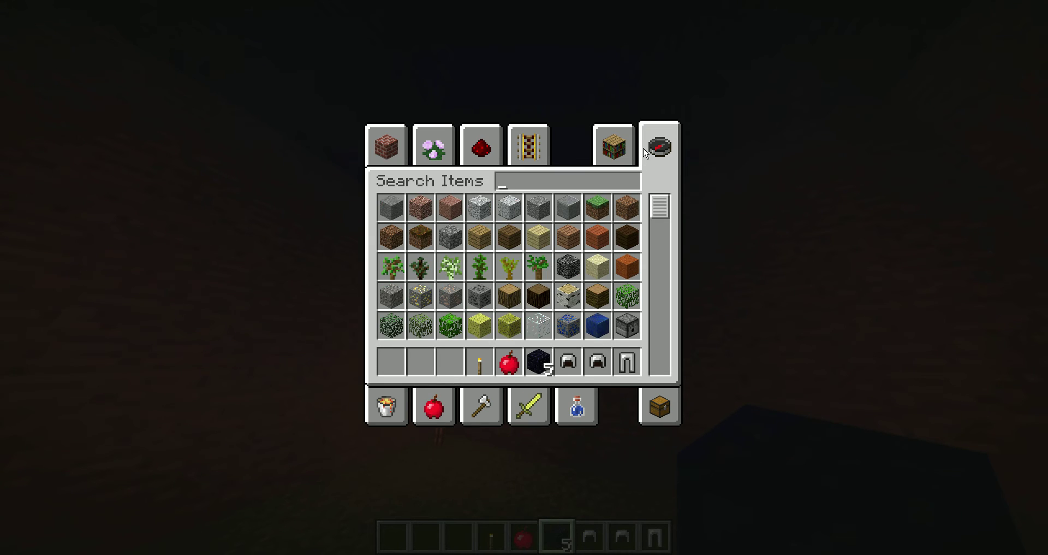
pyautogui.write('diam')
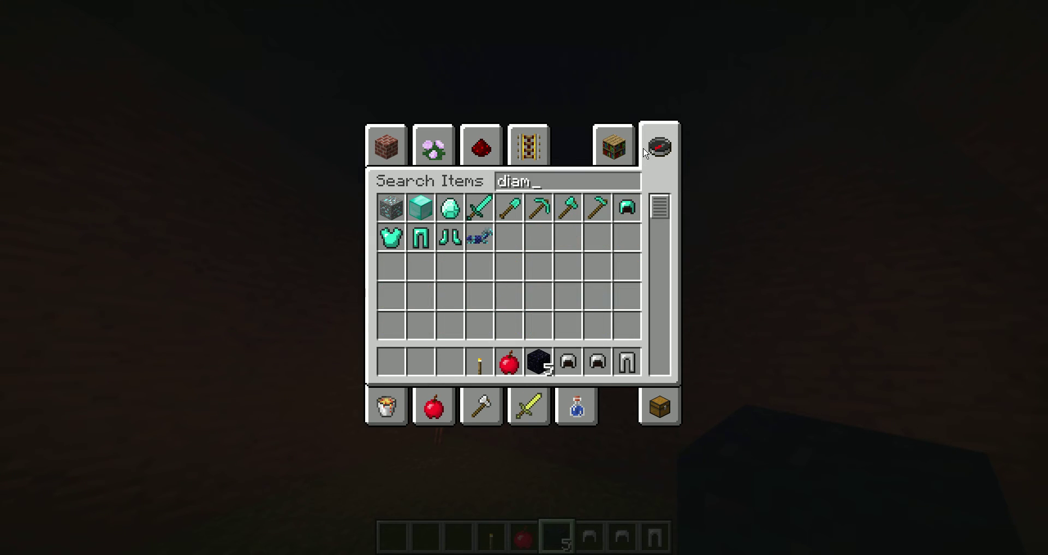
pyautogui.write('ond sword')
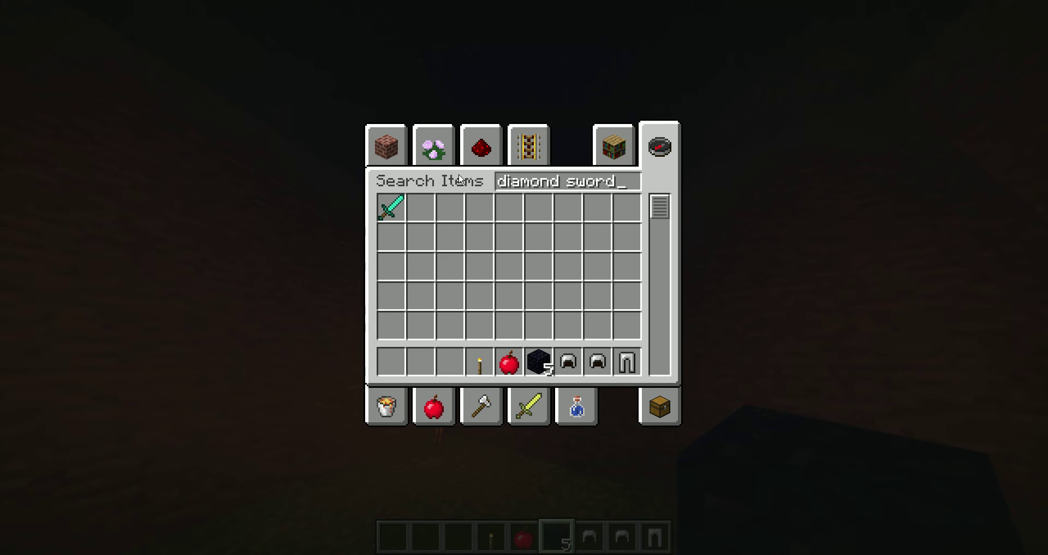
pyautogui.click(391, 208)
pyautogui.click(391, 361)
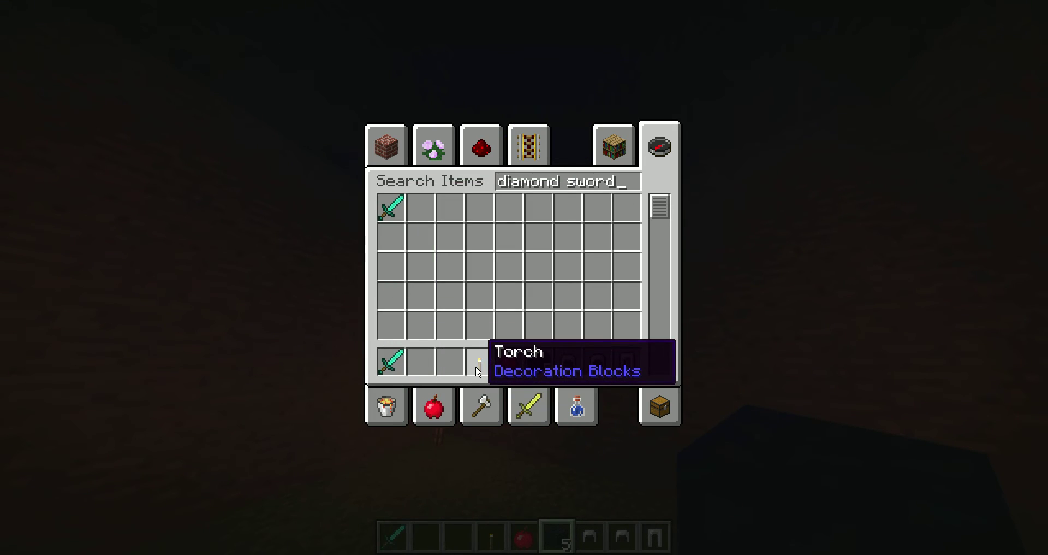
# Add stacks of apples and bread from the food category and remove the obsidian.
pyautogui.hotkey('ctrl', 'a')
pyautogui.press('BackSpace')
pyautogui.click(434, 407)
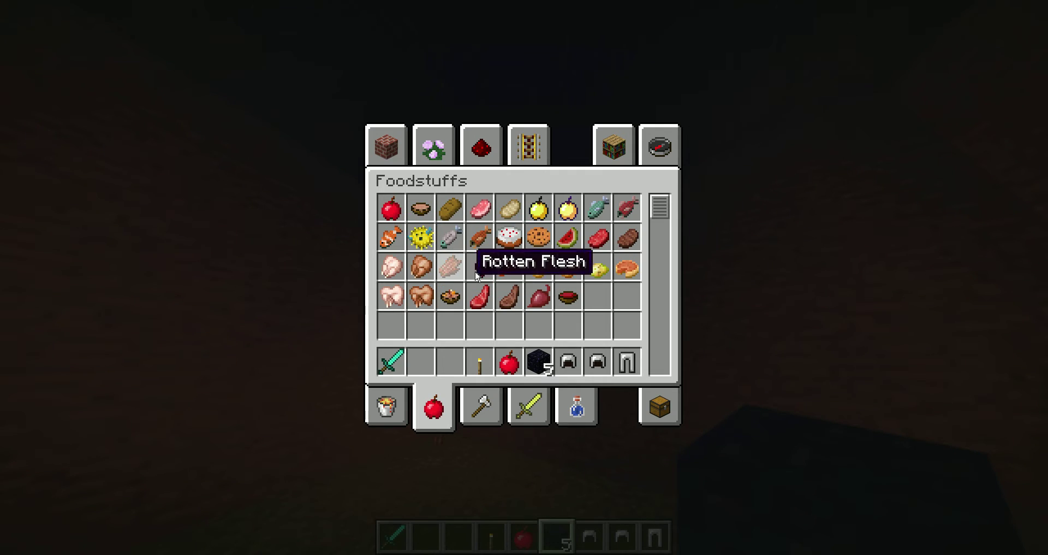
pyautogui.click(414, 357)
pyautogui.click(450, 360)
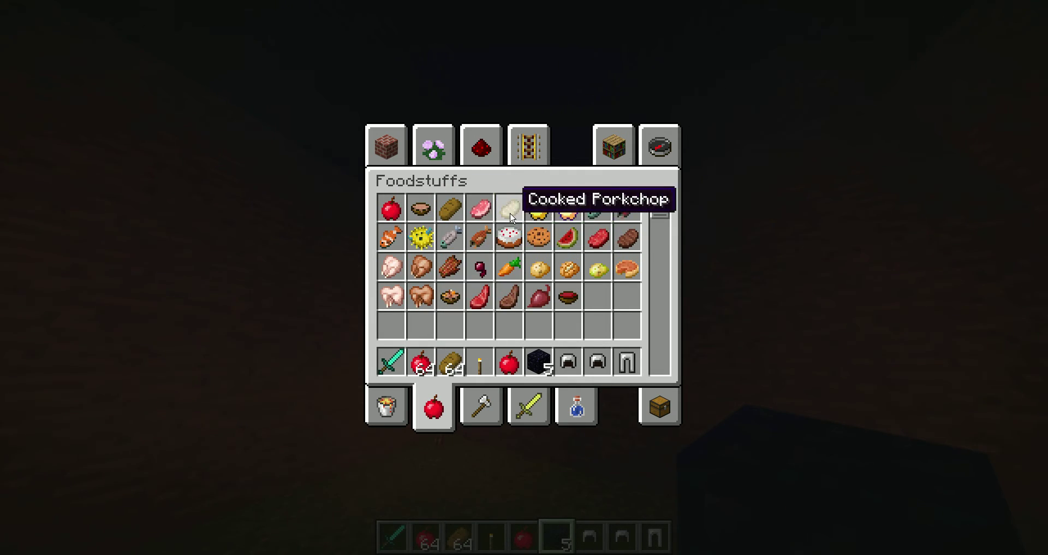
pyautogui.click(521, 338)
pyautogui.click(539, 361)
# Discard the iron helmet from the hotbar and browse to the Miscellaneous category.
pyautogui.click(574, 332)
pyautogui.click(598, 360)
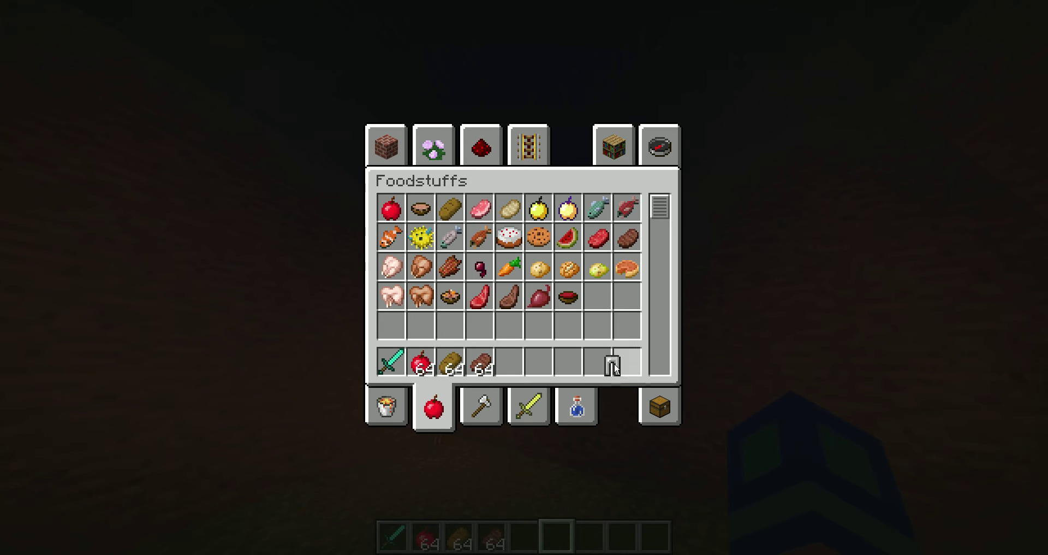
pyautogui.click(483, 406)
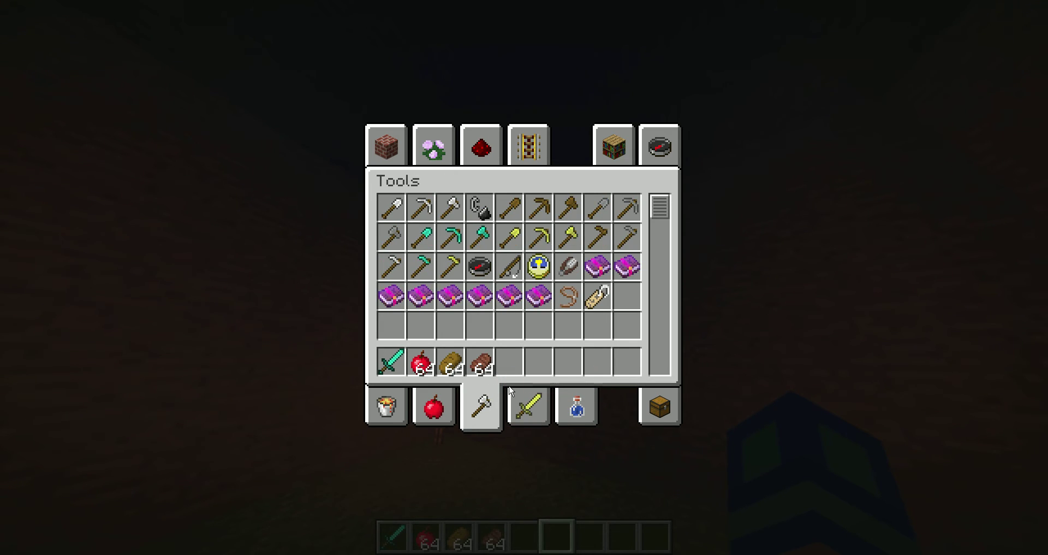
pyautogui.click(532, 395)
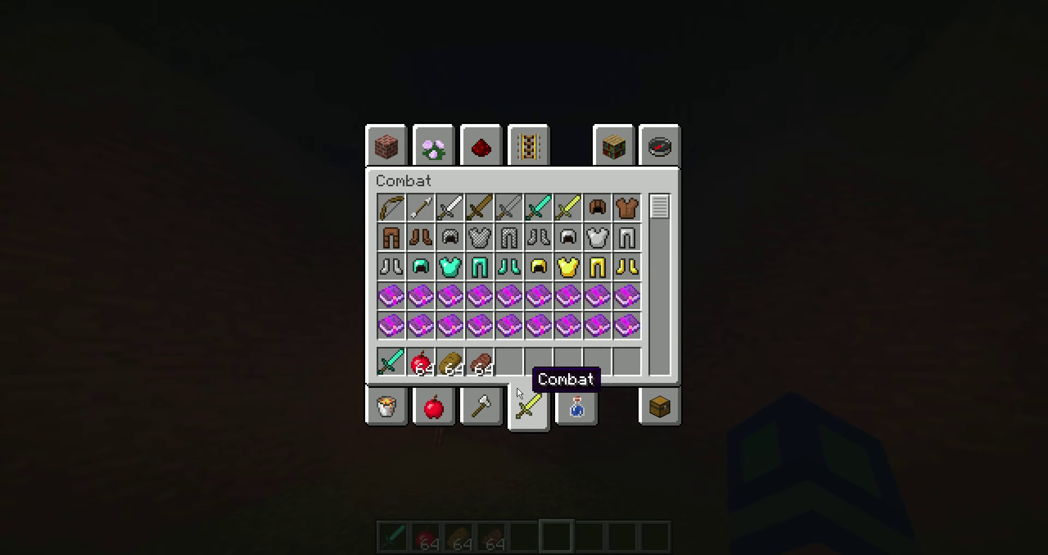
pyautogui.scroll(-1, 498, 294)
pyautogui.scroll(-1, 491, 282)
pyautogui.scroll(-3, 508, 286)
pyautogui.click(434, 405)
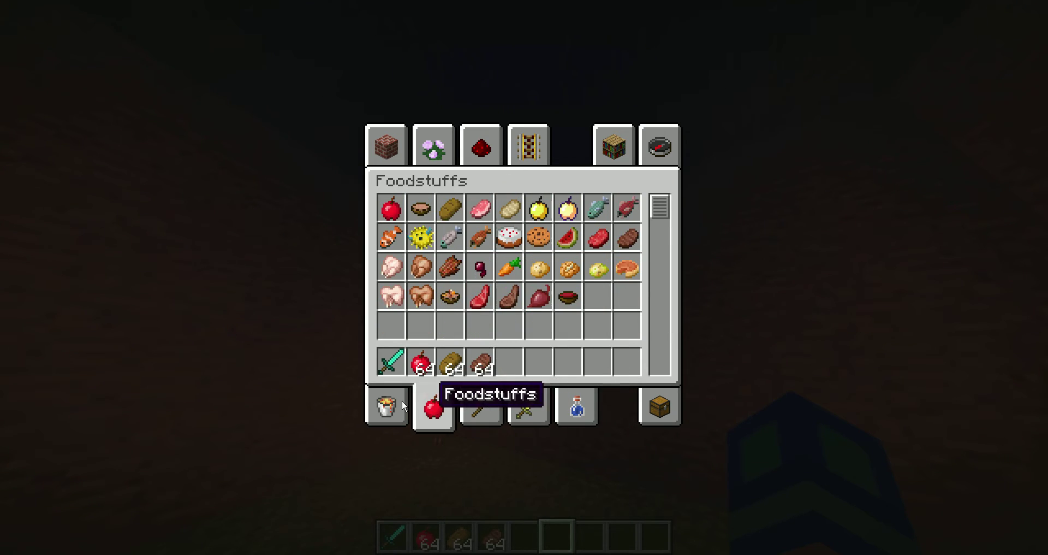
pyautogui.click(387, 403)
pyautogui.scroll(-5, 475, 315)
pyautogui.scroll(-3, 497, 312)
pyautogui.scroll(3, 497, 312)
# Put full stacks of zombie and skeleton spawn eggs into the hotbar, discarding a red egg.
pyautogui.middleClick(454, 327)
pyautogui.click(509, 361)
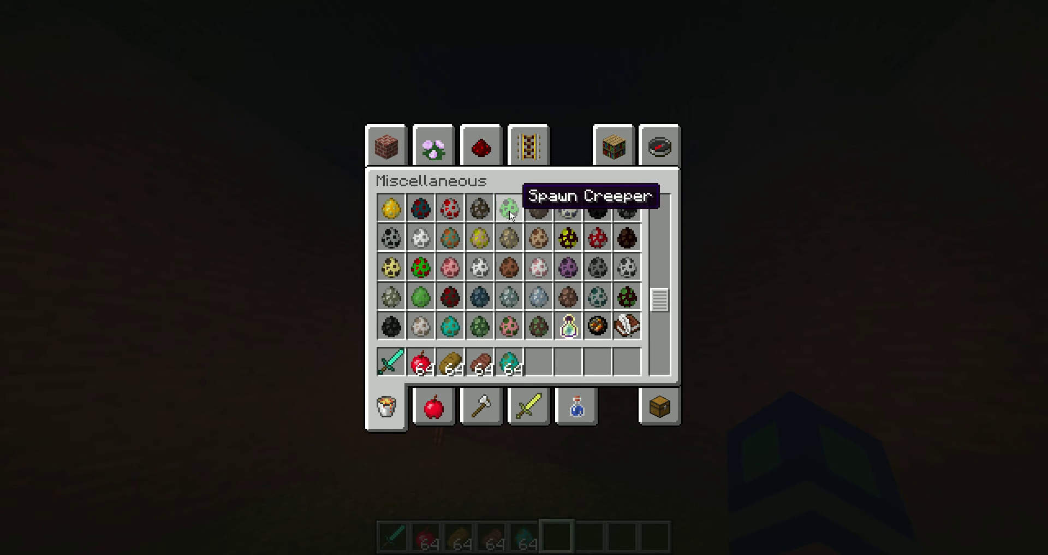
pyautogui.scroll(-1, 510, 214)
pyautogui.scroll(1, 510, 213)
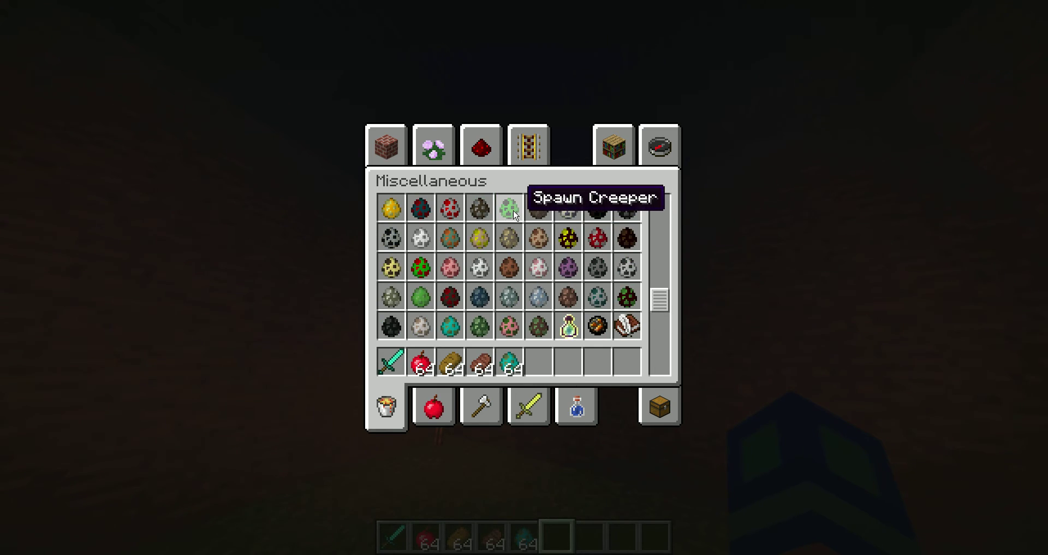
pyautogui.middleClick(511, 211)
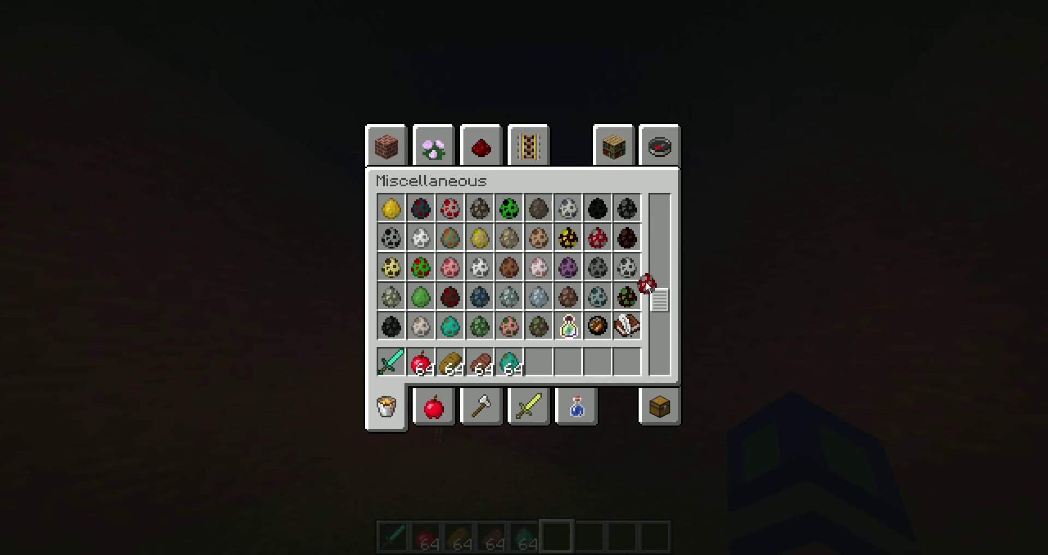
pyautogui.click(602, 242)
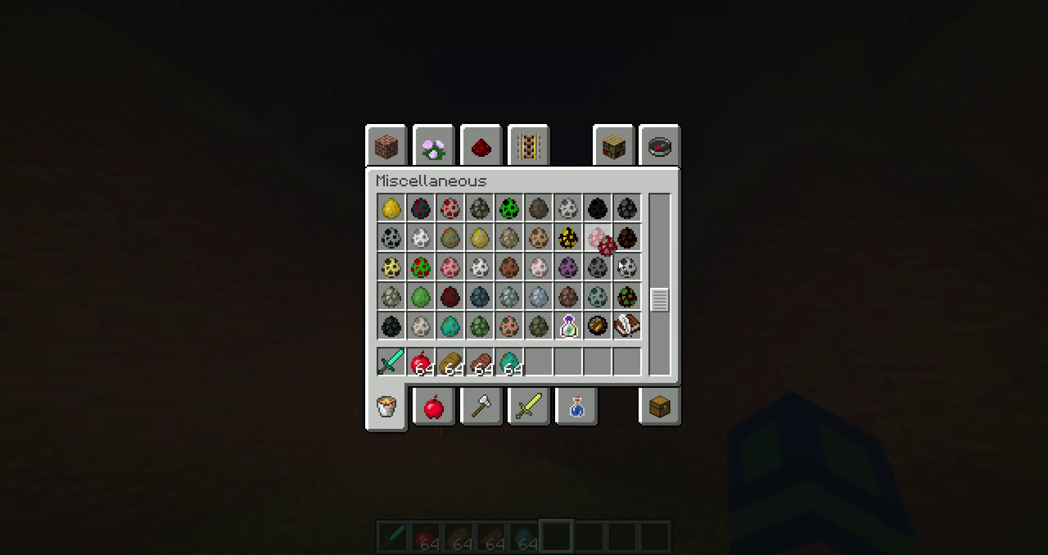
pyautogui.click(588, 247)
pyautogui.click(543, 360)
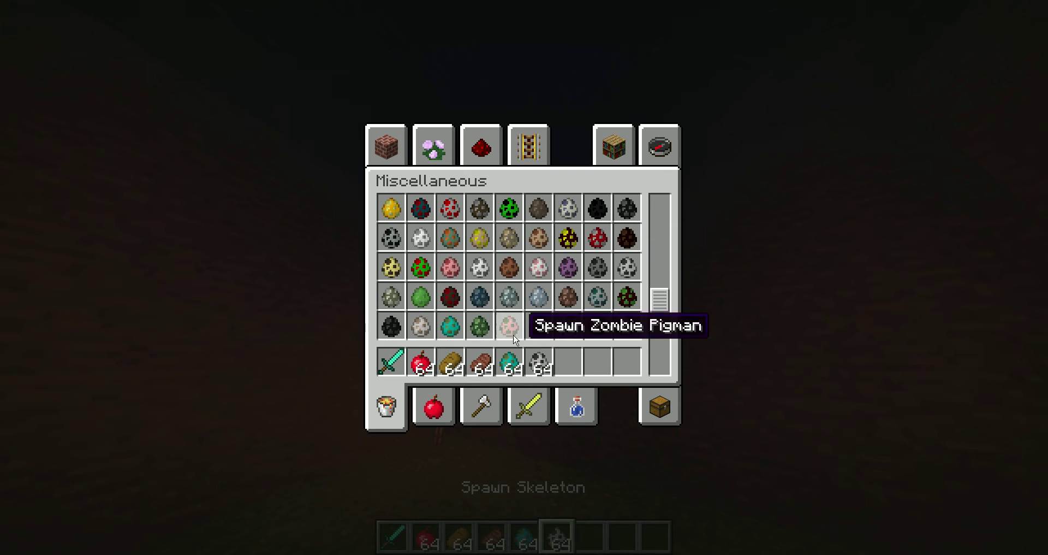
# Add full stacks of pink and sheep spawn eggs and grab a stack of dark eggs.
pyautogui.middleClick(450, 267)
pyautogui.scroll(1, 524, 311)
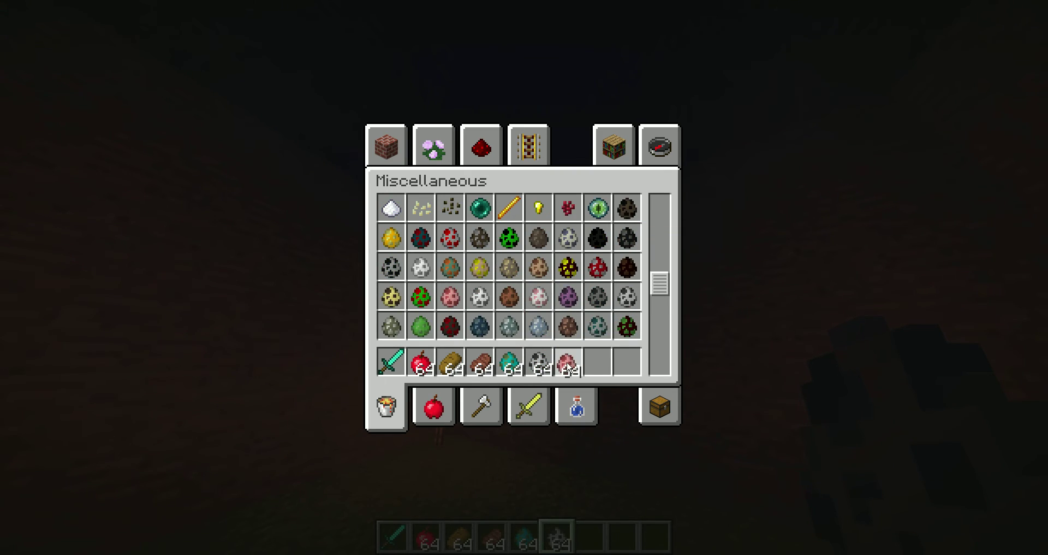
pyautogui.click(567, 366)
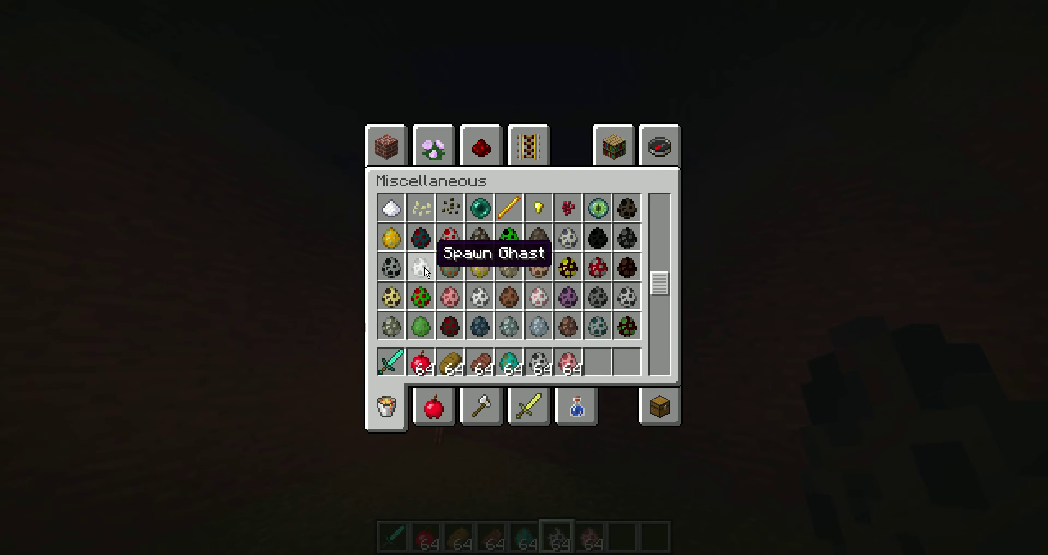
pyautogui.scroll(-1, 450, 271)
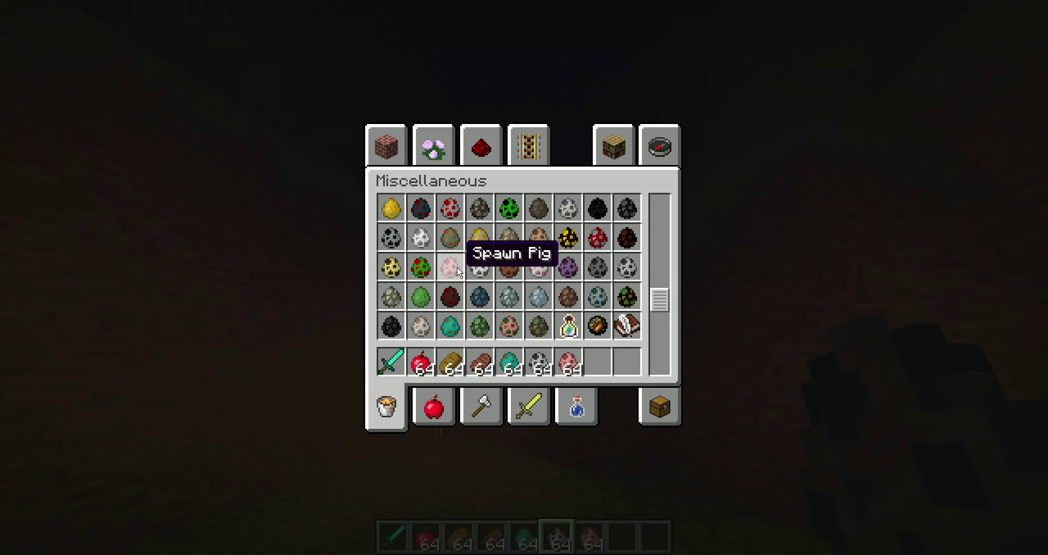
pyautogui.middleClick(537, 268)
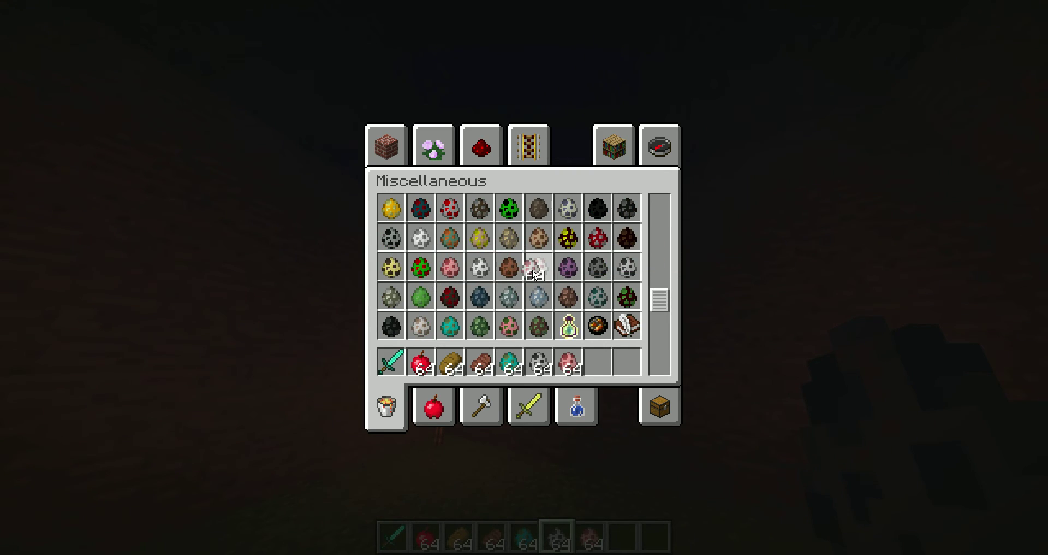
pyautogui.click(597, 360)
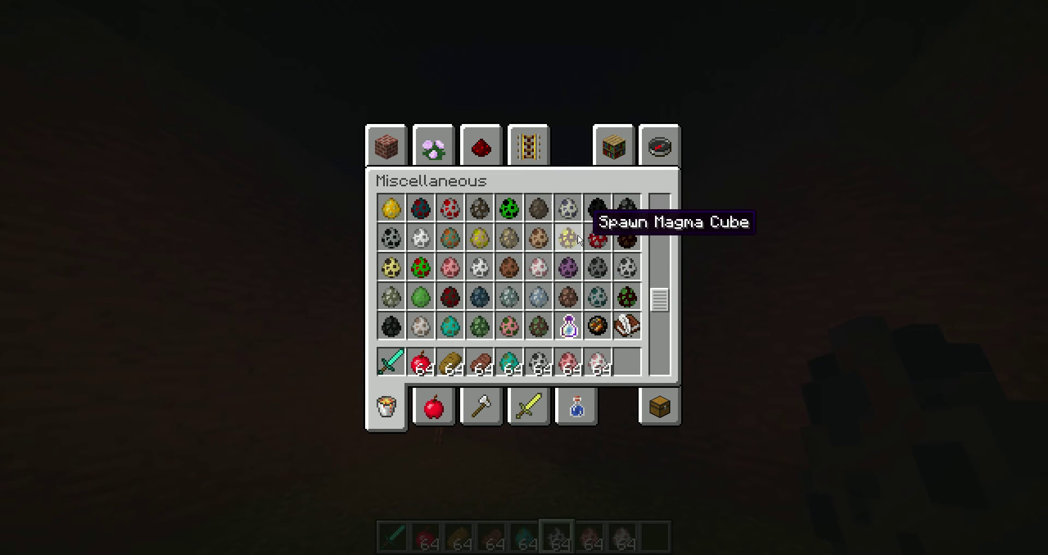
pyautogui.middleClick(477, 211)
# Stash the dark spawn eggs in the hotbar and add a Dropper from the item search.
pyautogui.click(624, 373)
pyautogui.press('e')
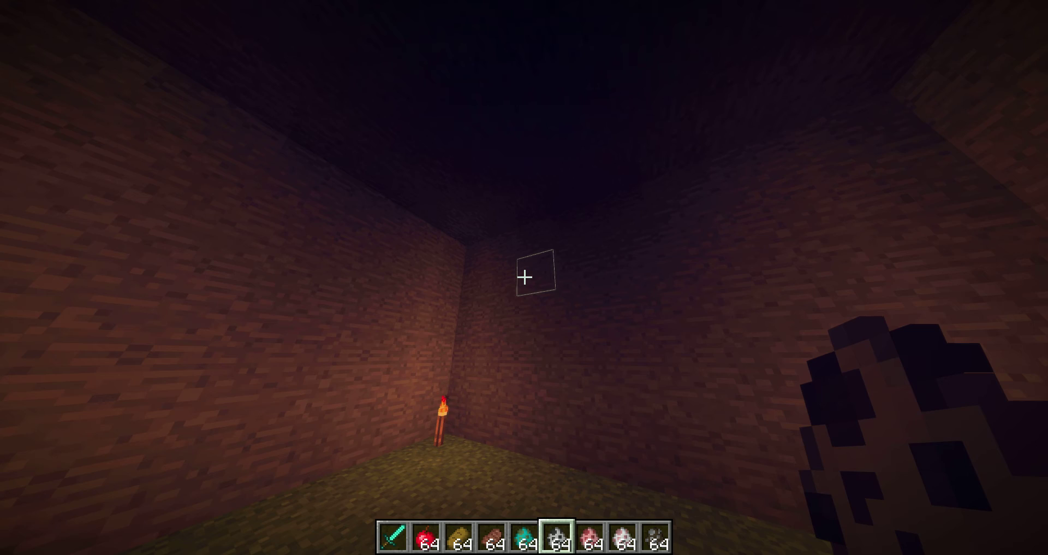
pyautogui.scroll(-1, 525, 277)
pyautogui.press('e')
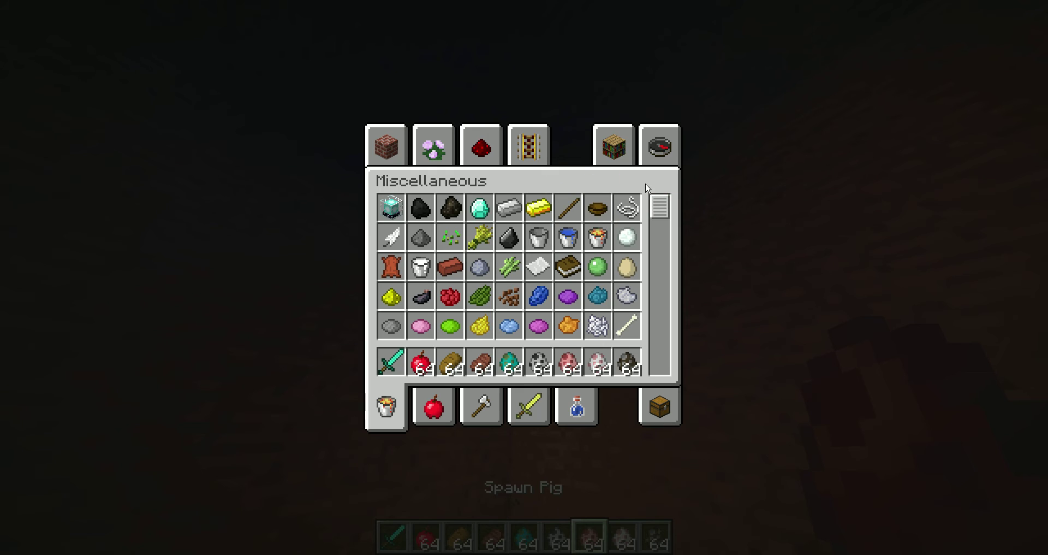
pyautogui.click(655, 152)
pyautogui.write('d')
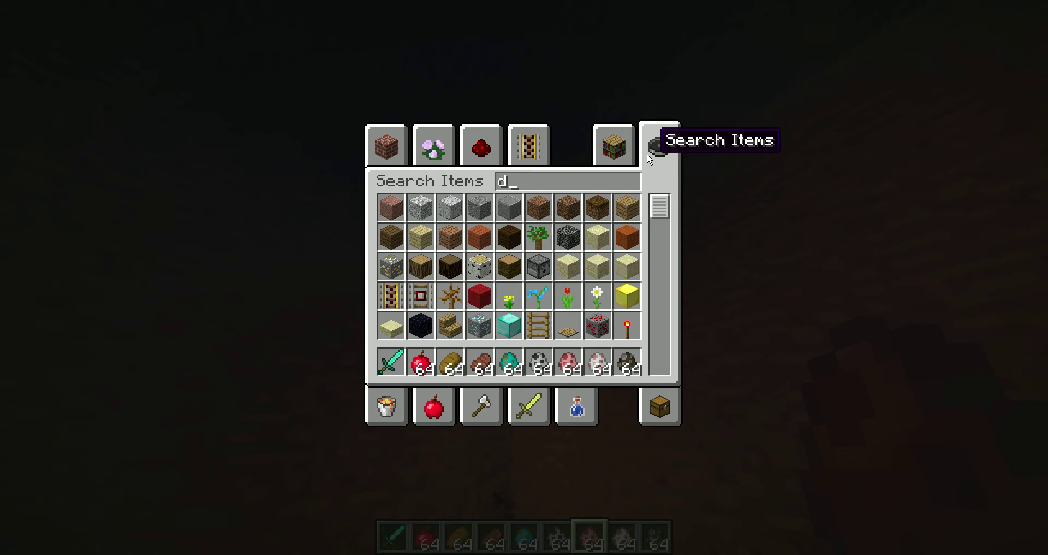
pyautogui.write('ropp')
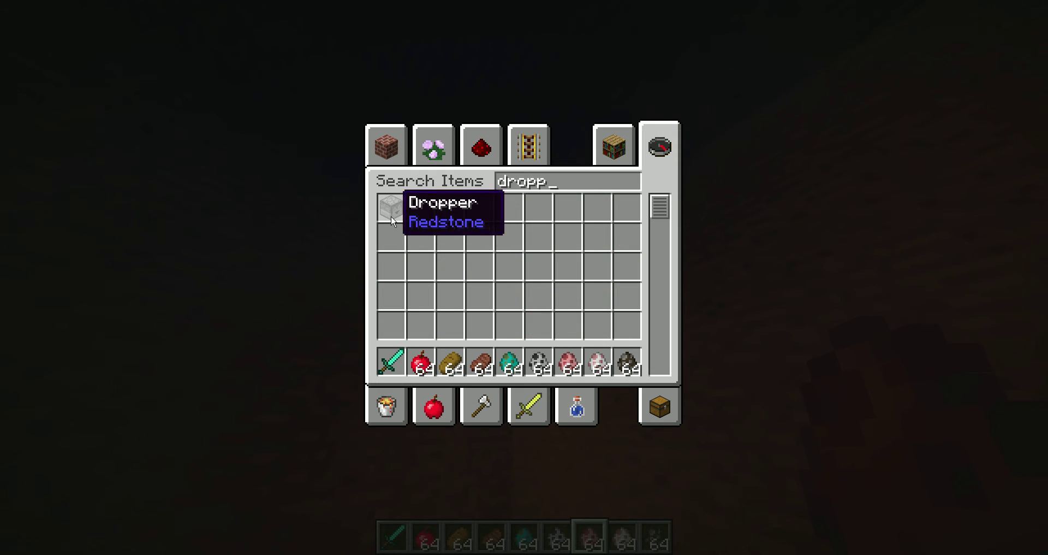
pyautogui.click(391, 208)
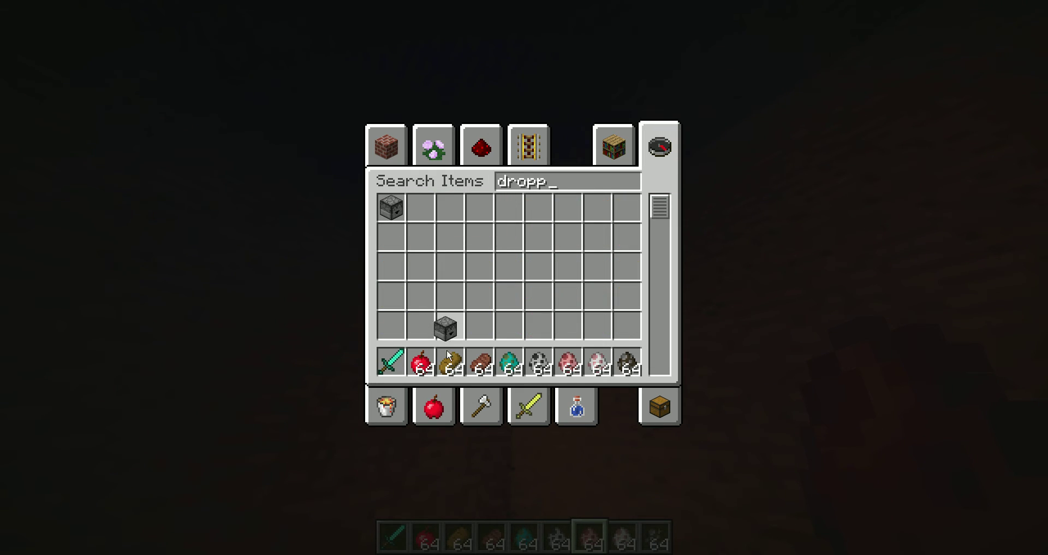
pyautogui.click(598, 372)
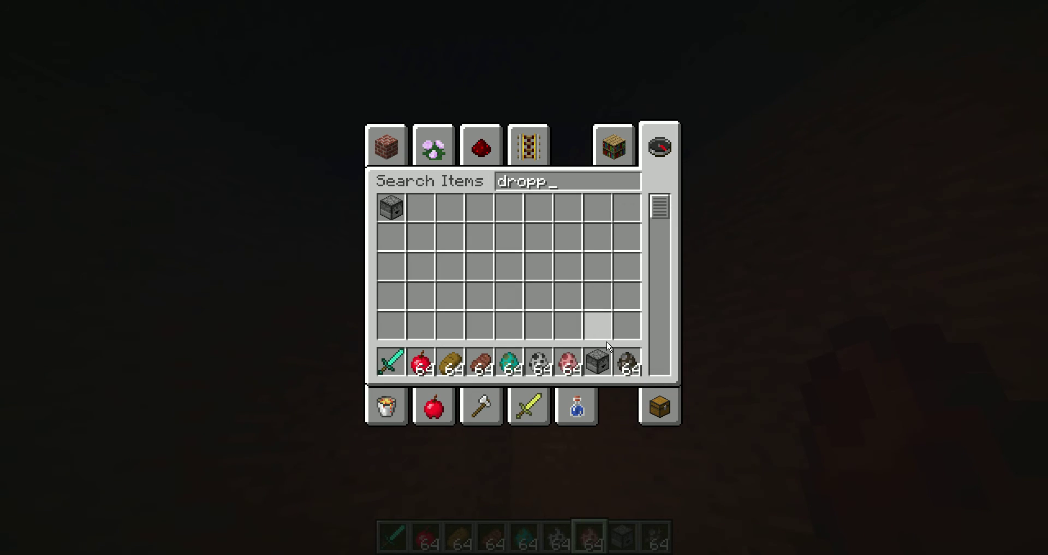
pyautogui.press('BackSpace')
pyautogui.press('BackSpace')
pyautogui.press('BackSpace')
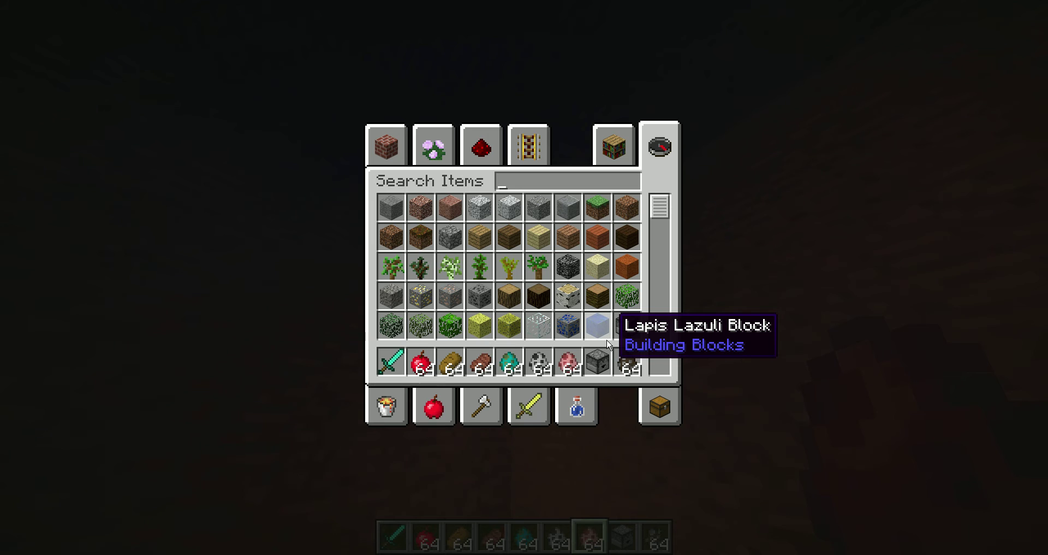
pyautogui.press('e')
pyautogui.scroll(-1, 524, 278)
# Place a dropper on the wall, check its storage, and pick up a Dispenser.
pyautogui.rightClick(524, 278)
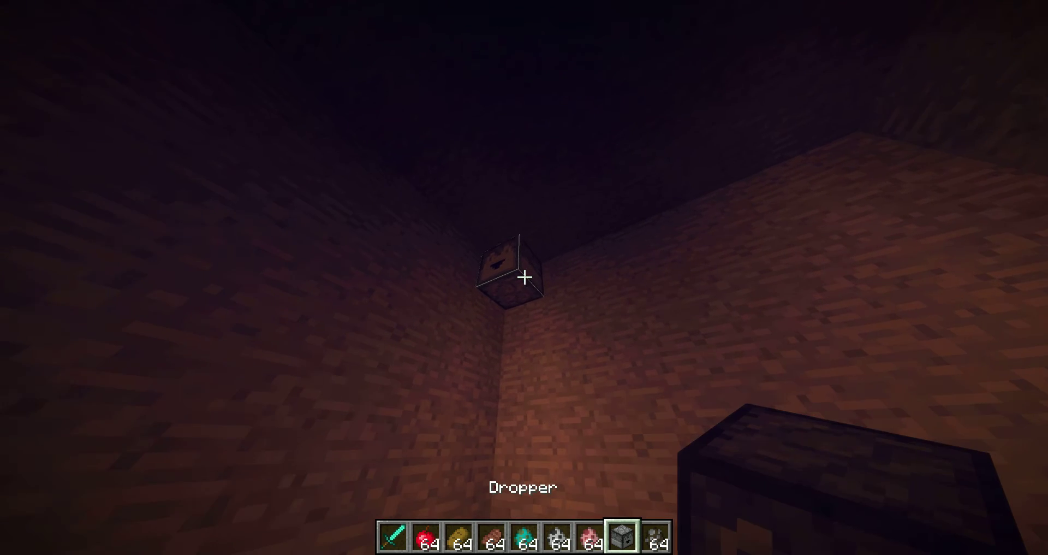
pyautogui.rightClick(524, 278)
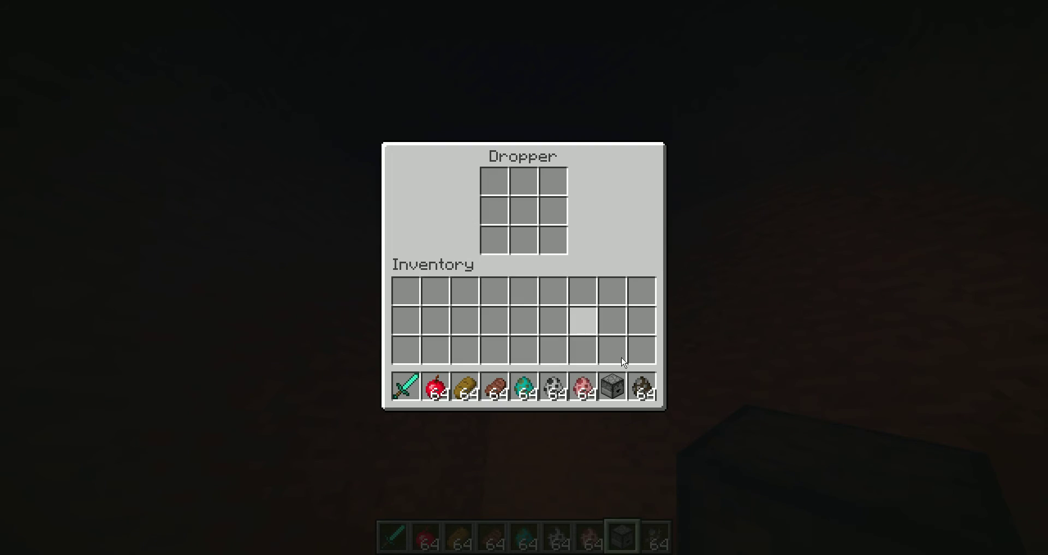
pyautogui.press('e')
pyautogui.write('e')
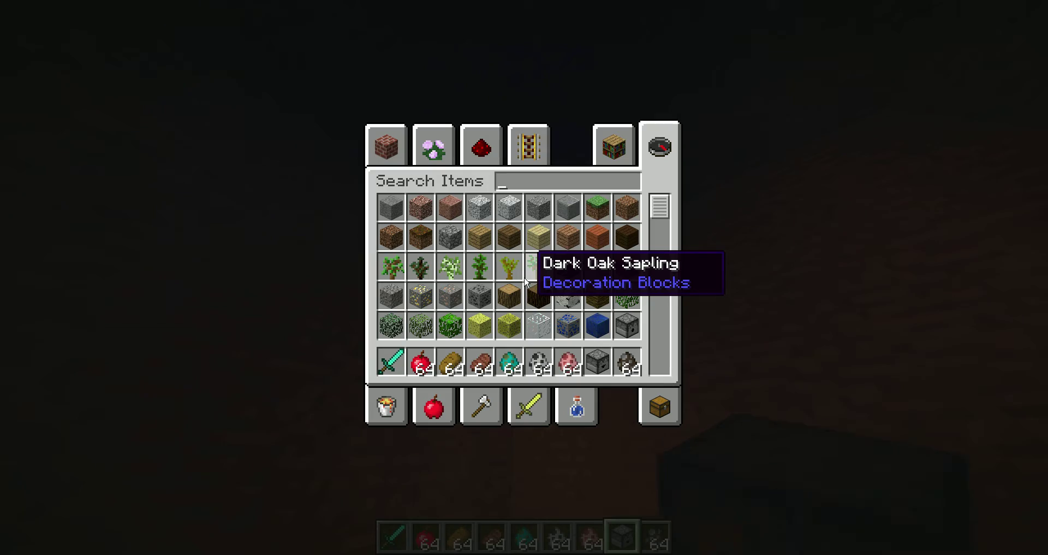
pyautogui.write('dis')
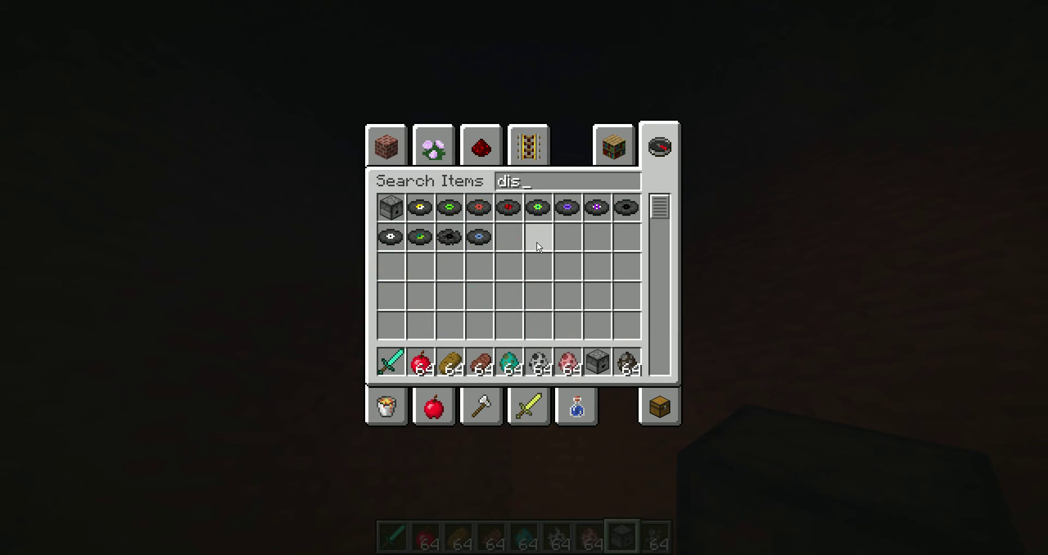
pyautogui.write('pen')
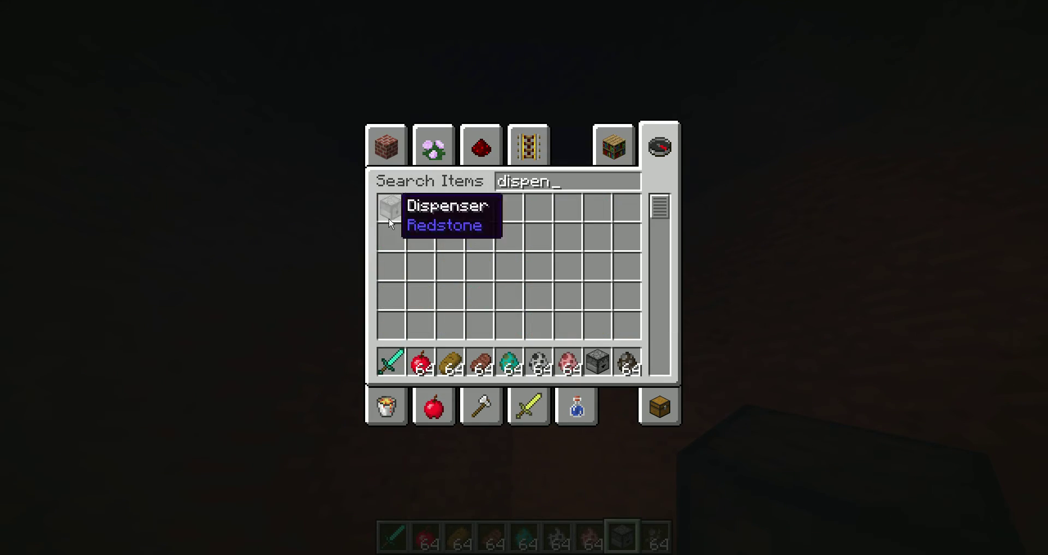
pyautogui.click(391, 207)
pyautogui.press('Escape')
# Place the dispenser and load it with pig, spotted, brown, teal and dark cow spawn eggs.
pyautogui.rightClick(525, 277)
pyautogui.keyDown('shift'); pyautogui.click(569, 384); pyautogui.keyUp('shift')
pyautogui.keyDown('shift'); pyautogui.click(553, 386); pyautogui.keyUp('shift')
pyautogui.keyDown('shift'); pyautogui.click(489, 391); pyautogui.keyUp('shift')
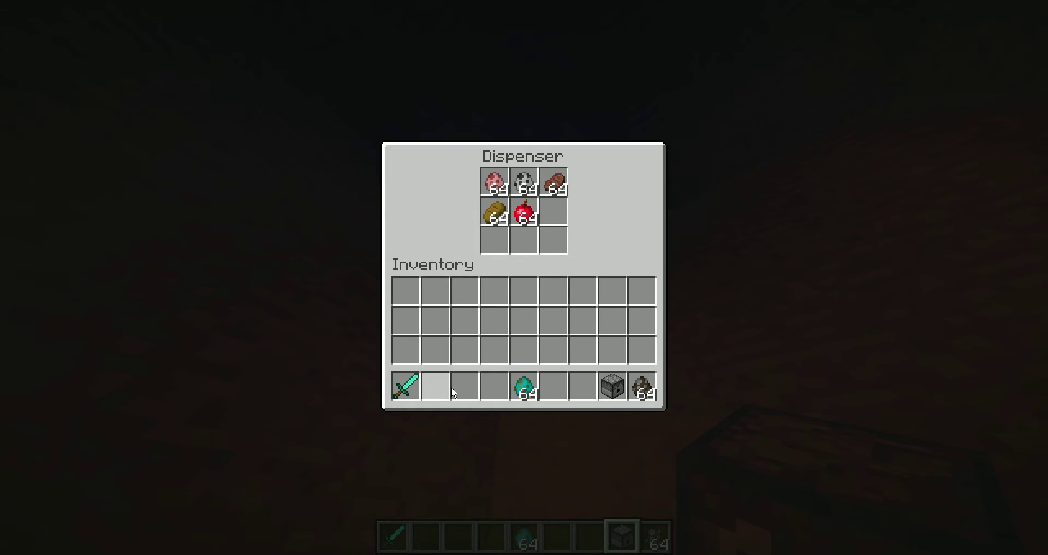
pyautogui.keyDown('shift'); pyautogui.click(525, 386); pyautogui.keyUp('shift')
pyautogui.keyDown('shift'); pyautogui.click(642, 386); pyautogui.keyUp('shift')
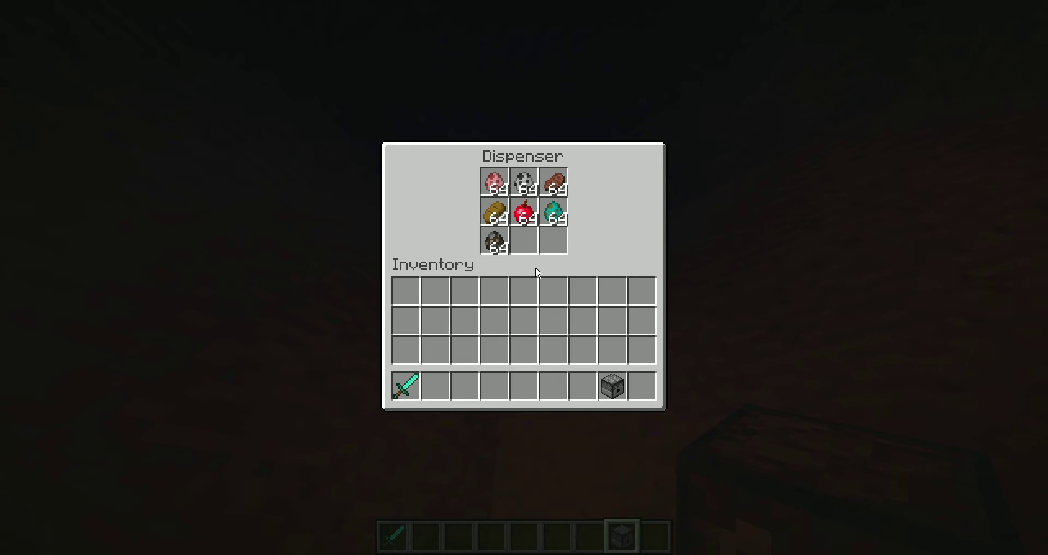
pyautogui.press('Escape')
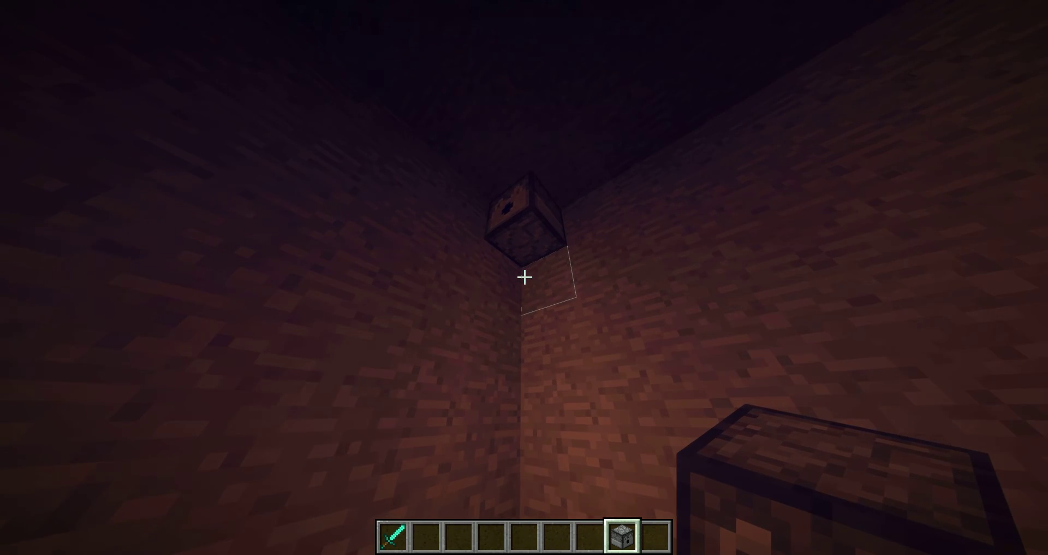
# Take a lever from the creative inventory into the hotbar.
pyautogui.press('e')
pyautogui.scroll(-2, 636, 221)
pyautogui.write('leve')
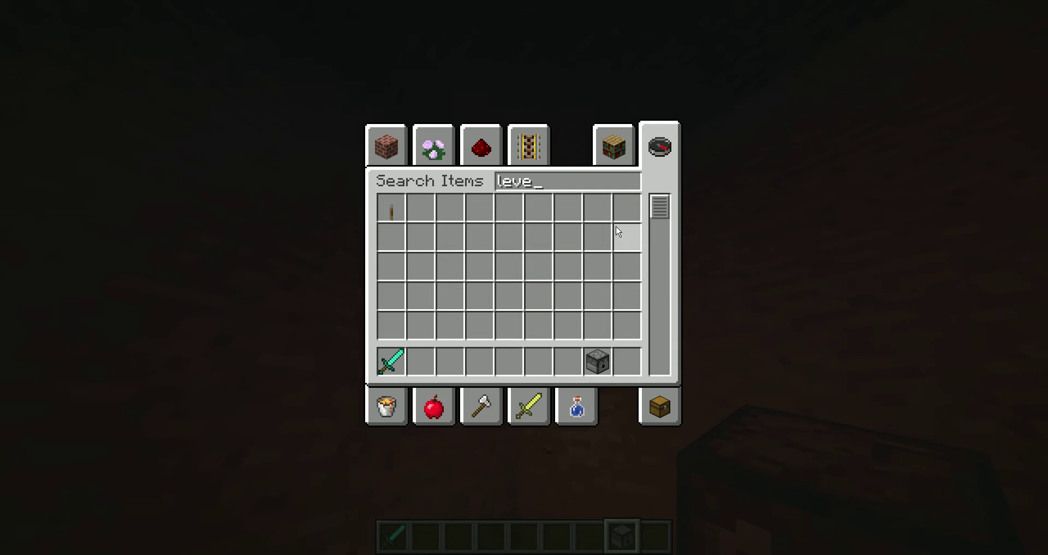
pyautogui.click(391, 211)
pyautogui.click(450, 361)
pyautogui.press('e')
pyautogui.scroll(2, 524, 278)
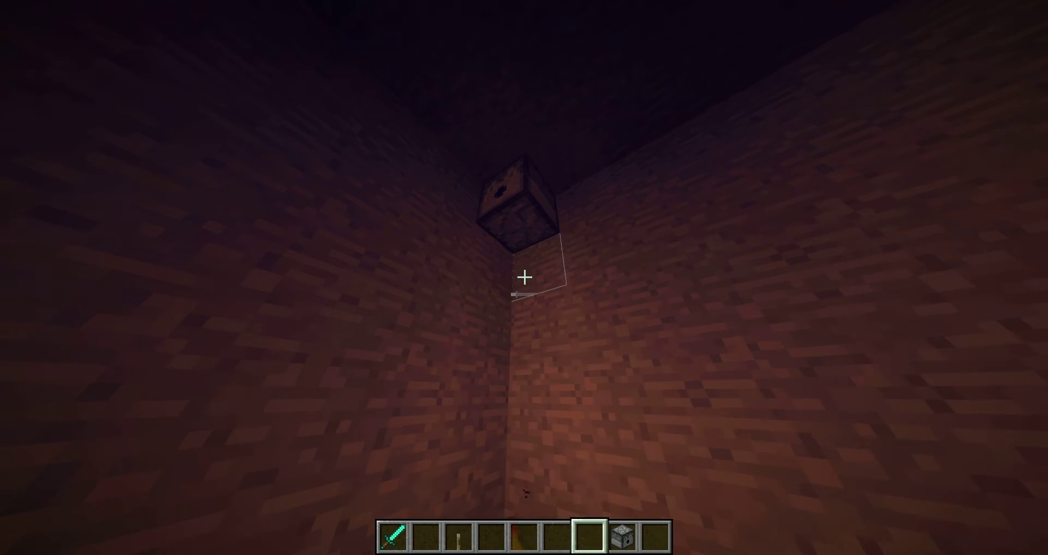
pyautogui.scroll(2, 525, 278)
pyautogui.scroll(1, 524, 278)
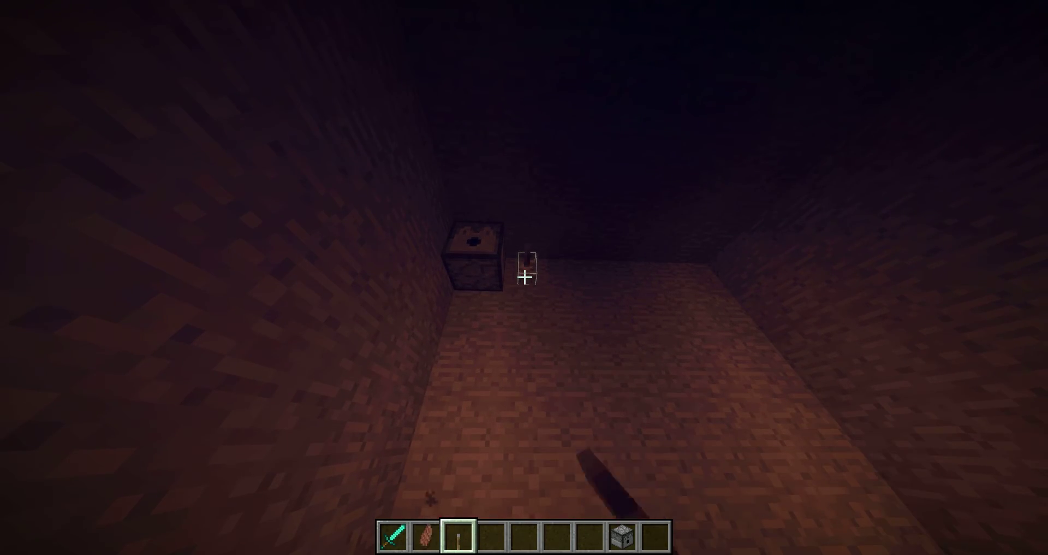
pyautogui.scroll(2, 524, 277)
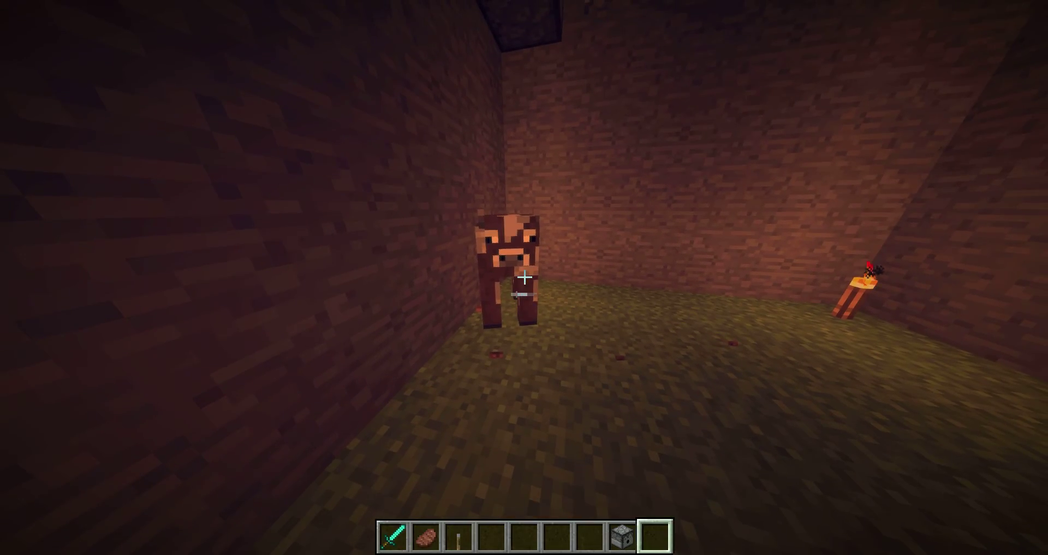
# Kill the spawned cow and skeleton with the diamond sword and knock out the corner torch.
pyautogui.click(524, 277)
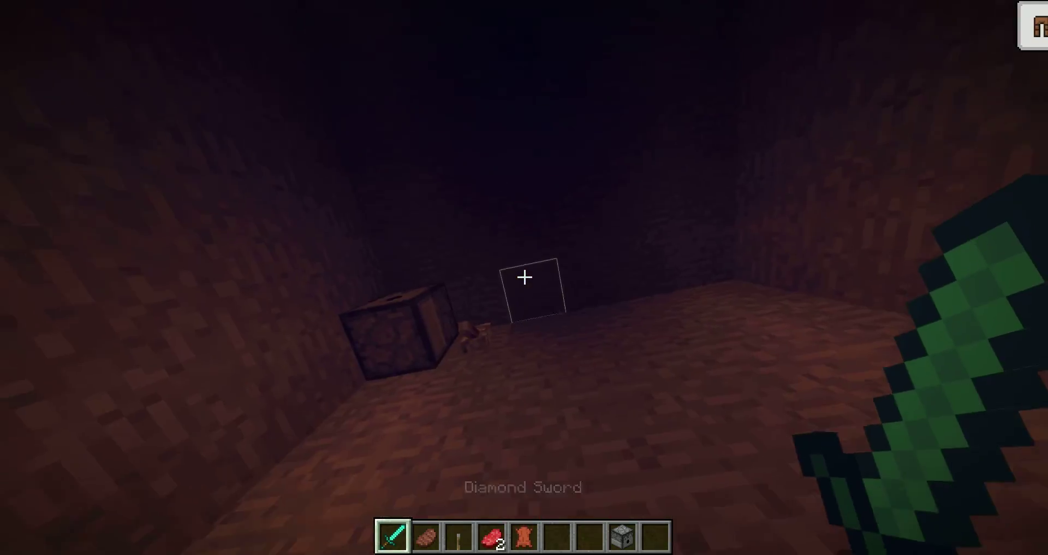
pyautogui.click(524, 277)
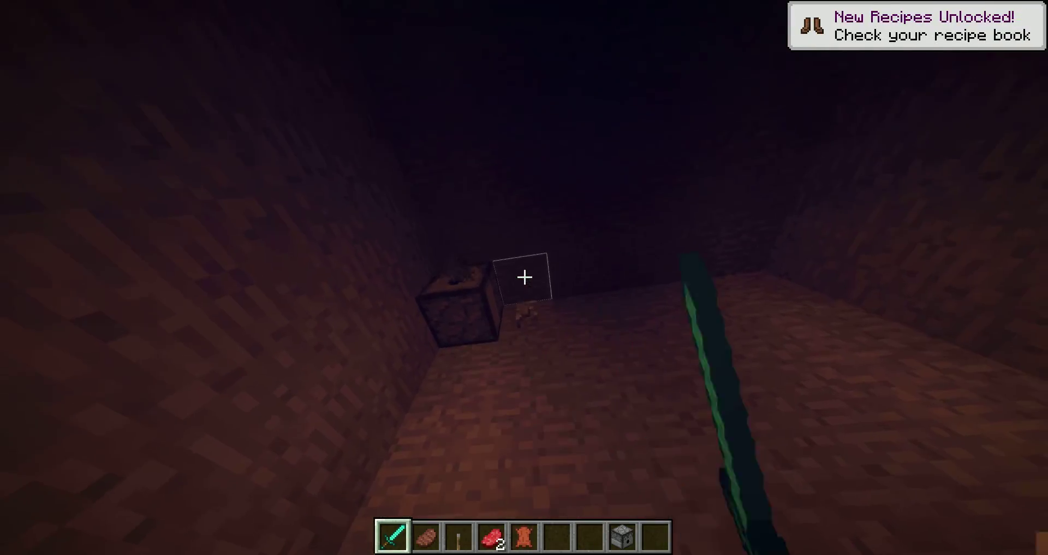
pyautogui.click(525, 278)
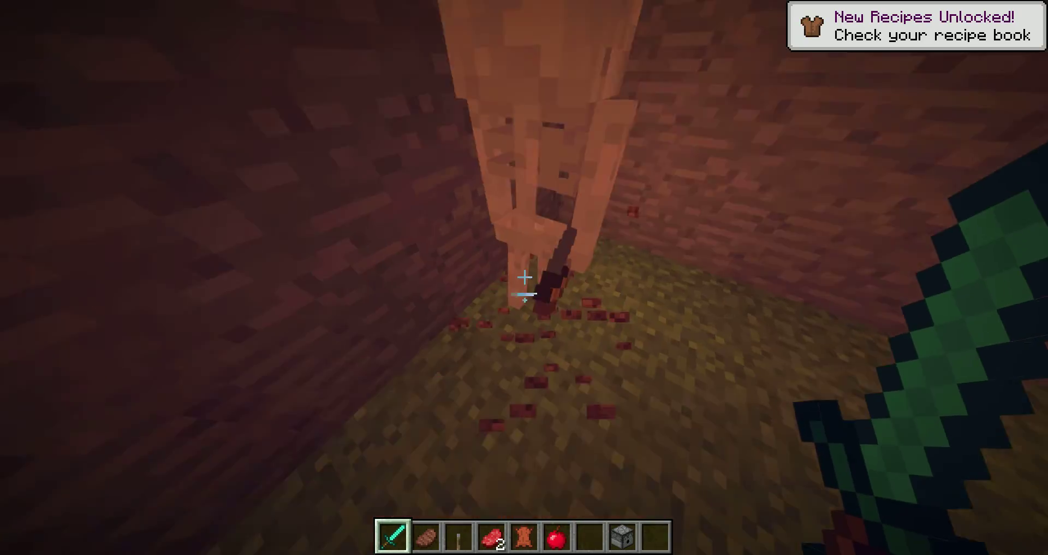
pyautogui.click(525, 277)
pyautogui.click(524, 277)
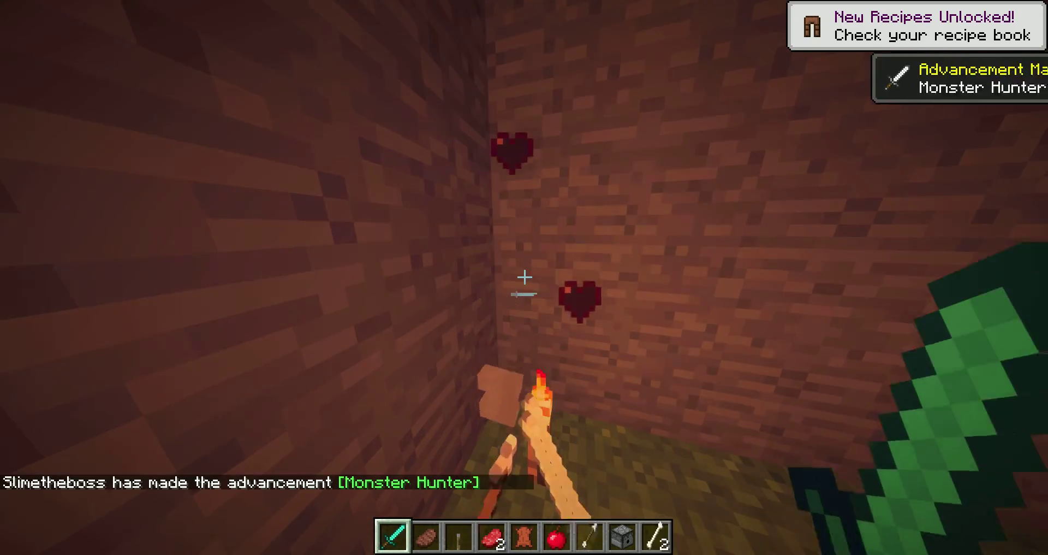
pyautogui.click(524, 278)
pyautogui.press('2')
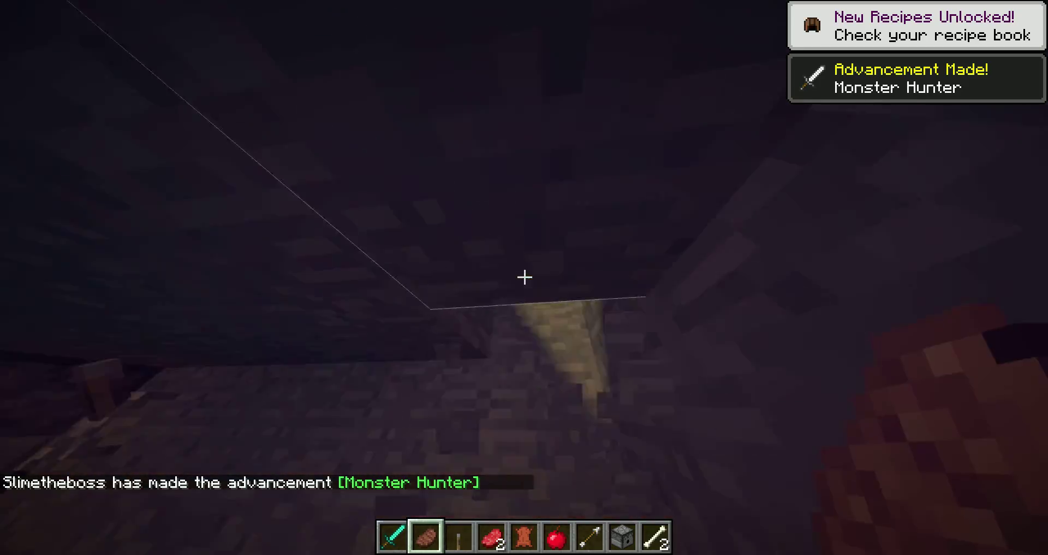
# Equip TNT from the inventory and pile it in a cross on the dirt strip.
pyautogui.press('3')
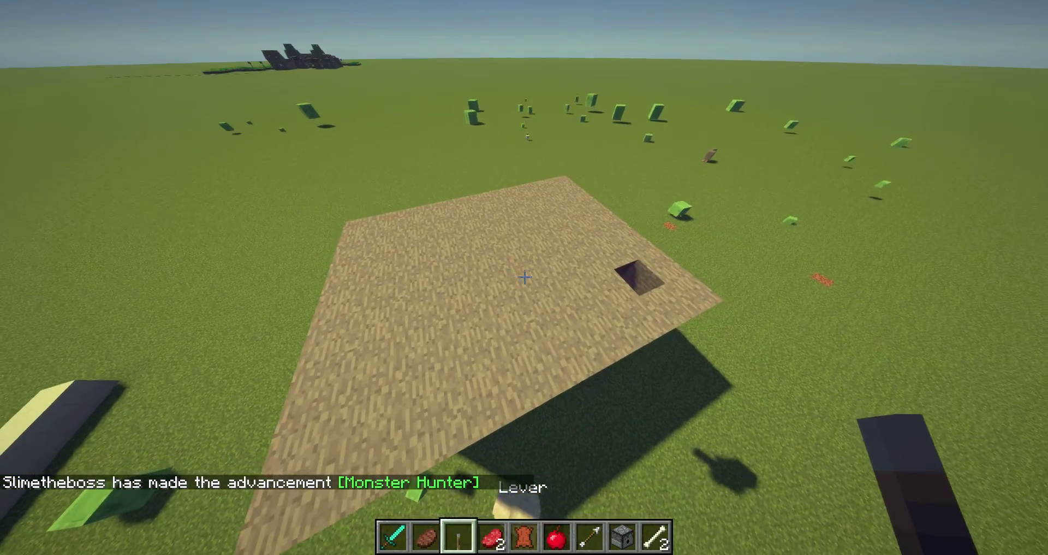
pyautogui.press('e')
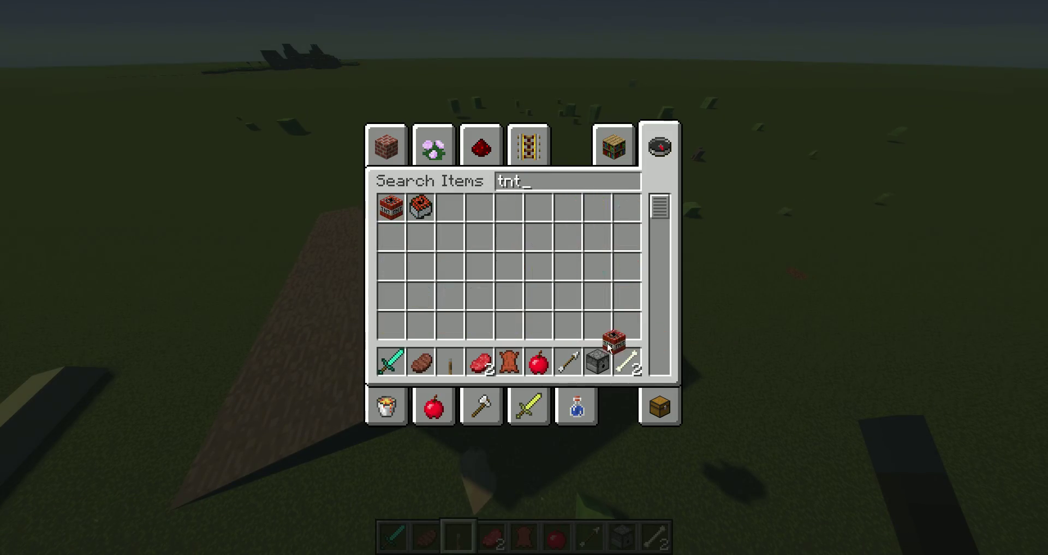
pyautogui.press('Escape')
pyautogui.scroll(-2, 524, 277)
pyautogui.scroll(-2, 524, 277)
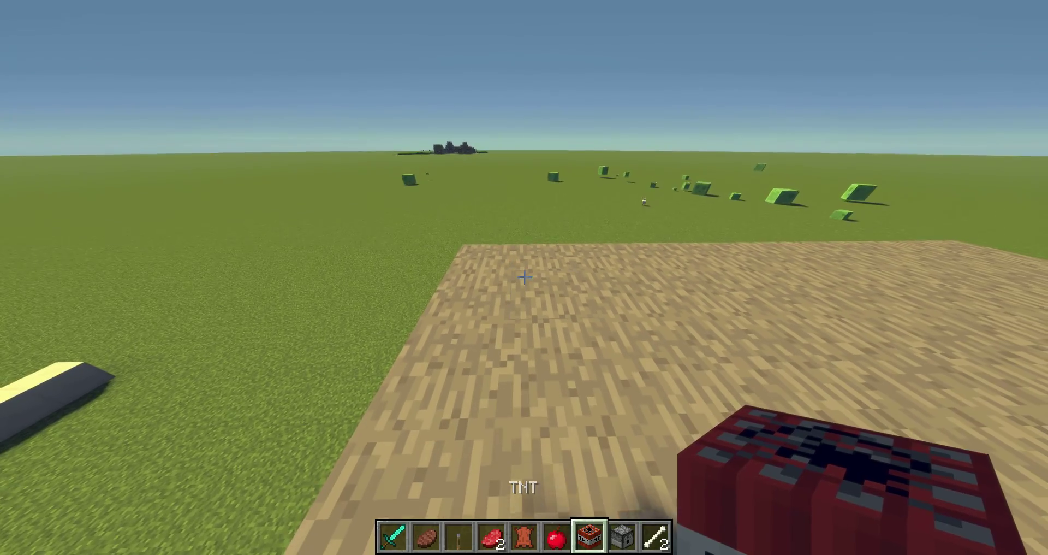
pyautogui.rightClick(524, 277)
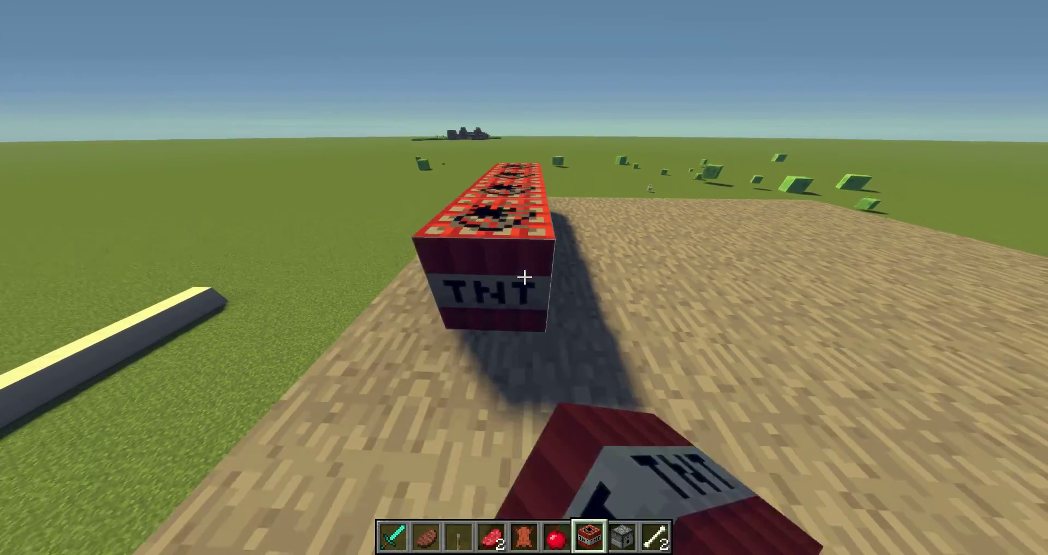
pyautogui.rightClick(524, 277)
pyautogui.rightClick(524, 277)
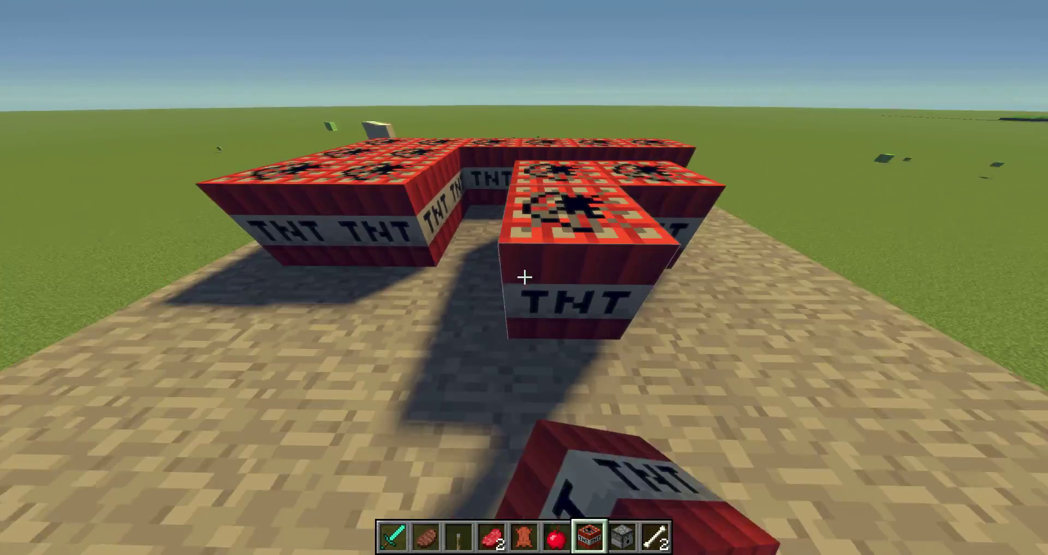
pyautogui.rightClick(524, 278)
pyautogui.write('e')
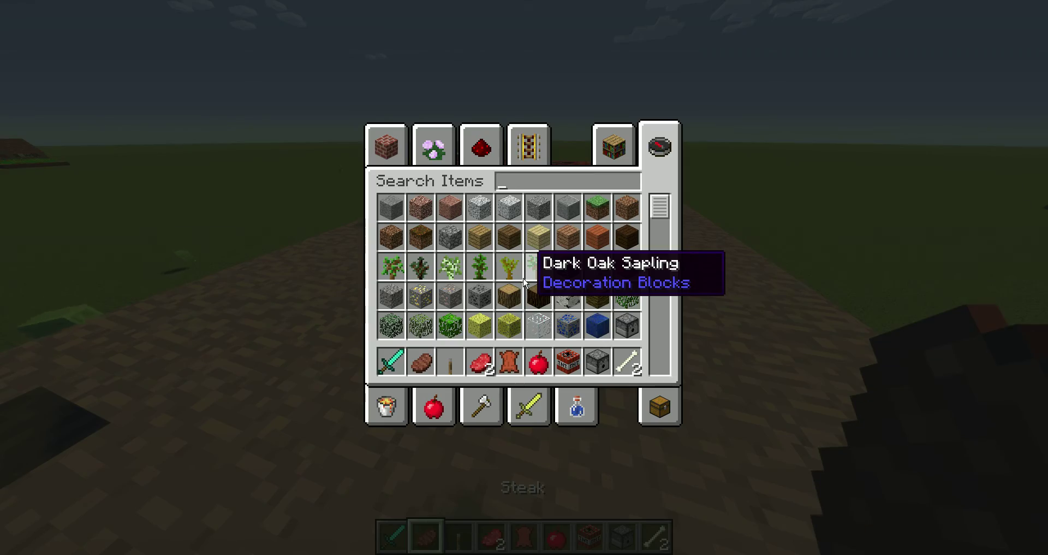
pyautogui.write('lev')
# Place a lever beside the TNT cluster and switch back to TNT.
pyautogui.press('Escape')
pyautogui.rightClick(524, 278)
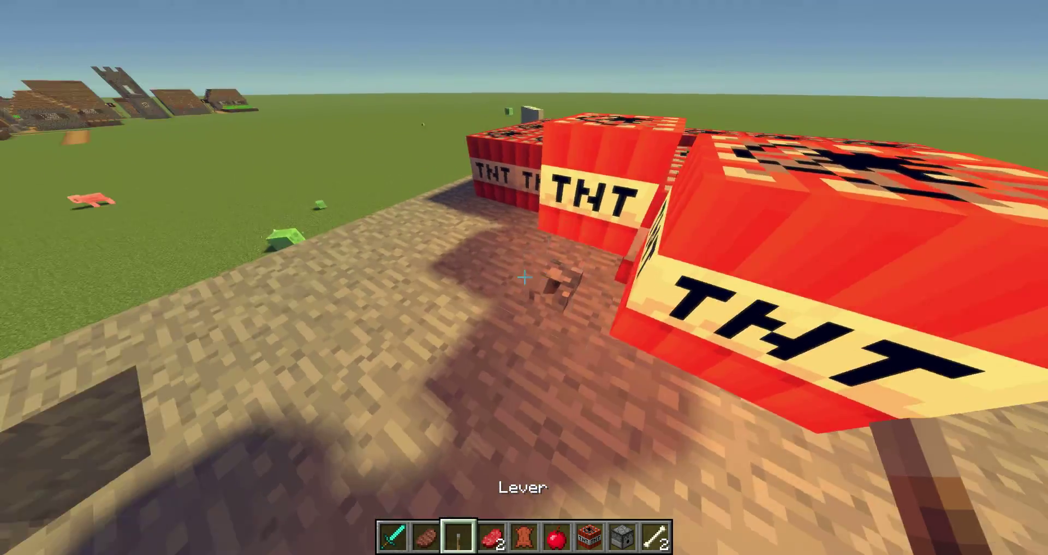
pyautogui.press('7')
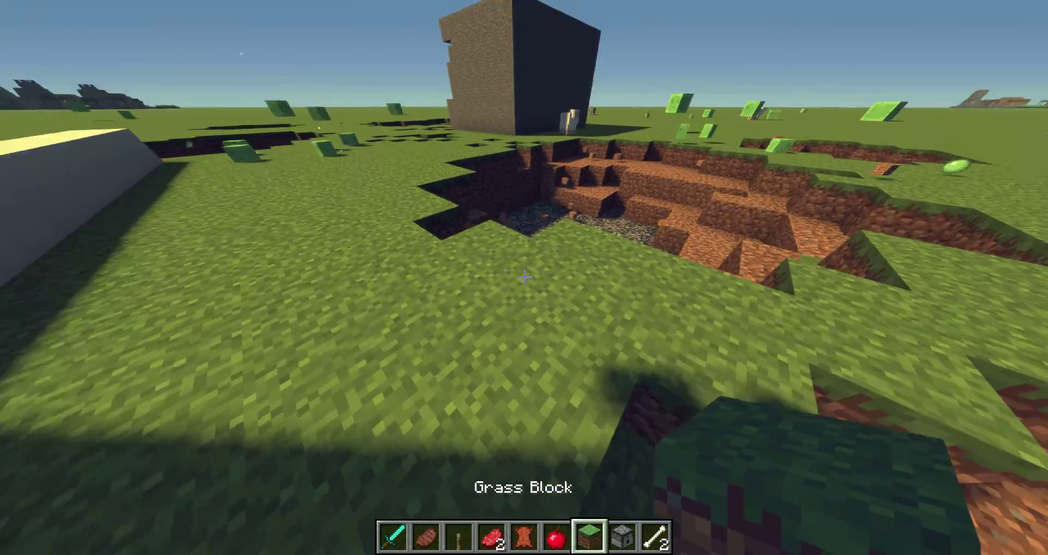
# Move into the blast crater, rise above it, and cycle hotbar items back to the grass block.
pyautogui.press('w')
pyautogui.press('space')
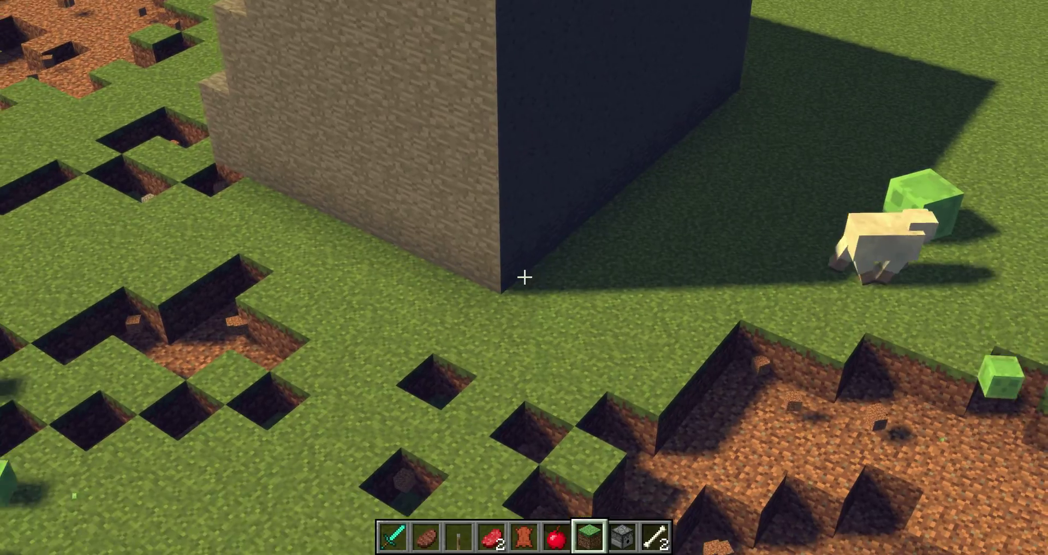
pyautogui.press('9')
pyautogui.press('5')
pyautogui.press('7')
pyautogui.press('w')
# Fly high across the open field, zoom toward the distant village, and swap the grass block between hands.
pyautogui.press('space')
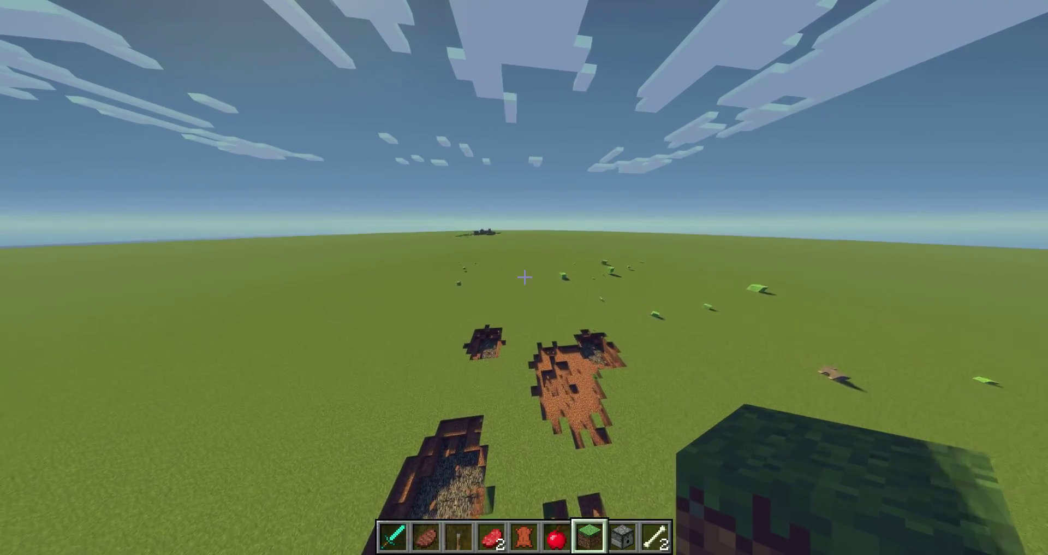
pyautogui.press('w')
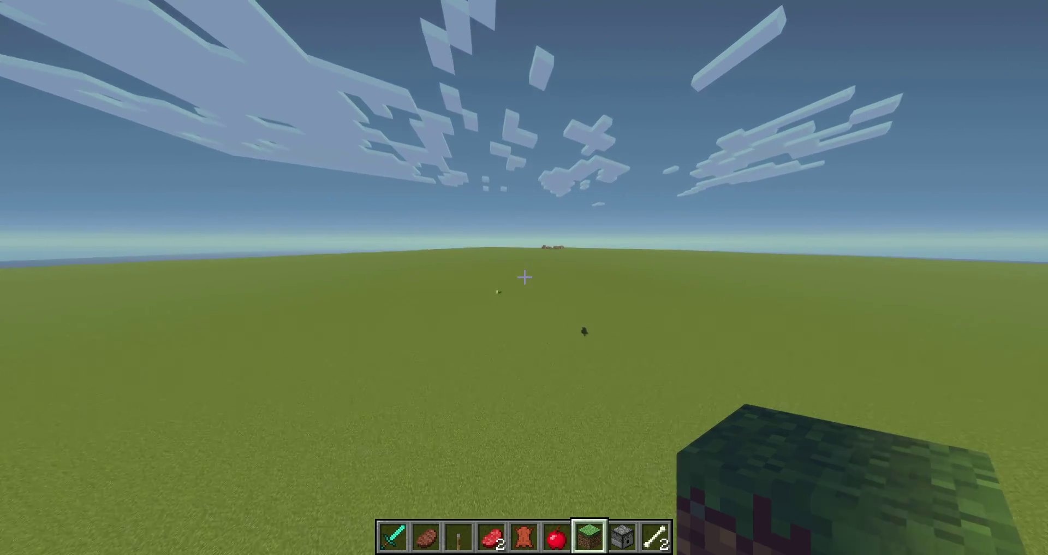
pyautogui.press('c')
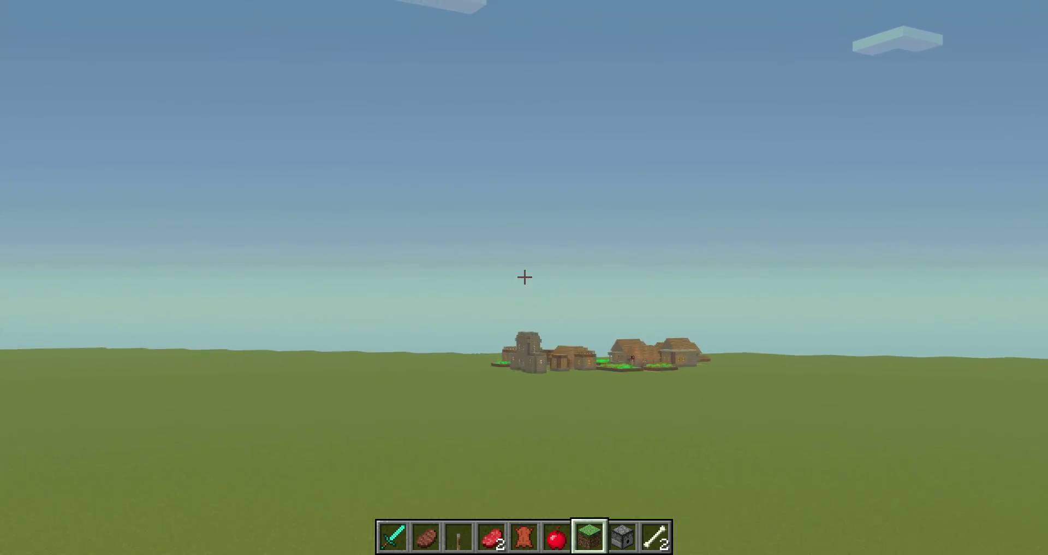
pyautogui.press('f')
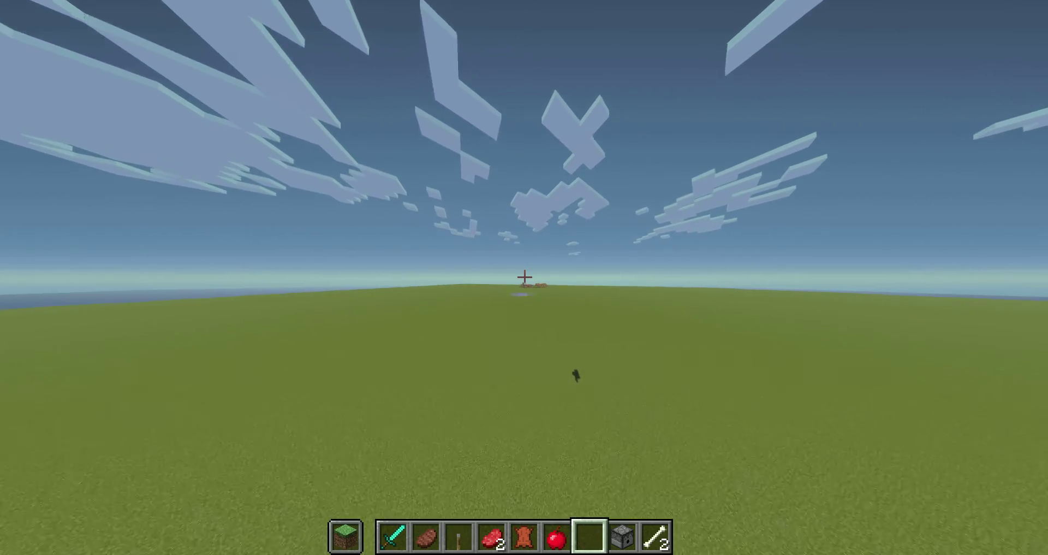
pyautogui.press('f')
pyautogui.scroll(-1, 524, 277)
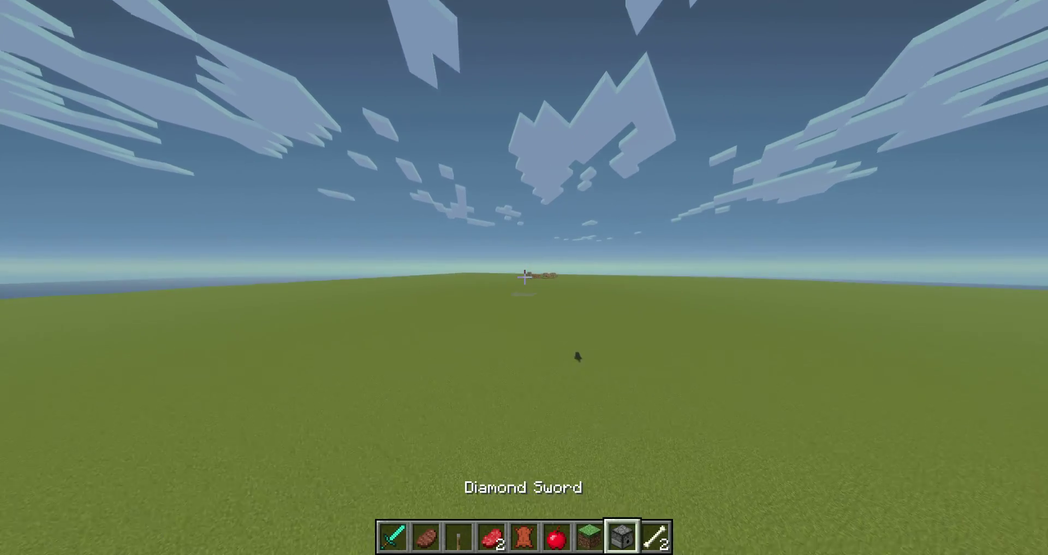
pyautogui.scroll(5, 524, 277)
pyautogui.scroll(2, 524, 277)
pyautogui.scroll(-4, 578, 354)
pyautogui.scroll(-4, 577, 354)
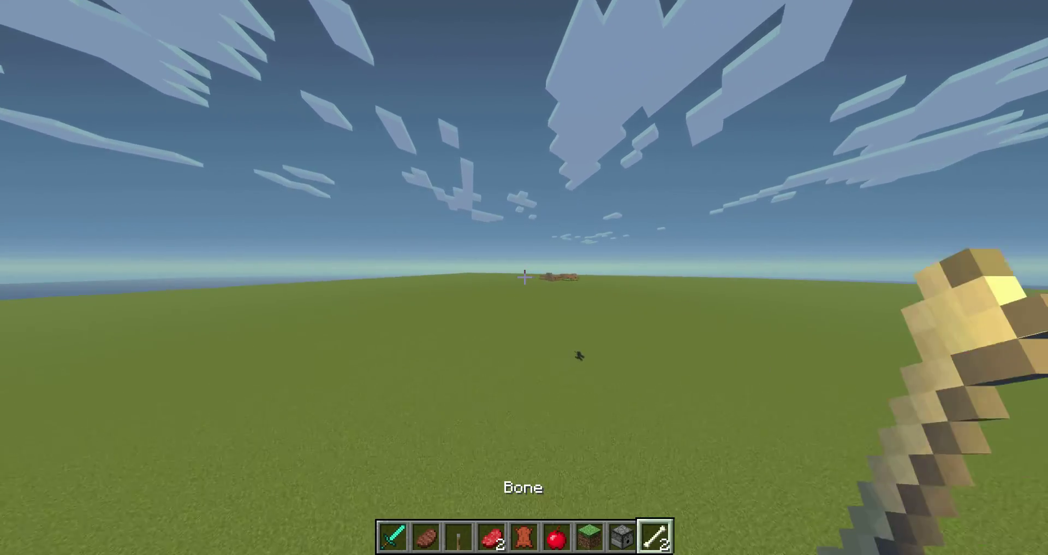
pyautogui.scroll(1, 578, 355)
pyautogui.scroll(-1, 578, 354)
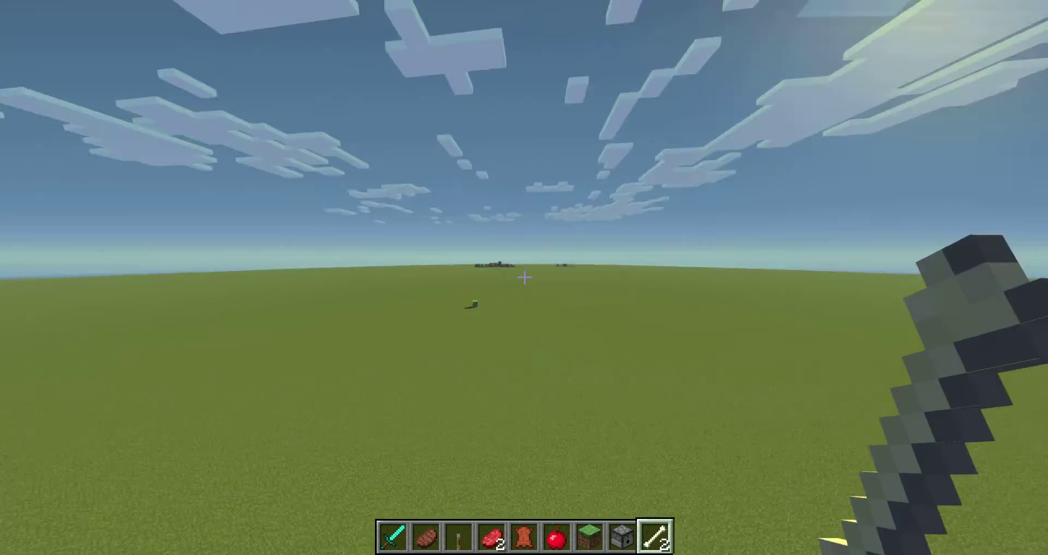
pyautogui.scroll(4, 524, 277)
# Bring up the creative inventory and remove the leather from the hotbar.
pyautogui.press('e')
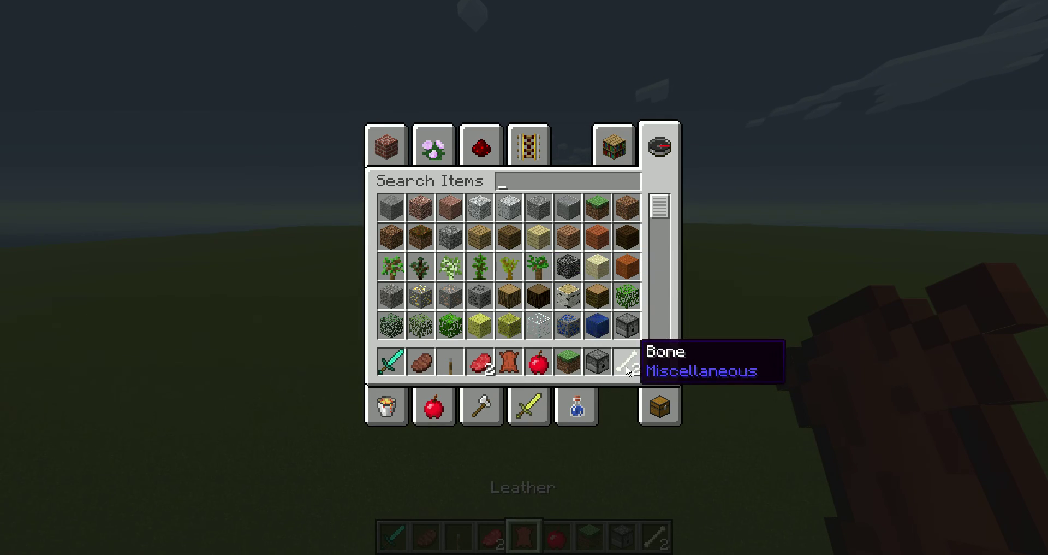
pyautogui.keyDown('shift'); pyautogui.click(516, 360); pyautogui.keyUp('shift')
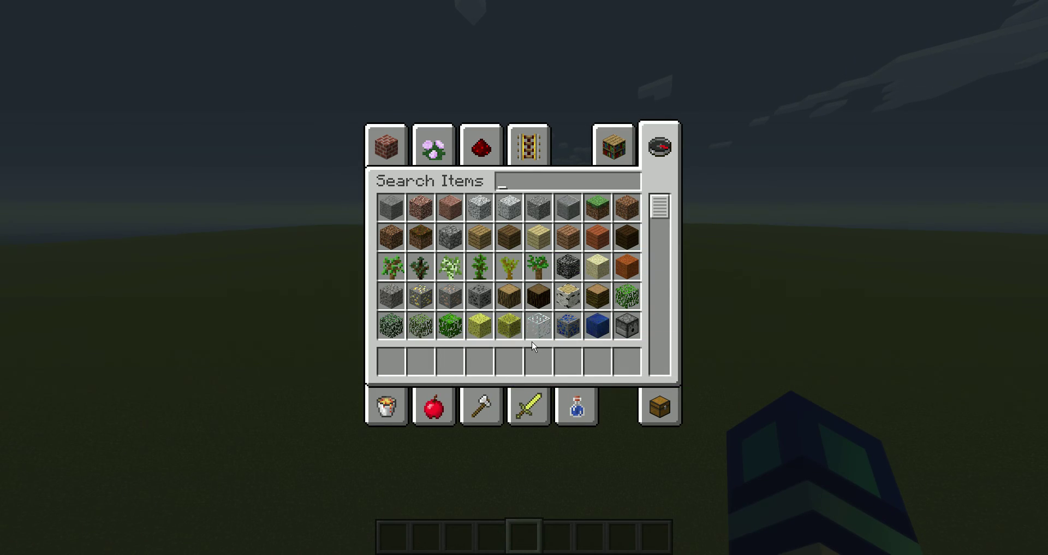
pyautogui.write('quartz')
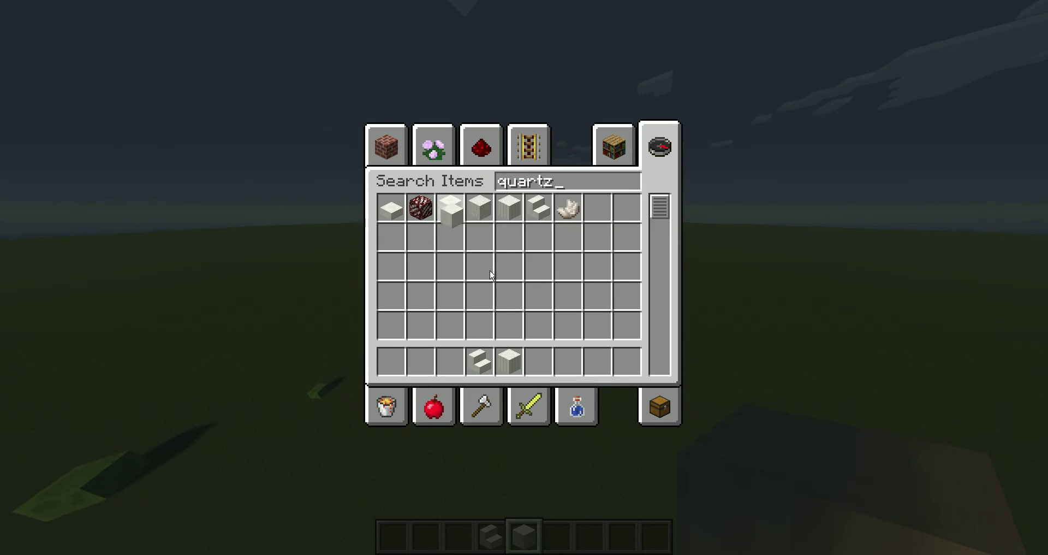
# Fly across the plain and place the first quartz blocks on the ground.
pyautogui.press('Escape')
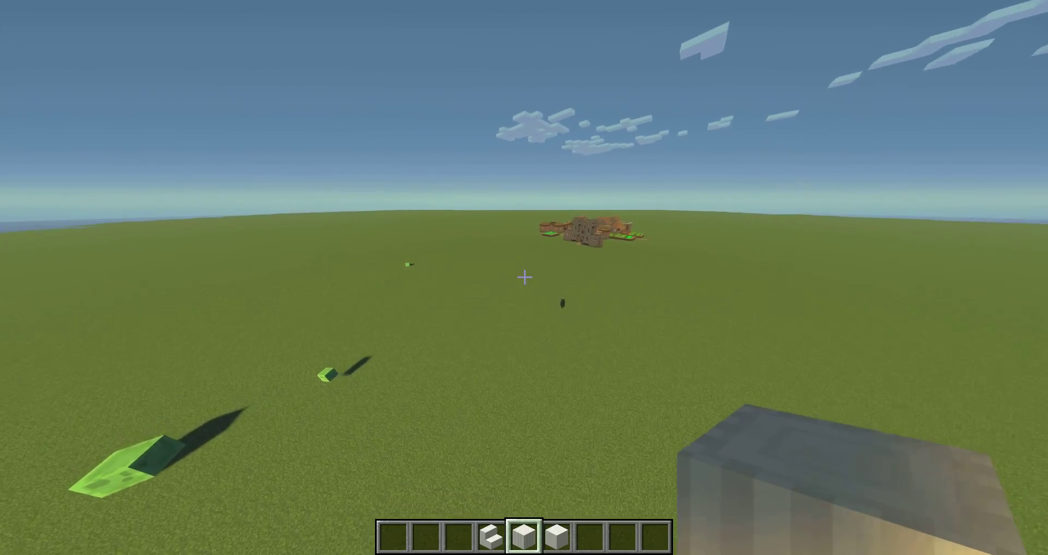
pyautogui.press('w')
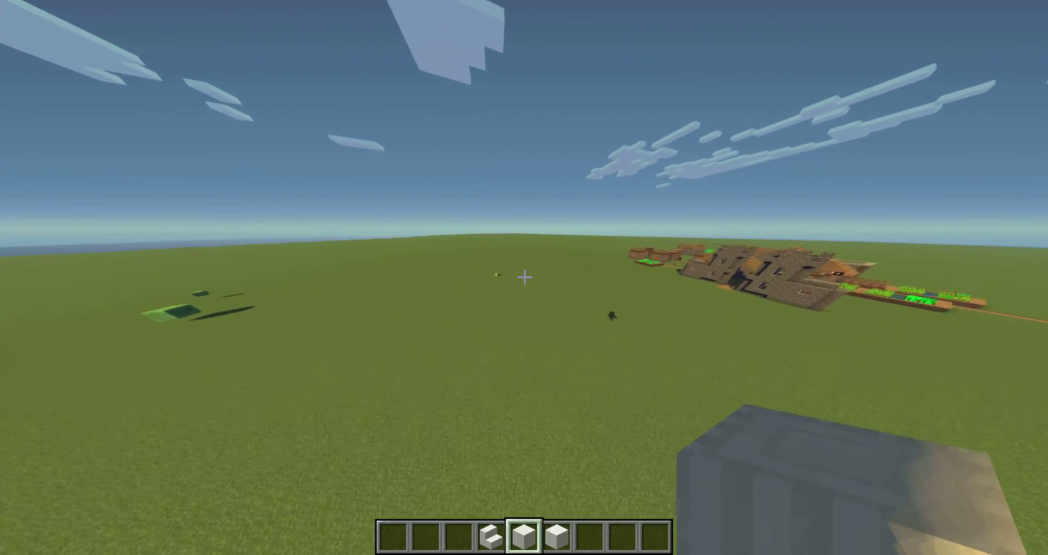
pyautogui.press('w')
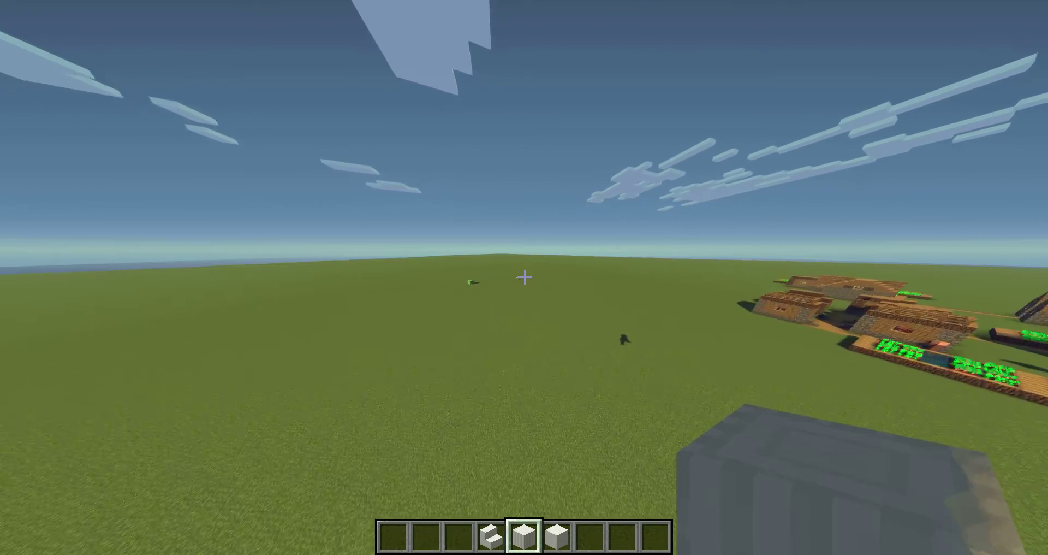
pyautogui.scroll(1, 524, 277)
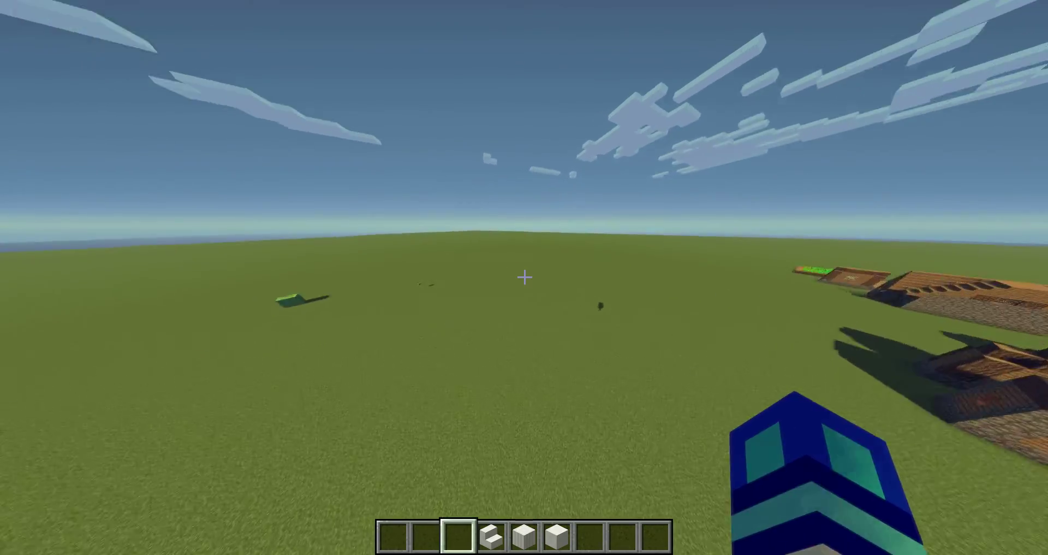
pyautogui.scroll(-2, 524, 277)
pyautogui.scroll(1, 524, 277)
pyautogui.press('w')
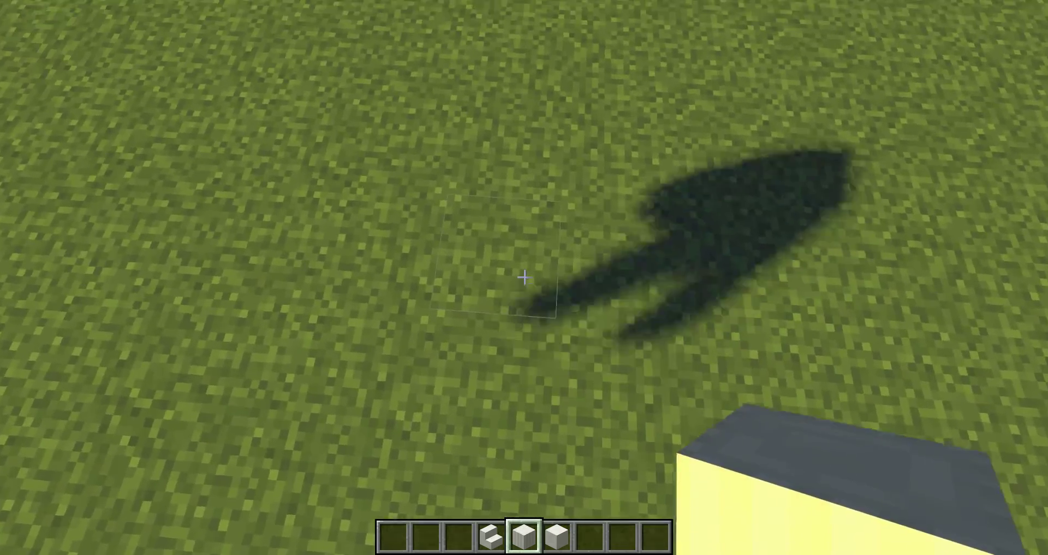
pyautogui.rightClick(524, 278)
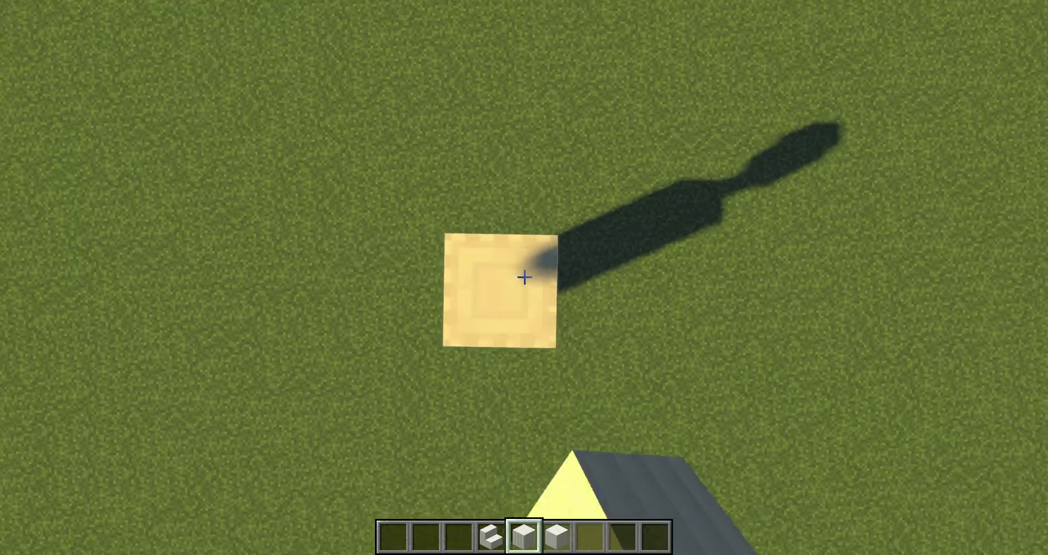
pyautogui.rightClick(524, 277)
# Clear the small block beside the pillar and extend the quartz row outward along the grass.
pyautogui.press('w')
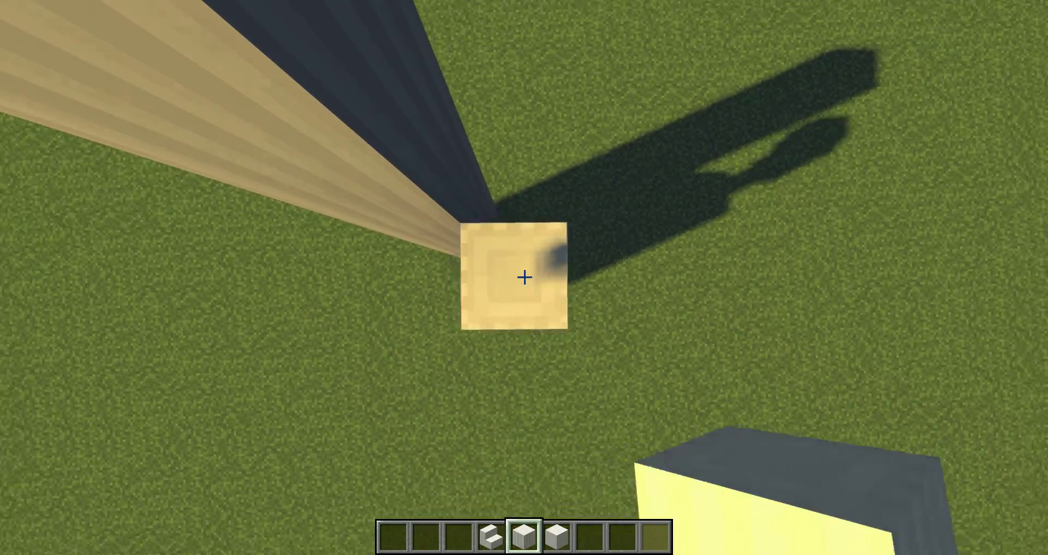
pyautogui.click(525, 277)
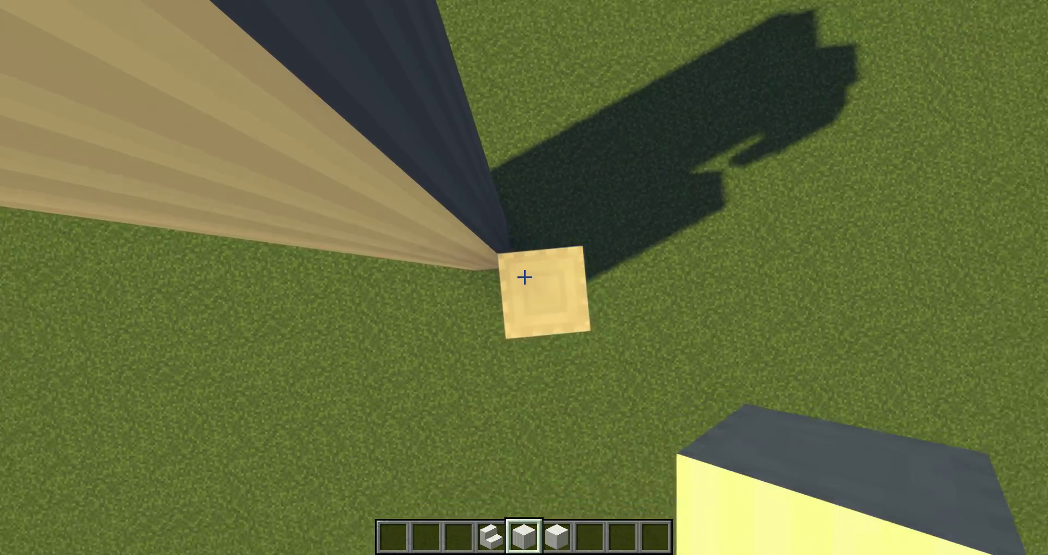
pyautogui.rightClick(524, 278)
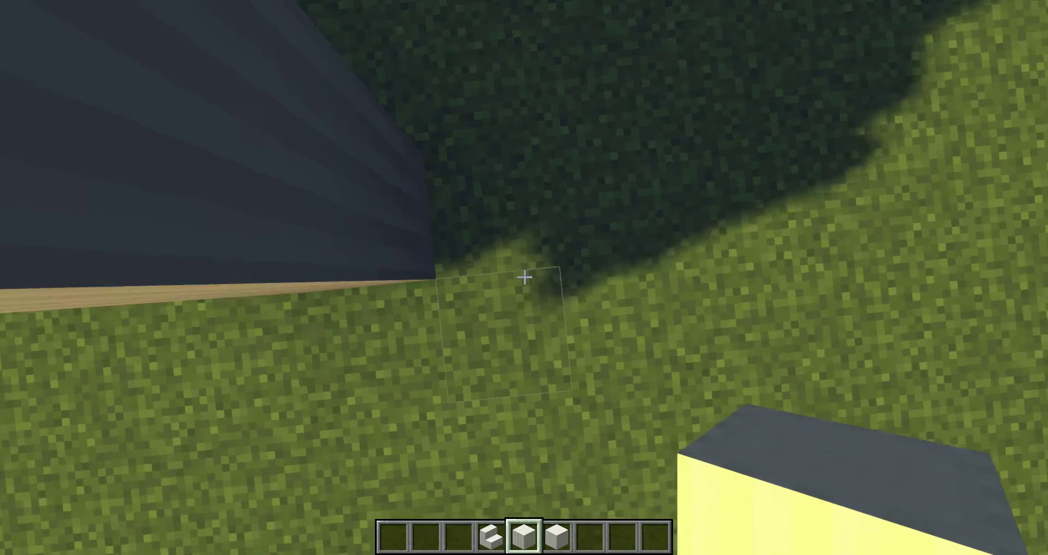
pyautogui.rightClick(524, 278)
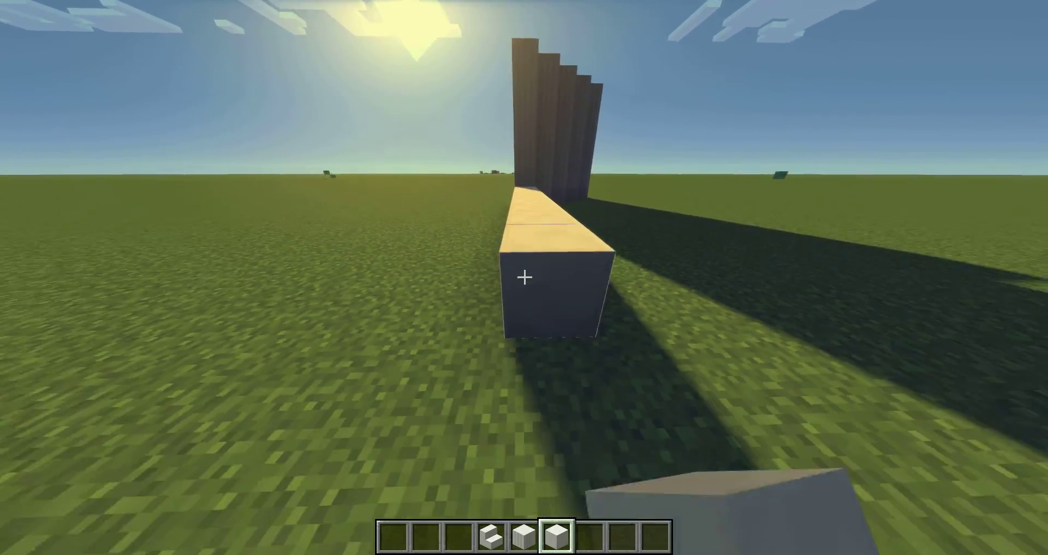
pyautogui.press('d')
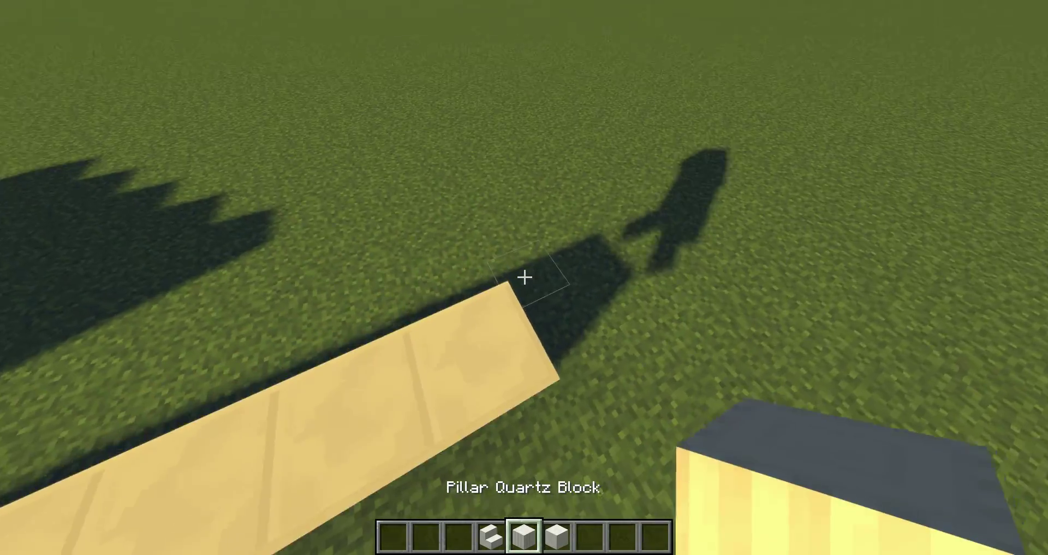
pyautogui.rightClick(524, 278)
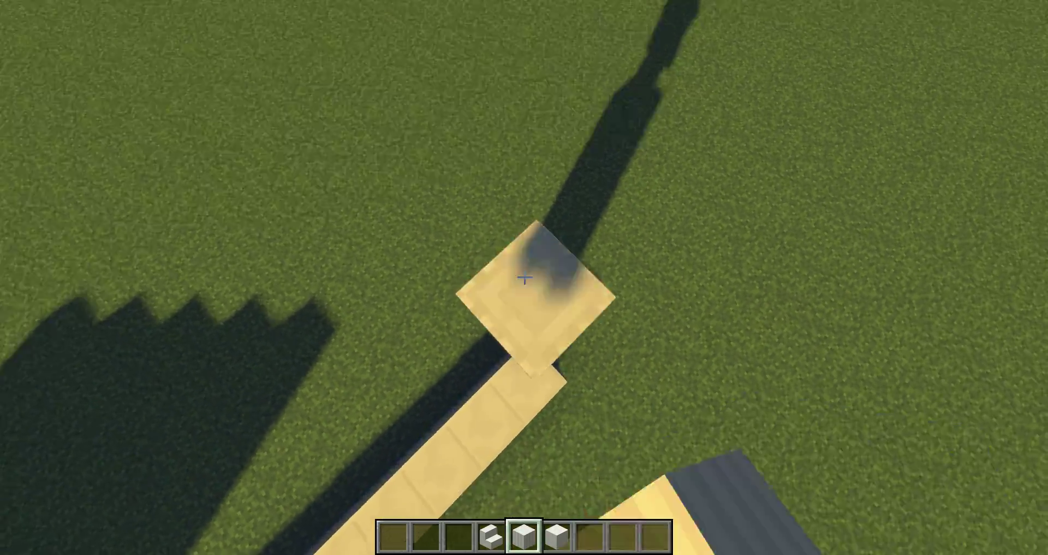
pyautogui.press('w')
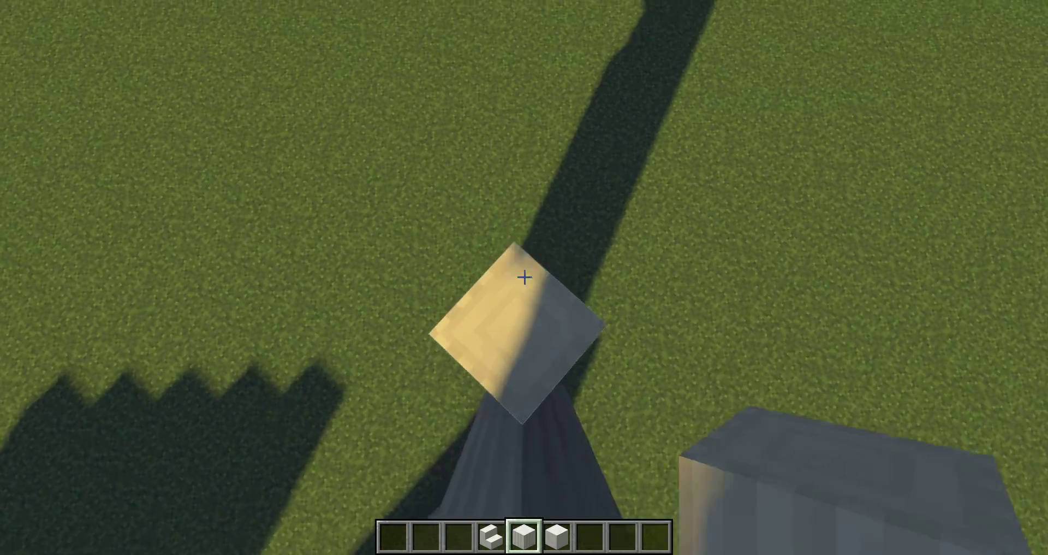
pyautogui.rightClick(524, 277)
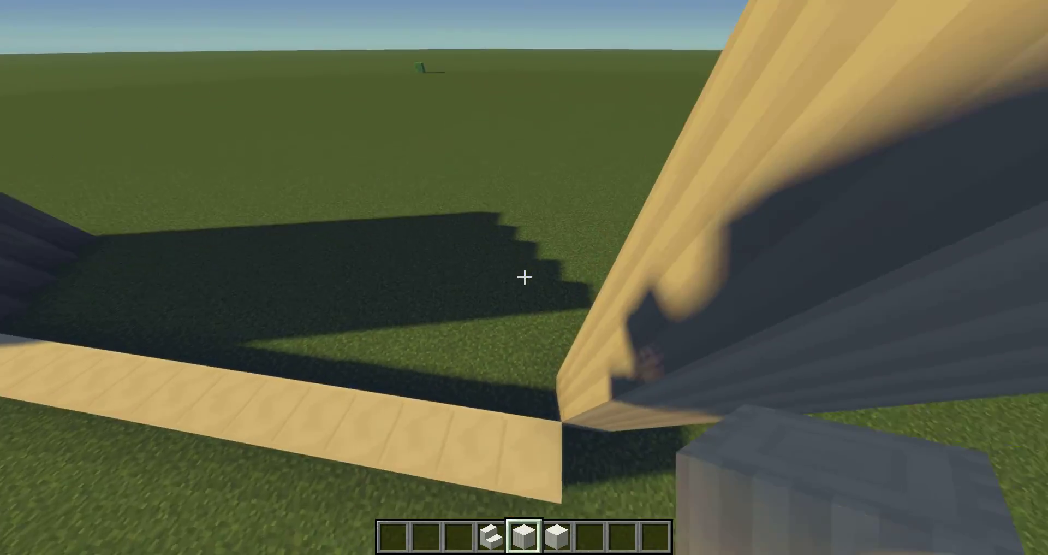
# Rework the quartz stairs at the beam end and column base, removing misplaced ones.
pyautogui.click(524, 278)
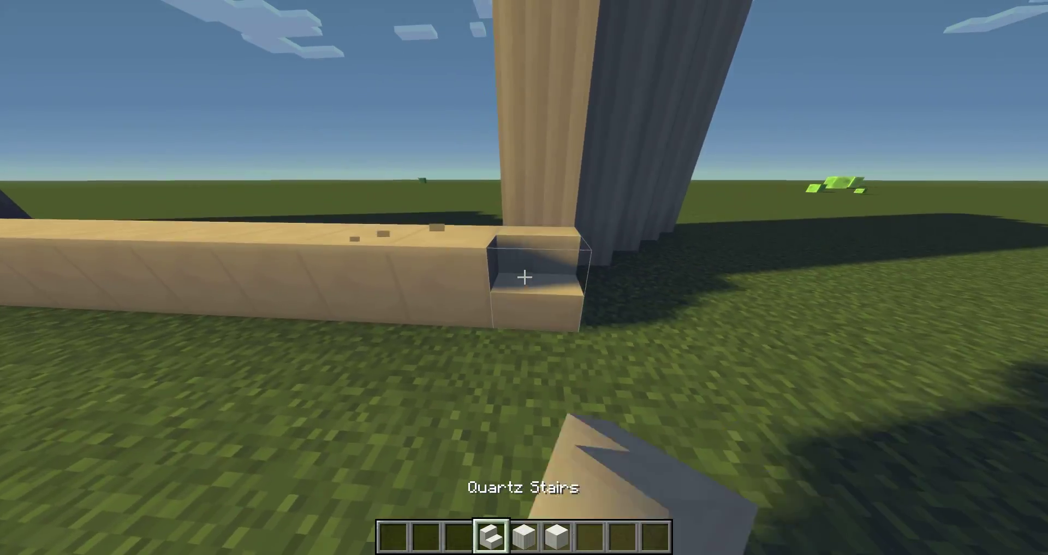
pyautogui.rightClick(524, 278)
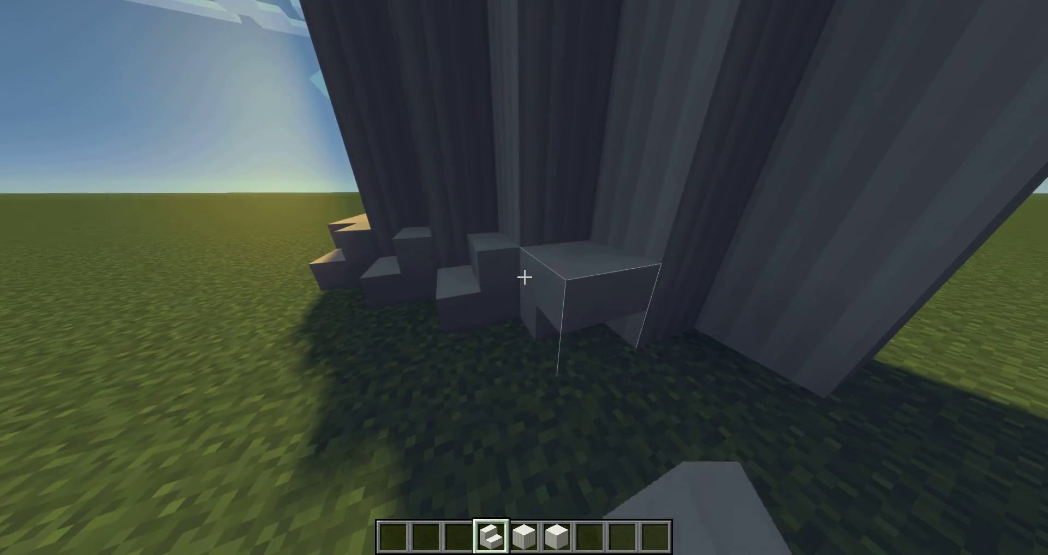
pyautogui.click(524, 277)
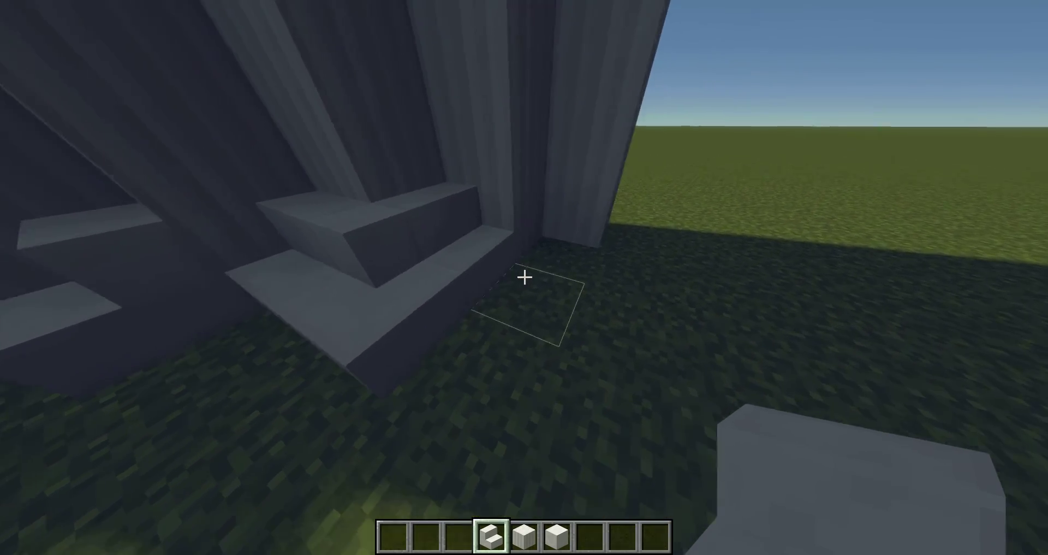
pyautogui.rightClick(524, 277)
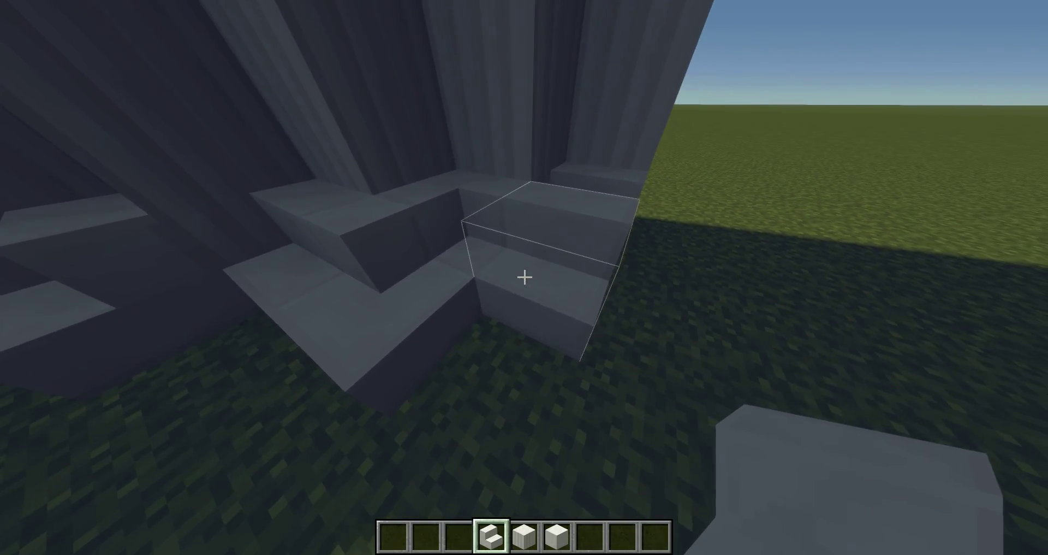
pyautogui.click(524, 277)
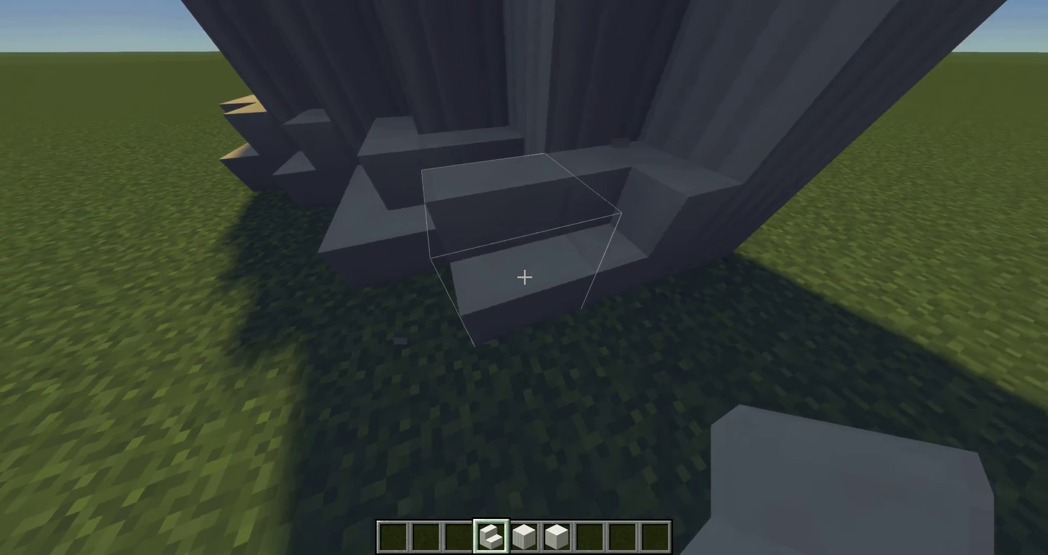
pyautogui.press('w')
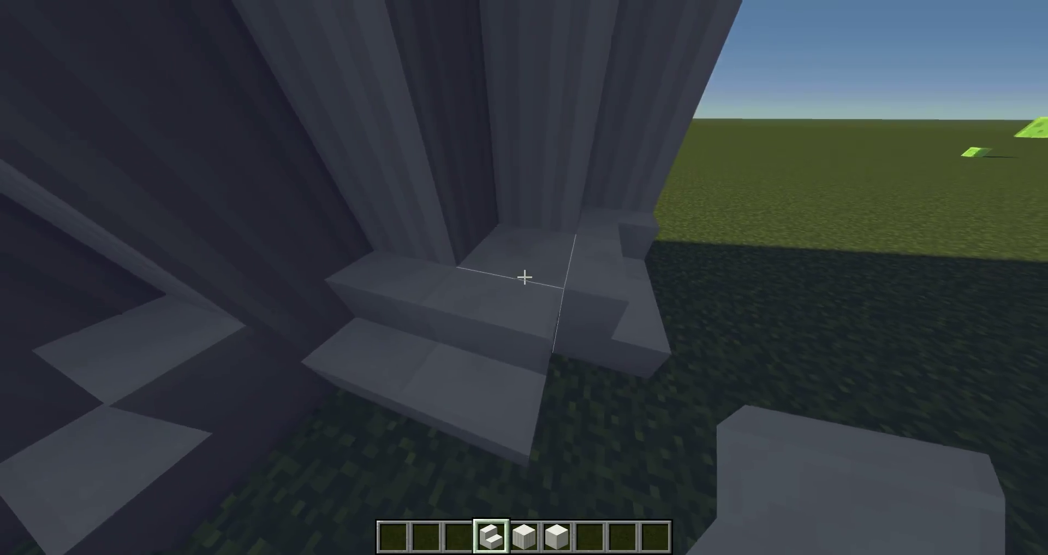
pyautogui.click(524, 277)
pyautogui.click(524, 277)
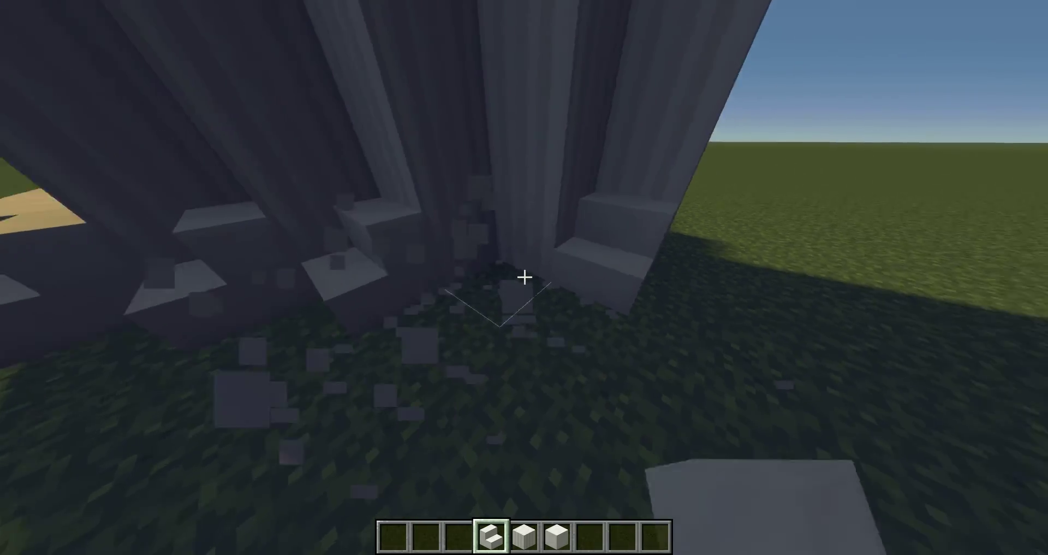
# Circle to the column's other side and clear a misplaced stair from its base.
pyautogui.press('d')
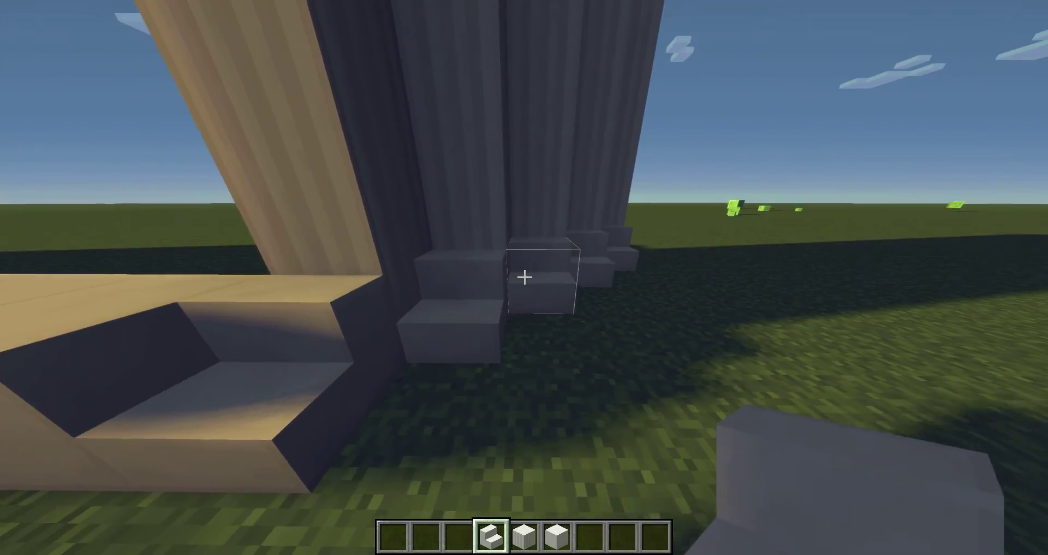
pyautogui.press('s')
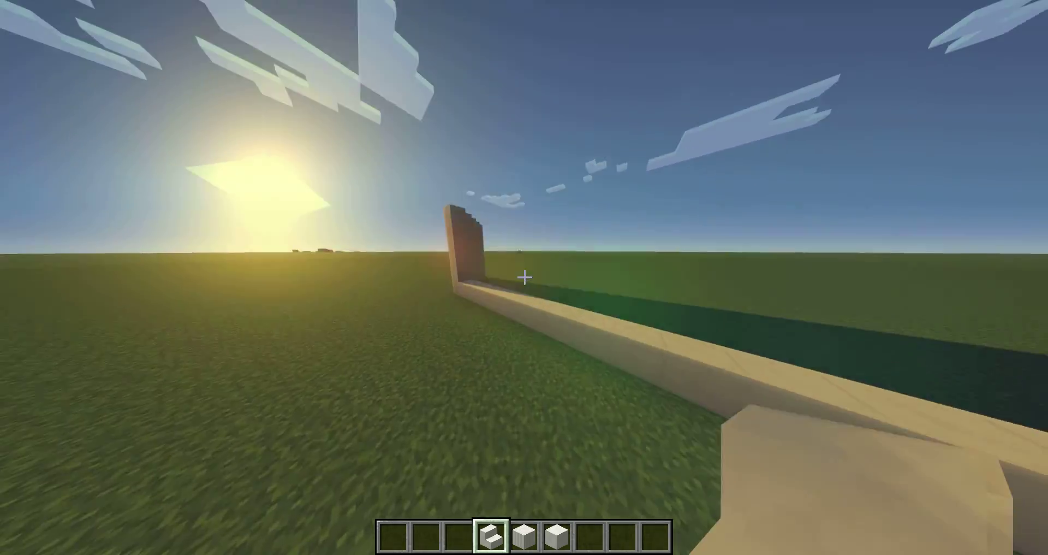
pyautogui.press('w')
pyautogui.press('w')
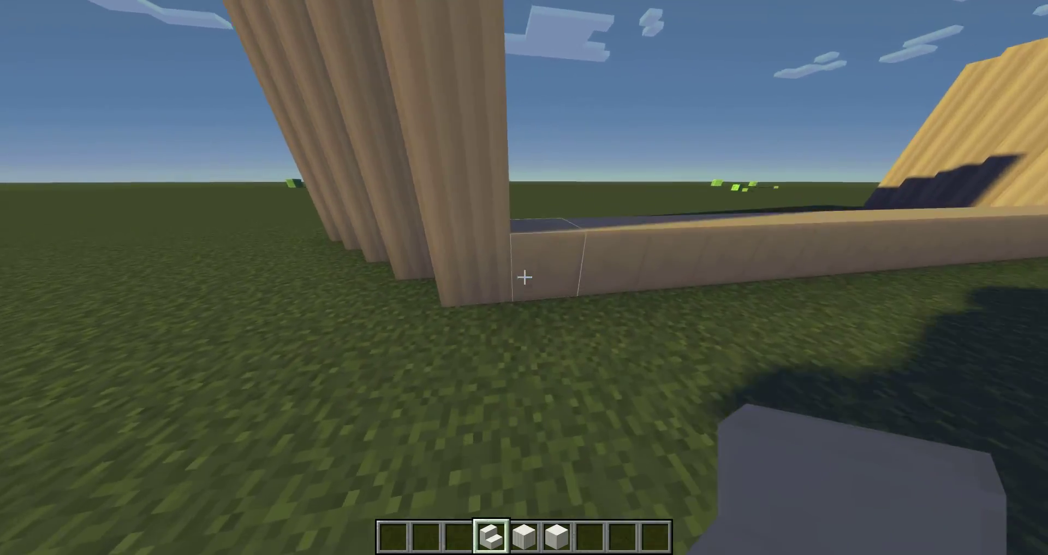
pyautogui.click(524, 278)
pyautogui.rightClick(524, 277)
pyautogui.click(524, 277)
pyautogui.scroll(-1, 524, 277)
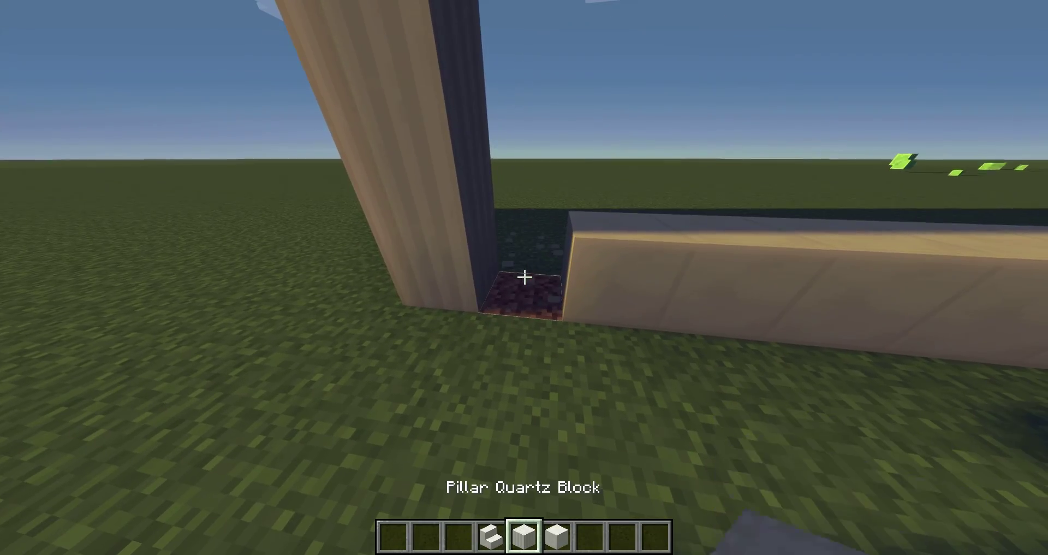
# Break stray stair blocks off the stepped columns.
pyautogui.press('s')
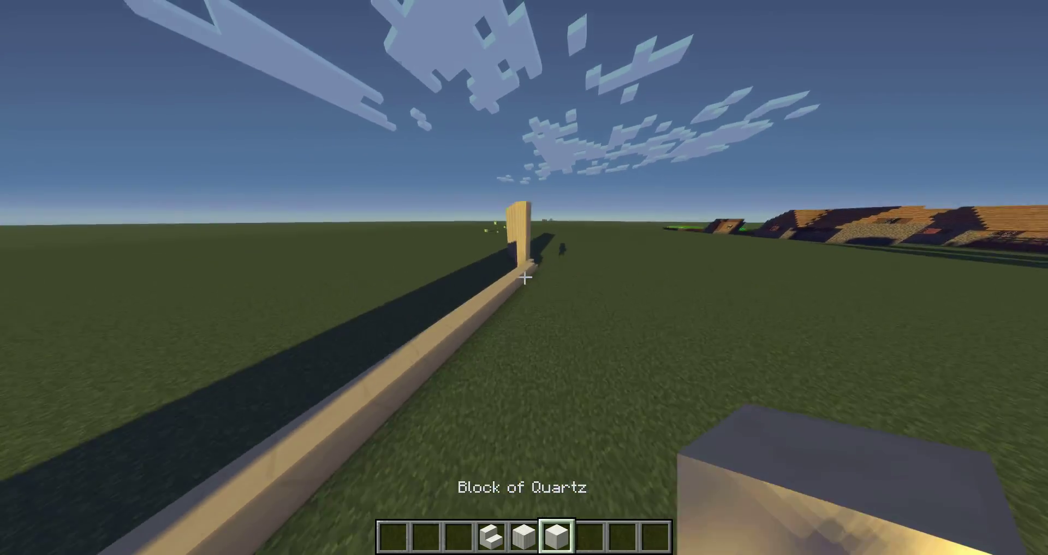
pyautogui.press('w')
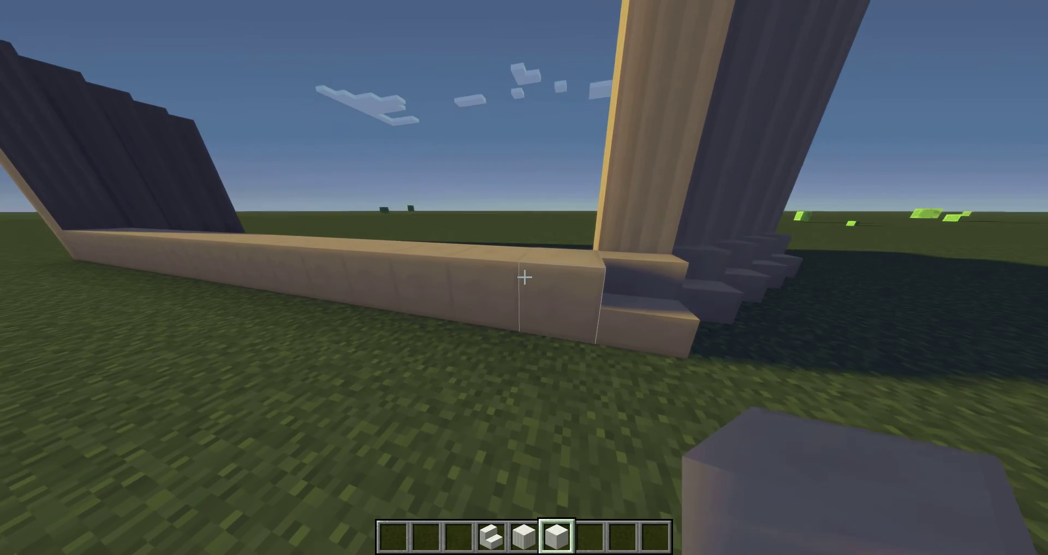
pyautogui.press('d')
pyautogui.press('d')
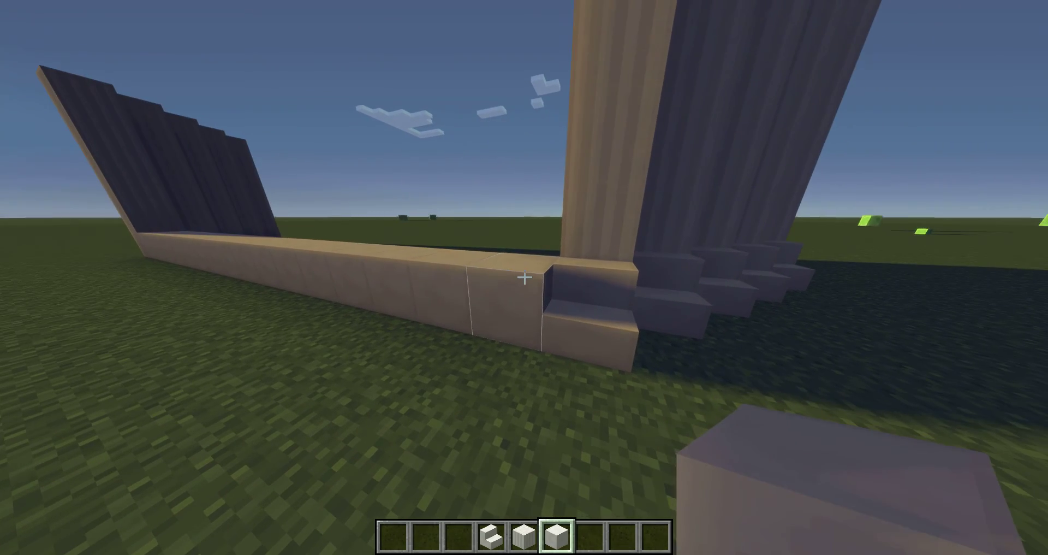
pyautogui.press('s')
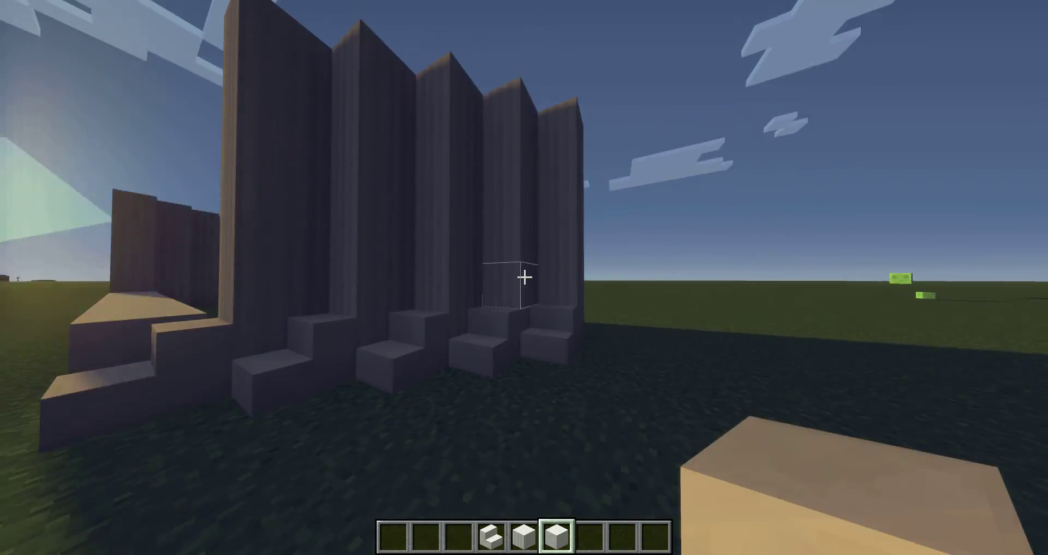
pyautogui.press('w')
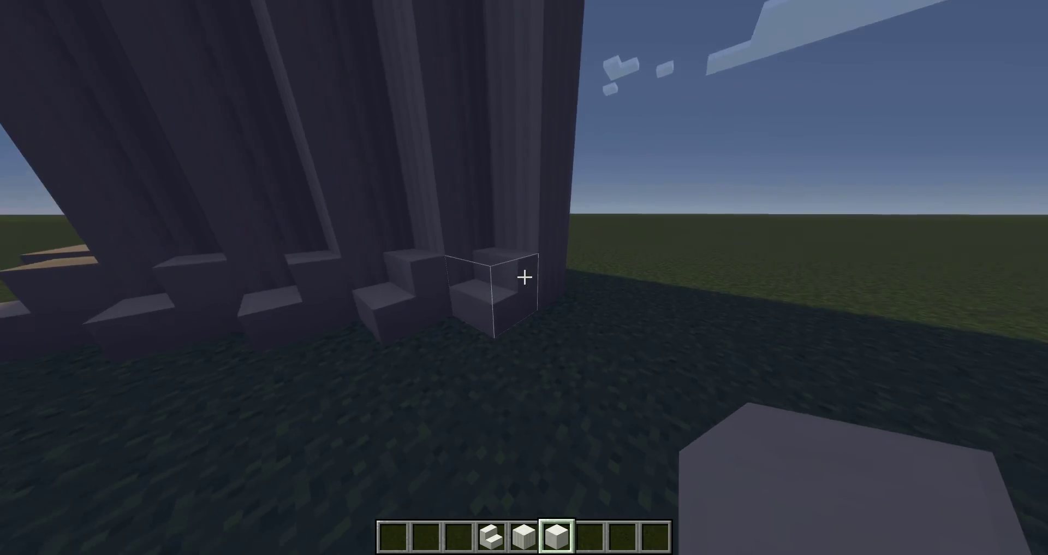
pyautogui.click(524, 277)
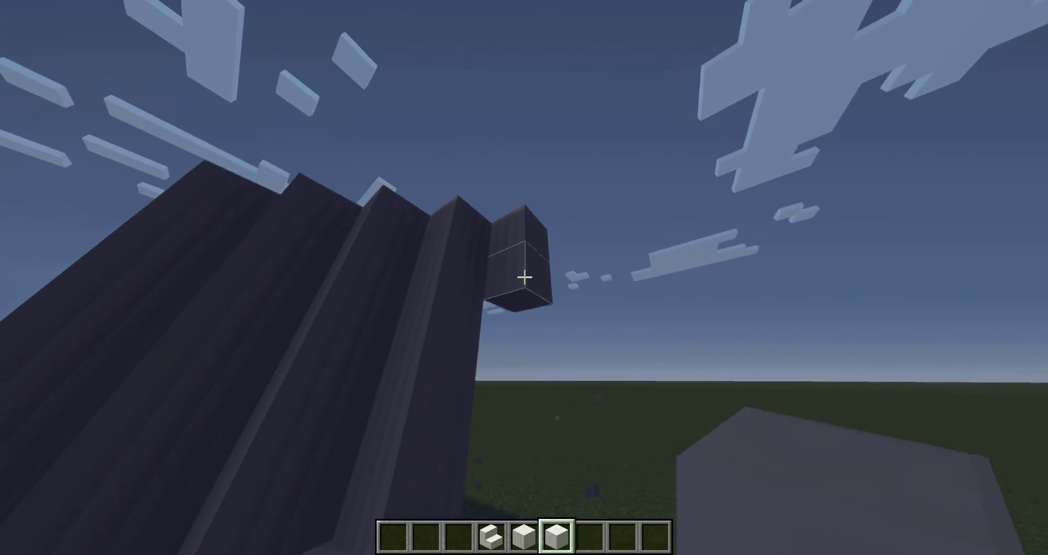
pyautogui.click(525, 277)
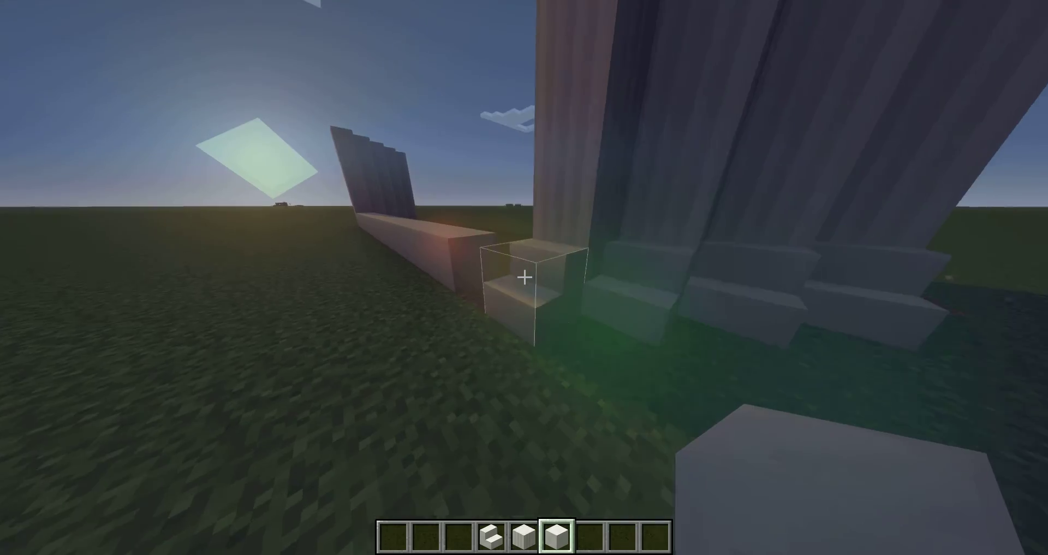
# Select Pillar Quartz Block, break the netherrack marker, and back off to view the gateway.
pyautogui.press('4')
pyautogui.press('5')
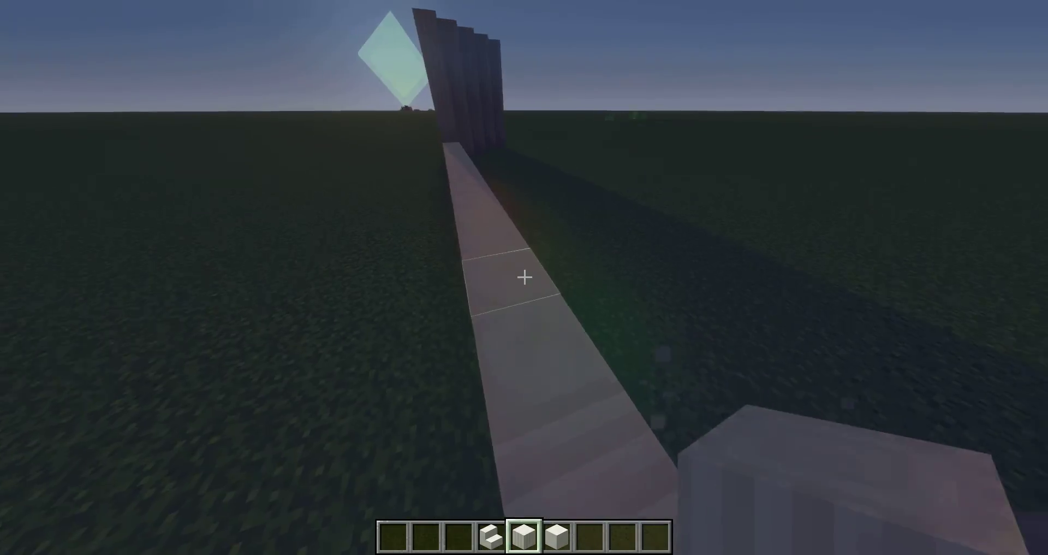
pyautogui.click(525, 277)
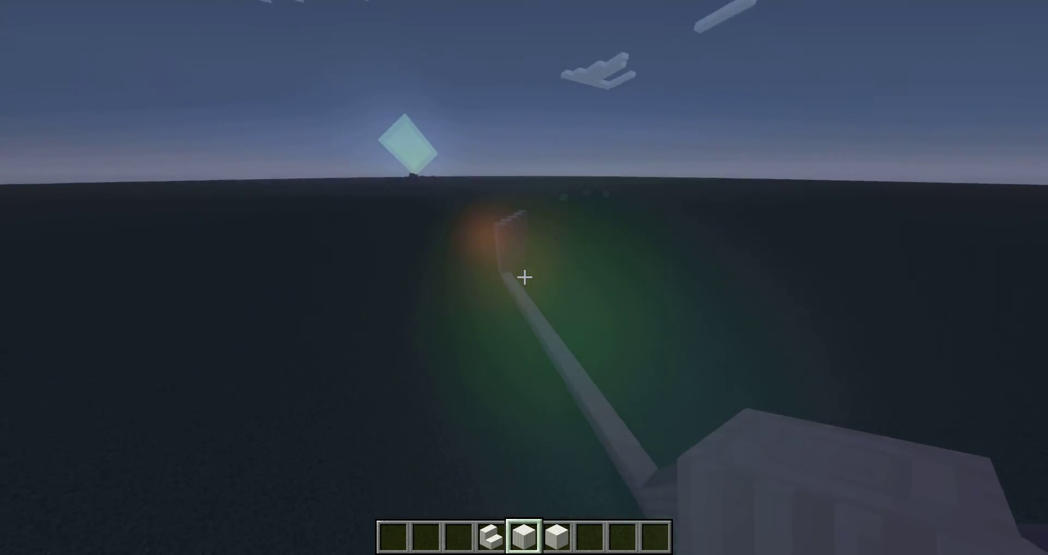
pyautogui.press('s')
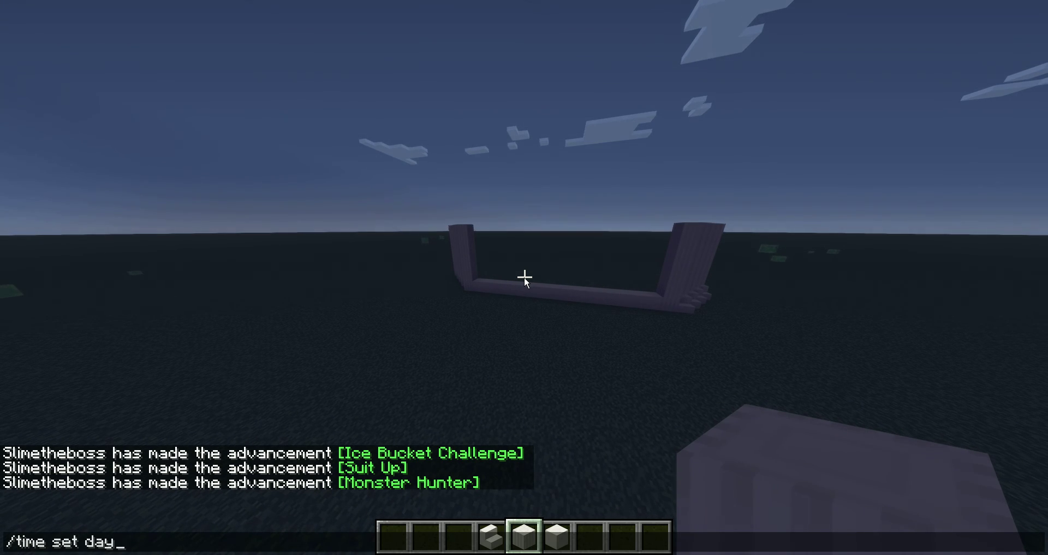
# Run /time set day, then walk around the U-shaped quartz frame to inspect it.
pyautogui.press('w')
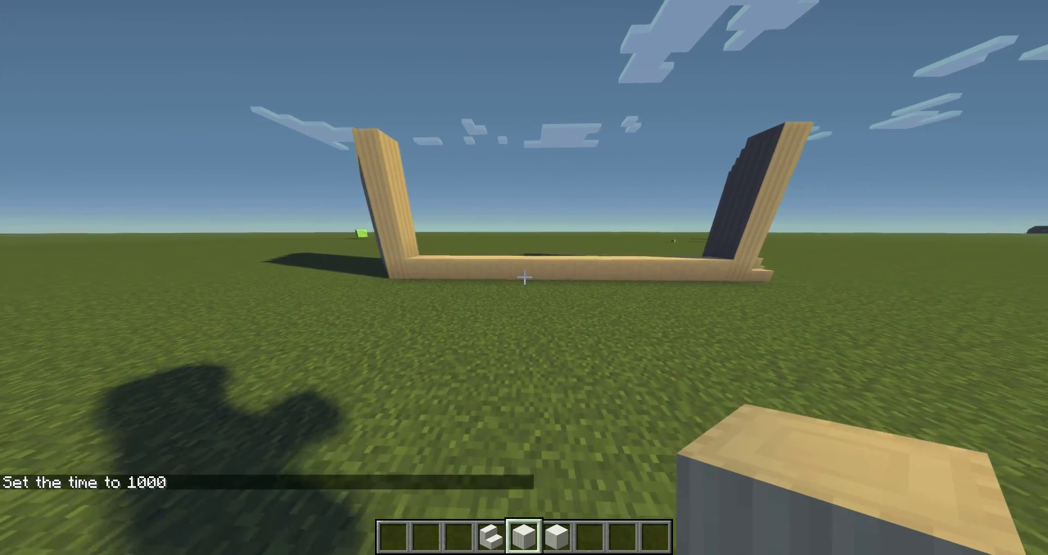
pyautogui.press('w')
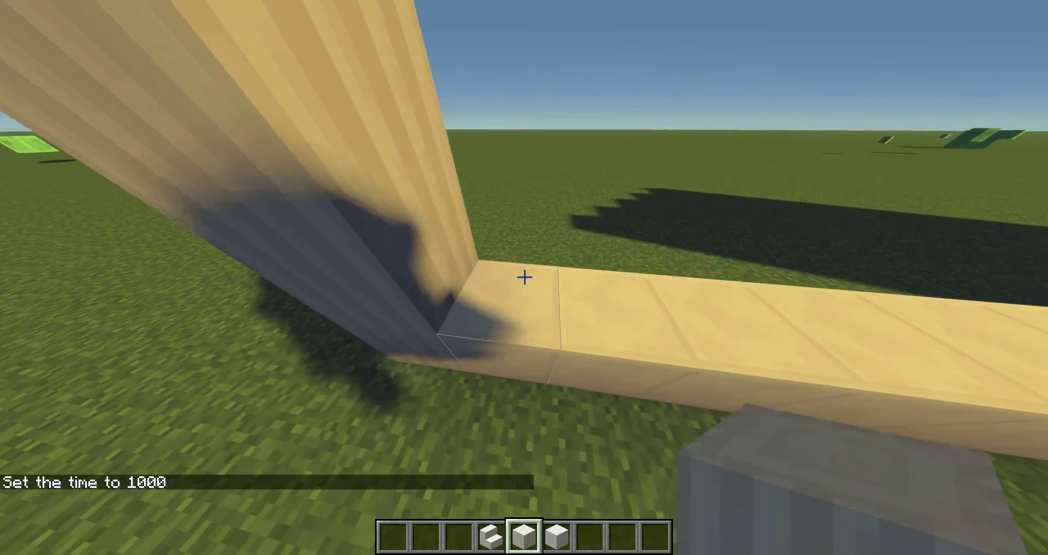
pyautogui.press('d')
pyautogui.press('d')
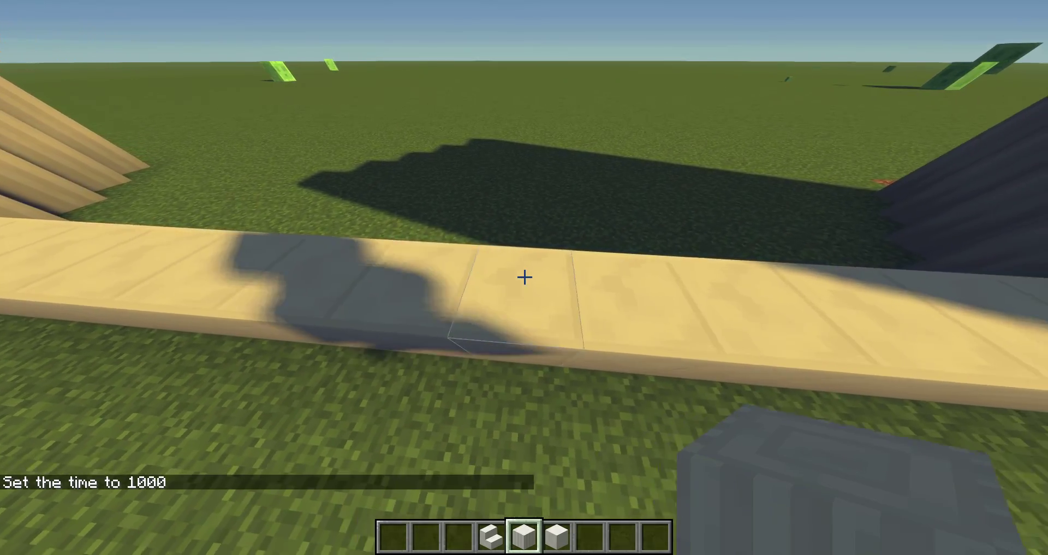
pyautogui.press('d')
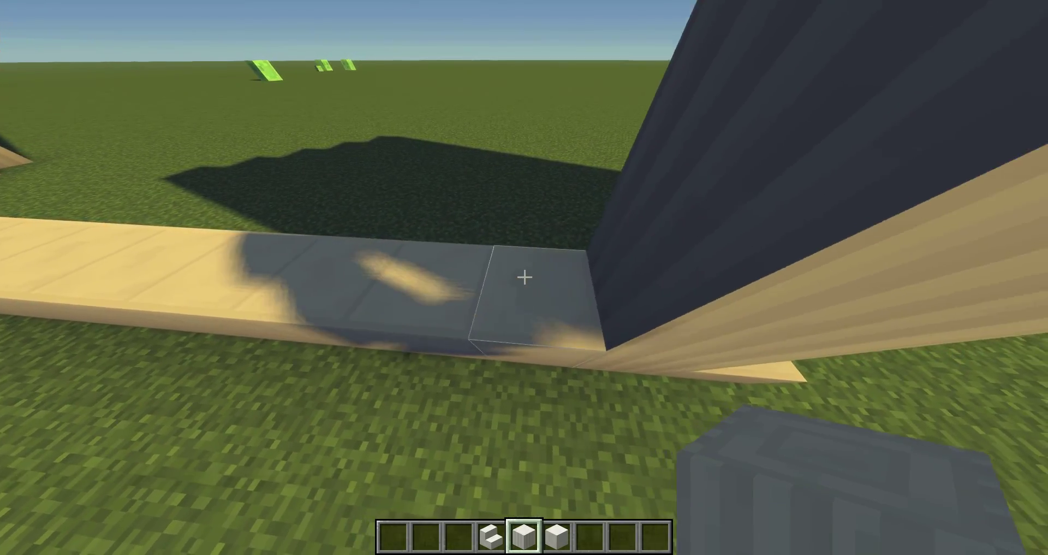
pyautogui.press('s')
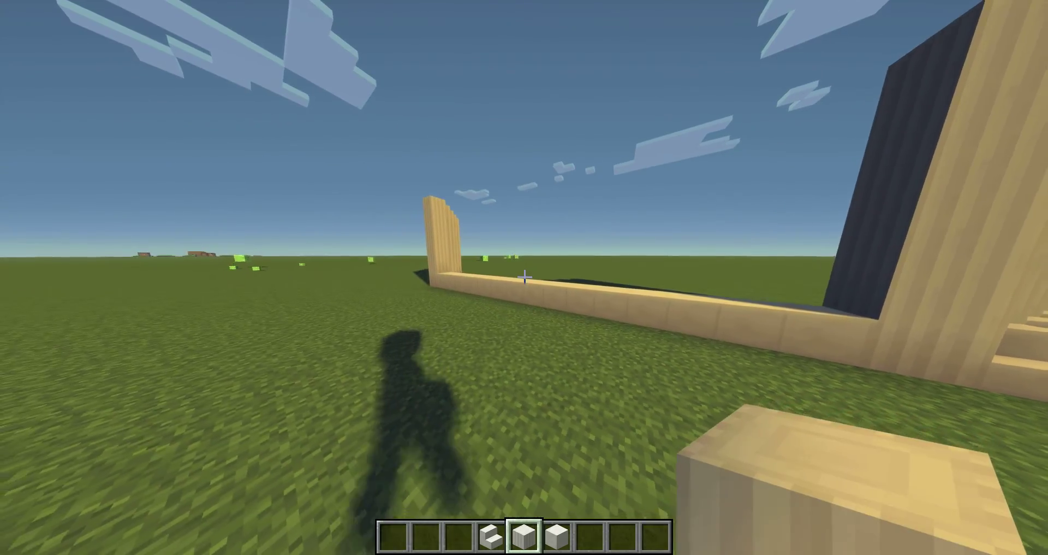
pyautogui.press('s')
pyautogui.press('s')
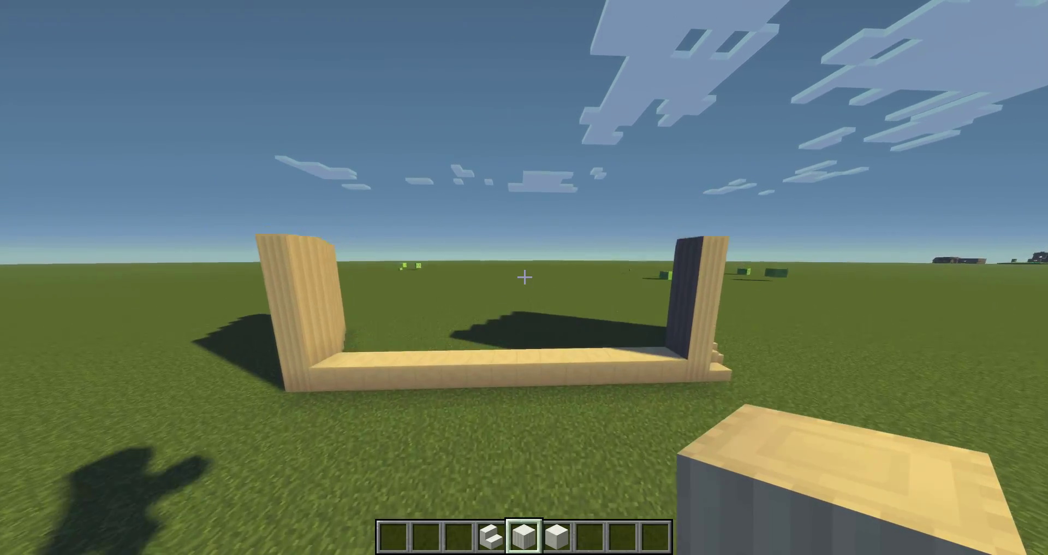
pyautogui.press('w')
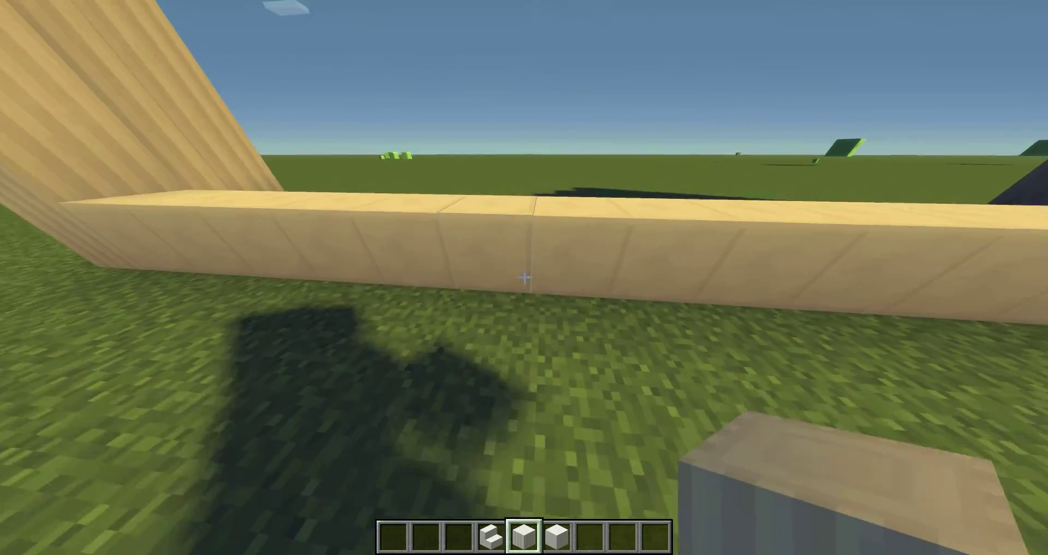
# Break blocks from the quartz row and the pillar at the wall corner.
pyautogui.click(524, 277)
pyautogui.click(524, 277)
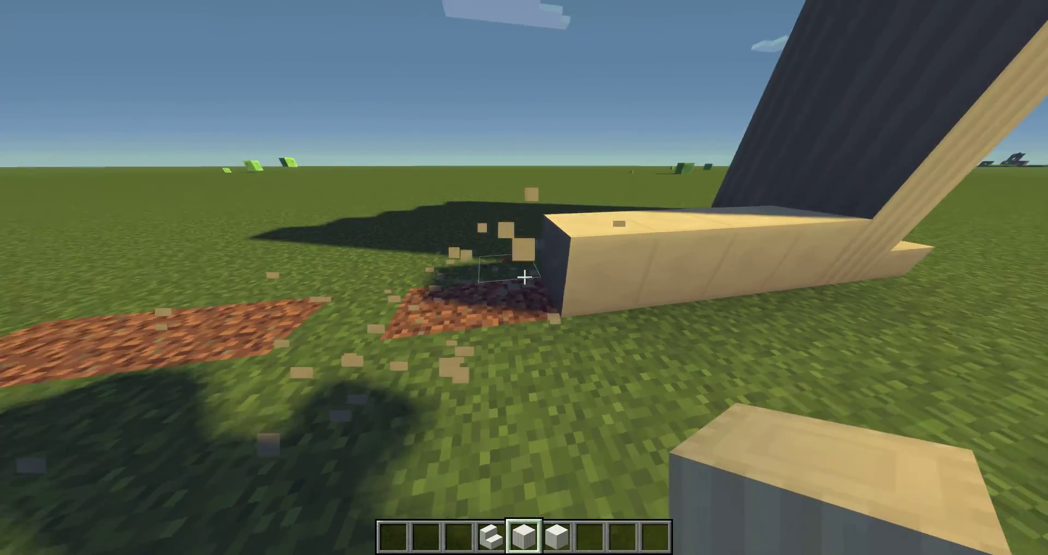
pyautogui.click(524, 277)
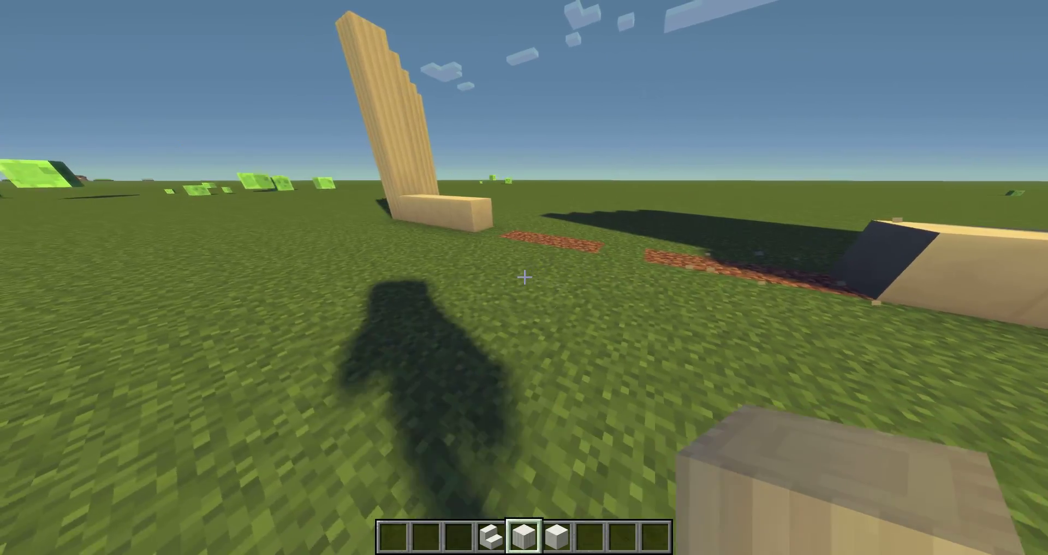
pyautogui.press('w')
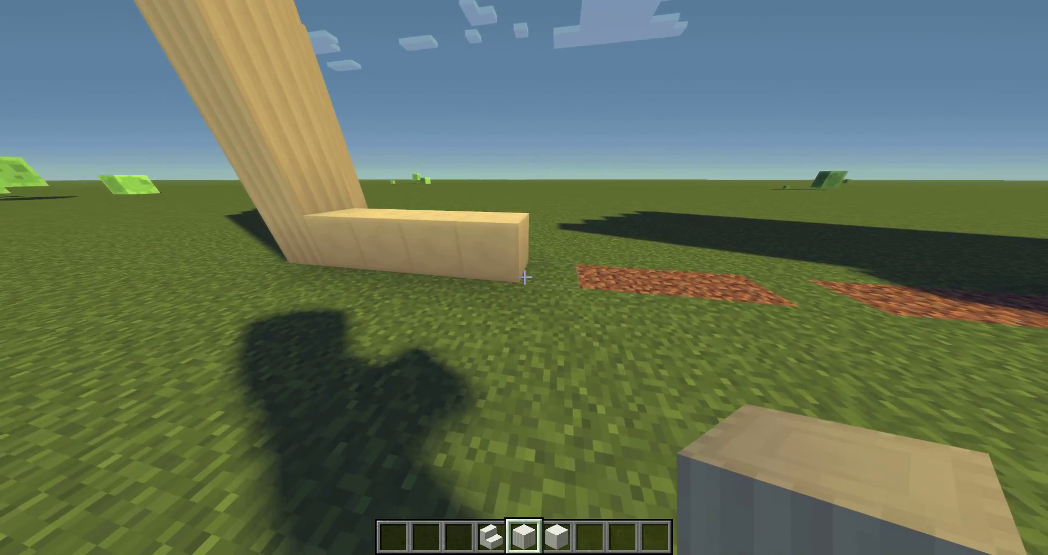
pyautogui.press('w')
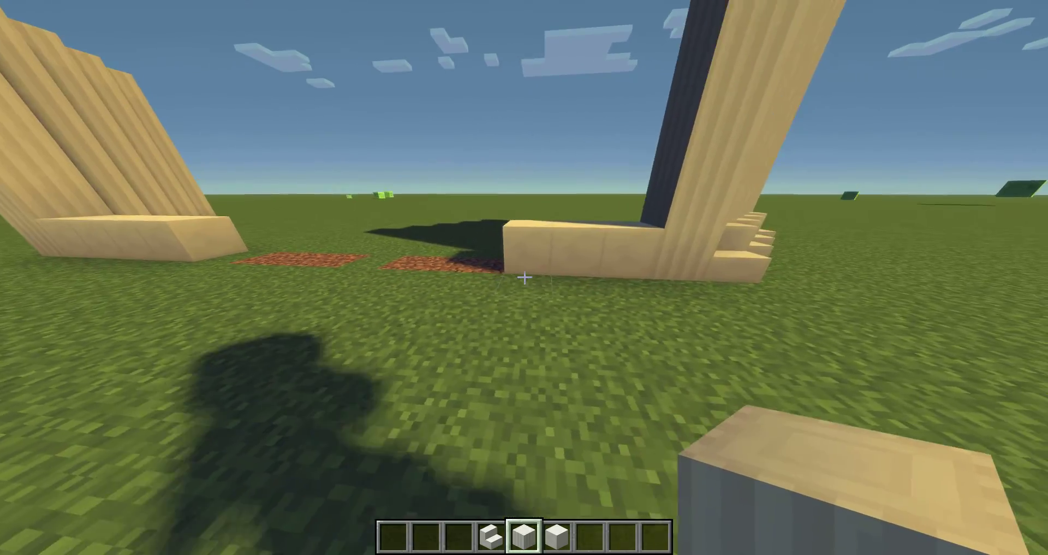
pyautogui.click(525, 278)
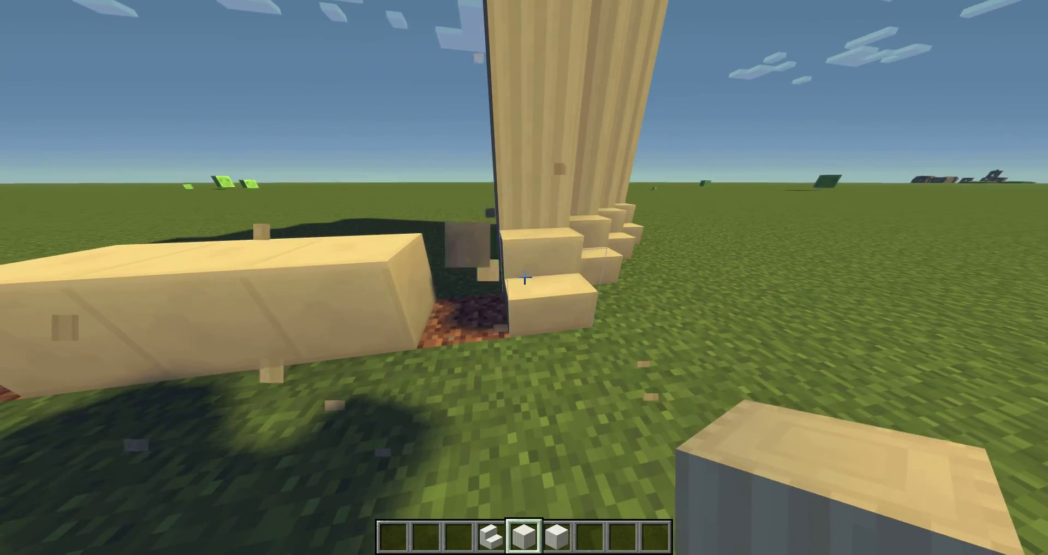
pyautogui.click(524, 278)
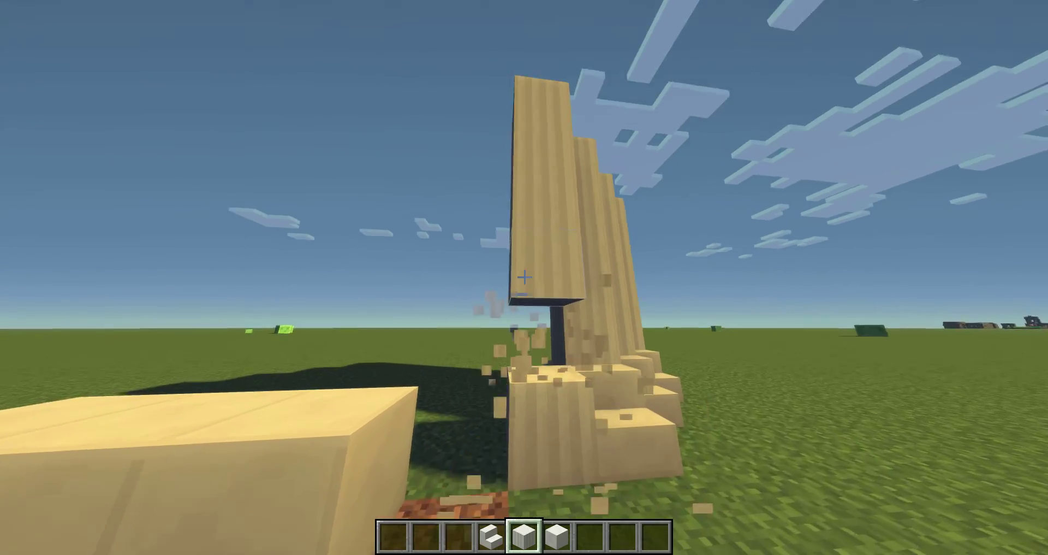
pyautogui.click(524, 278)
pyautogui.click(524, 278)
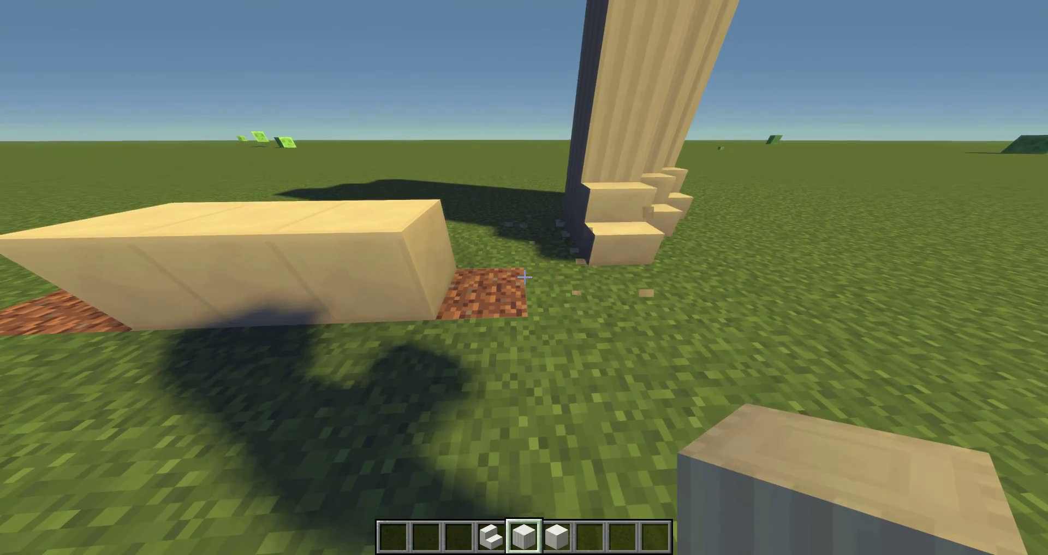
pyautogui.scroll(-1, 525, 277)
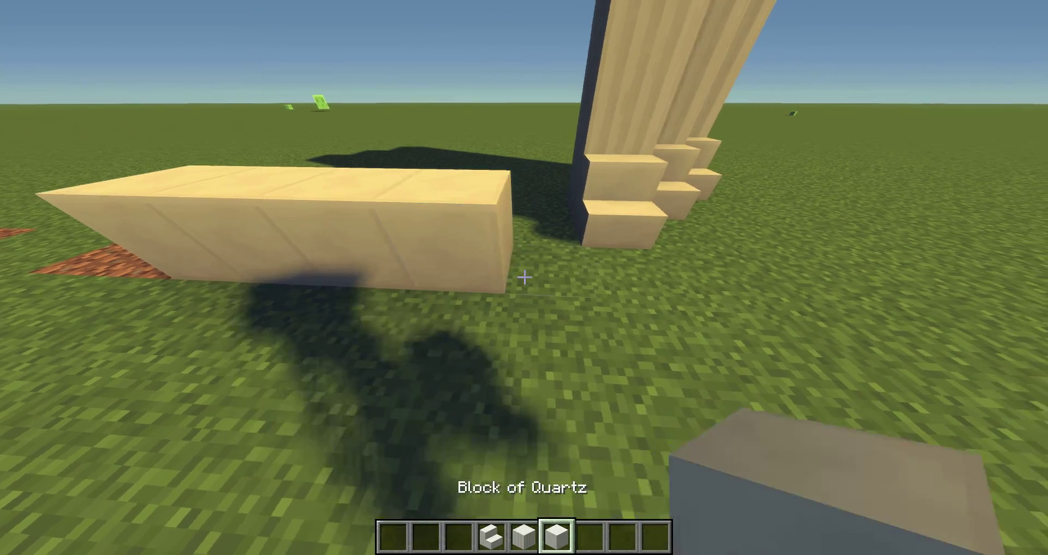
pyautogui.scroll(1, 525, 278)
pyautogui.scroll(-1, 524, 278)
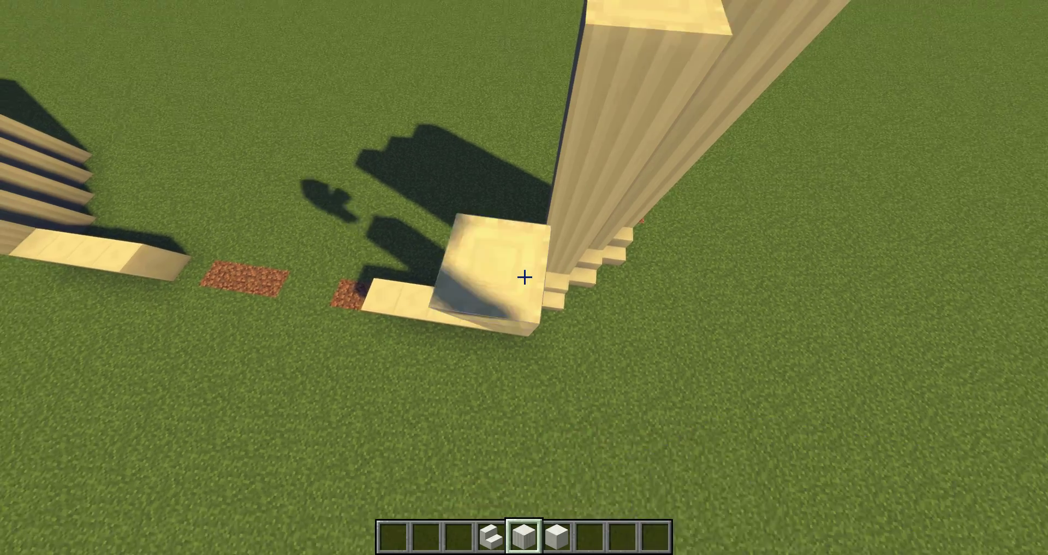
# Place a corner quartz block and clear blocks around and above the pillar base.
pyautogui.rightClick(524, 277)
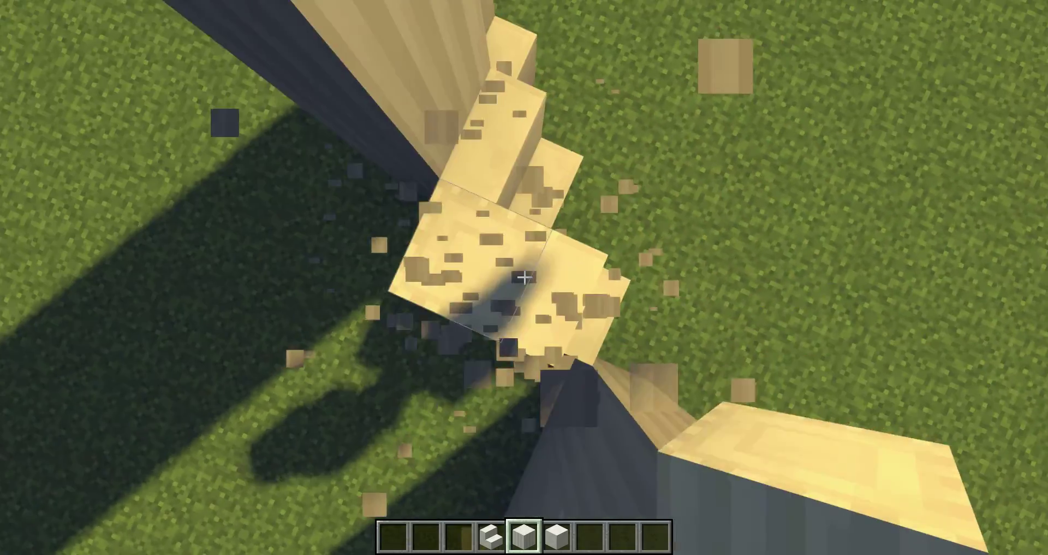
pyautogui.click(524, 277)
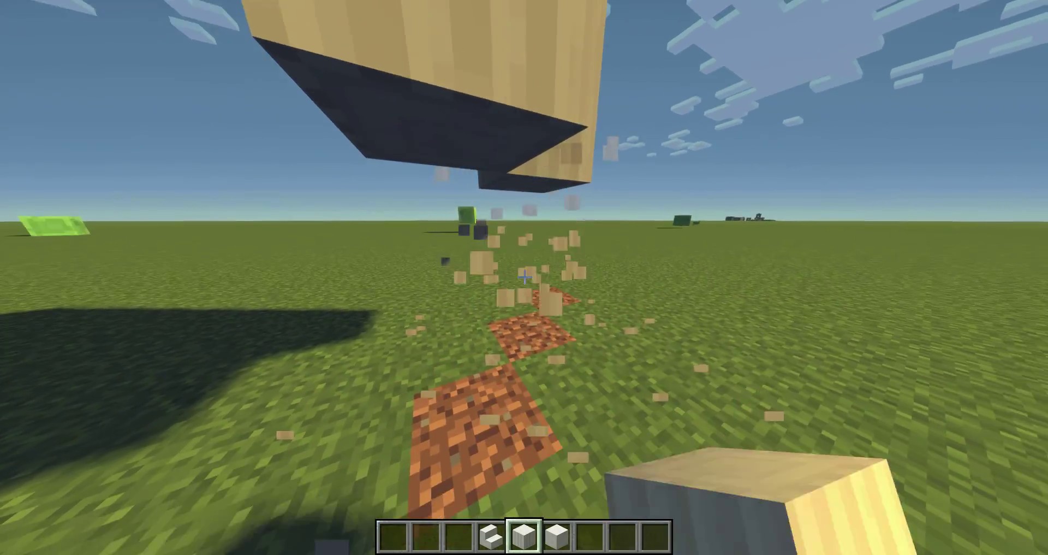
pyautogui.click(524, 278)
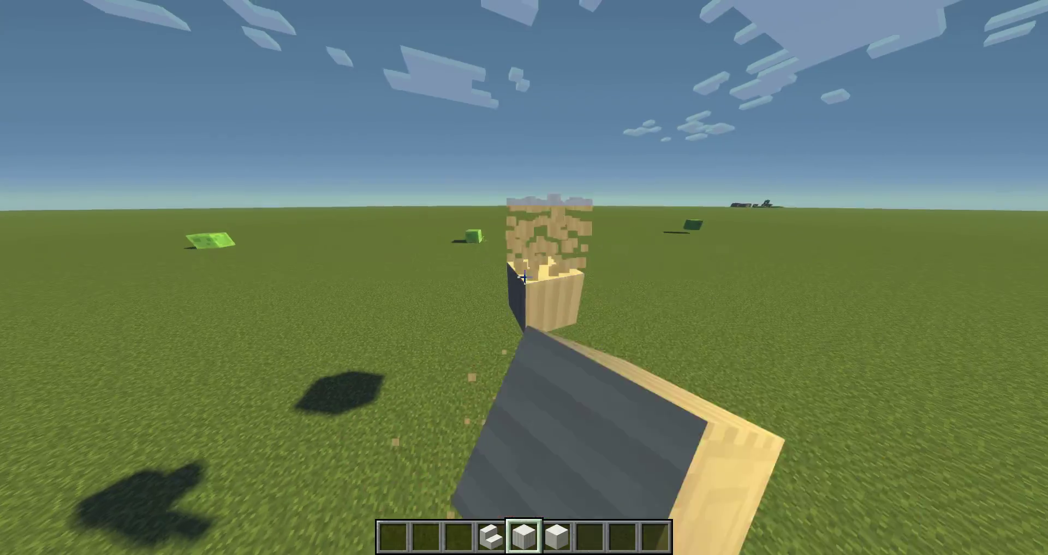
pyautogui.click(524, 277)
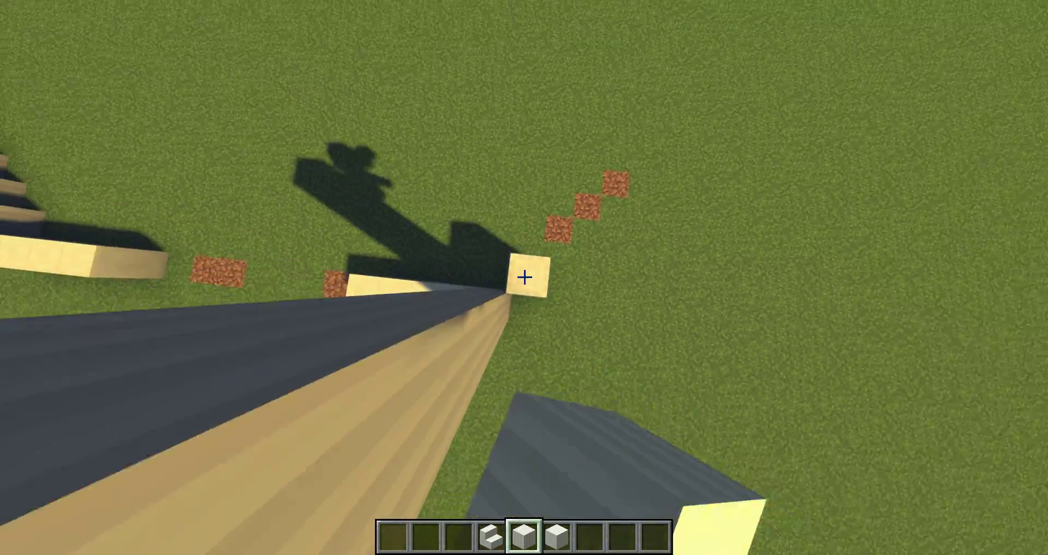
# Remove the tall quartz pillars and raise a stepped quartz column from the redstone marker.
pyautogui.click(524, 278)
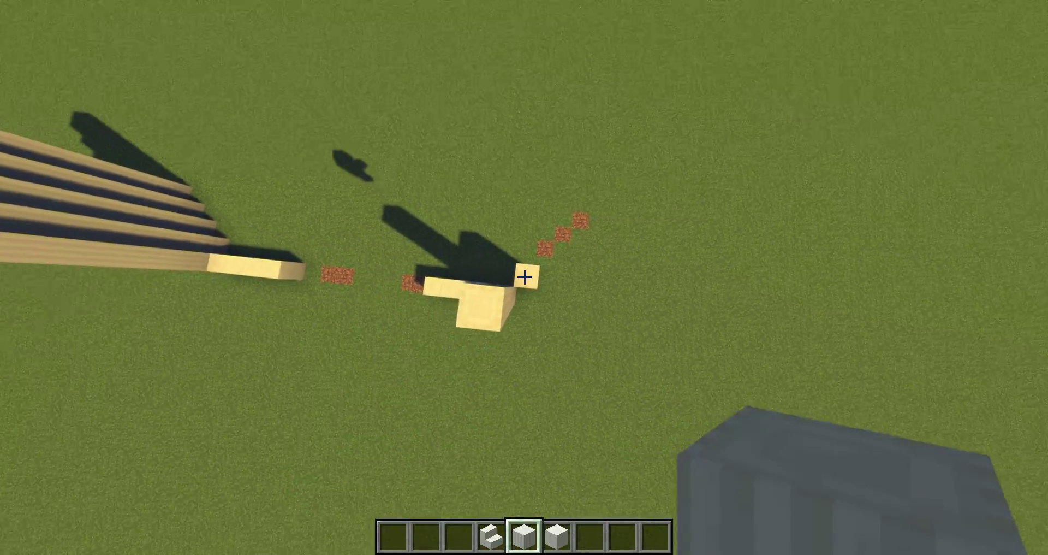
pyautogui.click(524, 277)
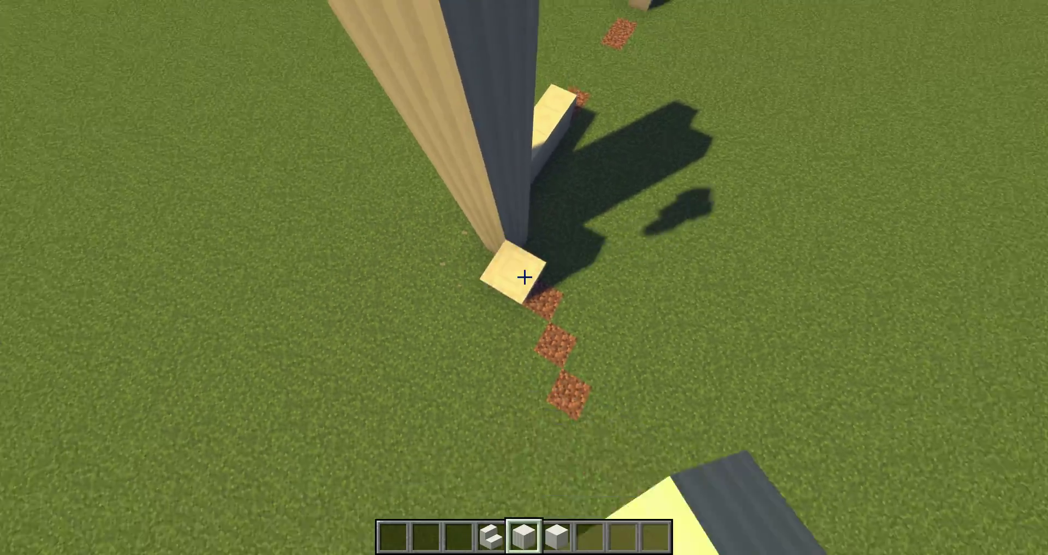
pyautogui.click(524, 277)
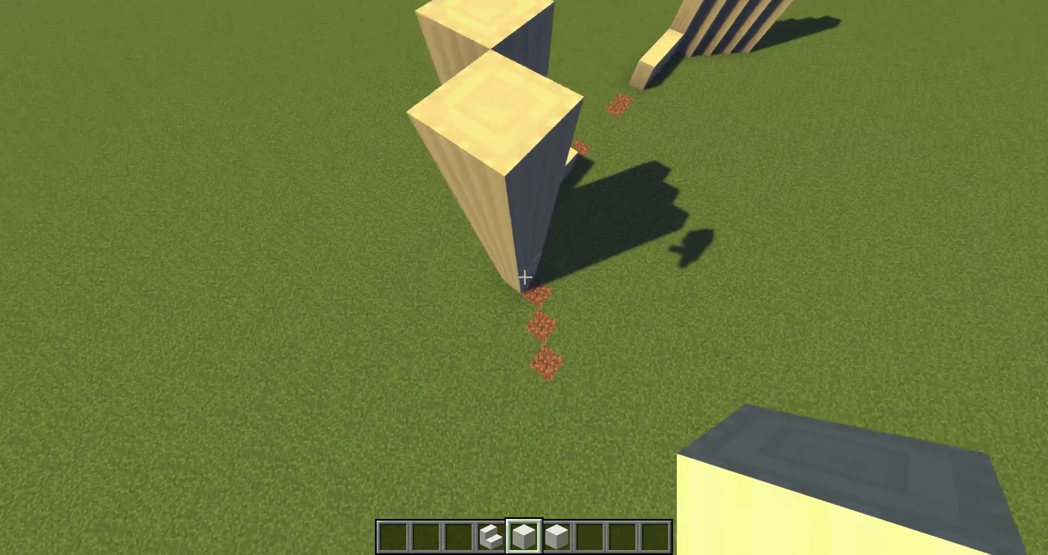
pyautogui.rightClick(525, 277)
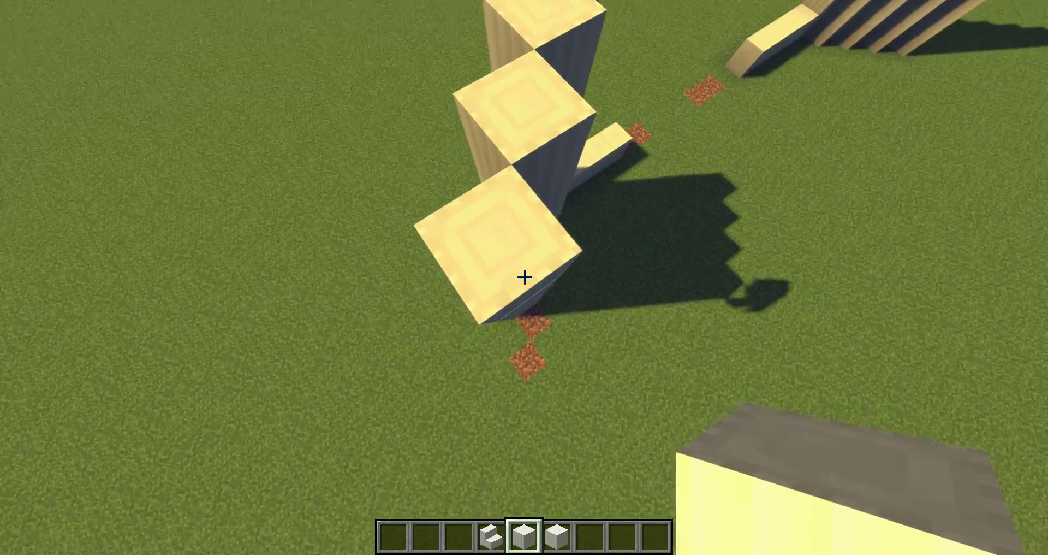
pyautogui.rightClick(524, 277)
pyautogui.rightClick(524, 277)
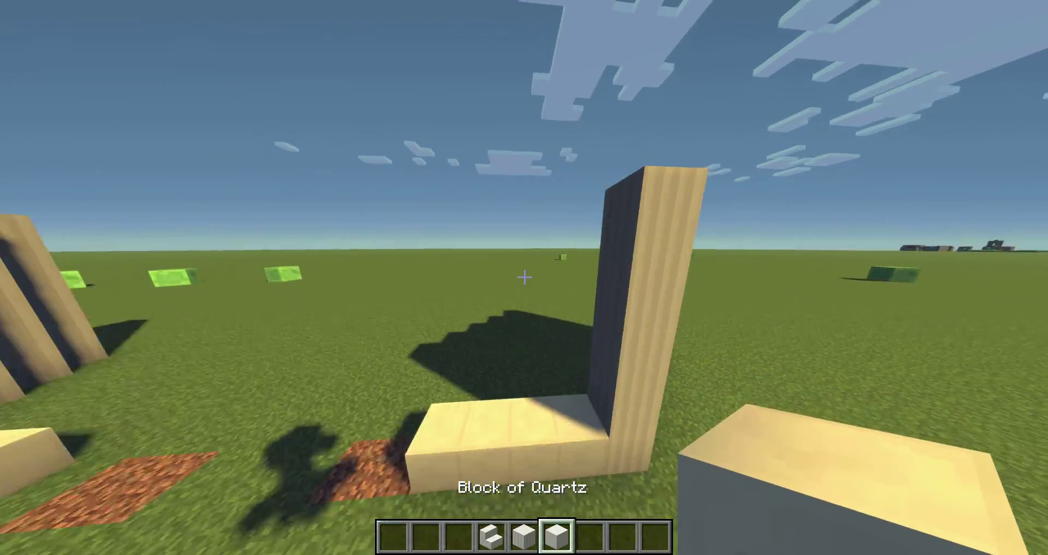
# Fly back and forth between the two quartz structures, then bring up the creative inventory.
pyautogui.press('s')
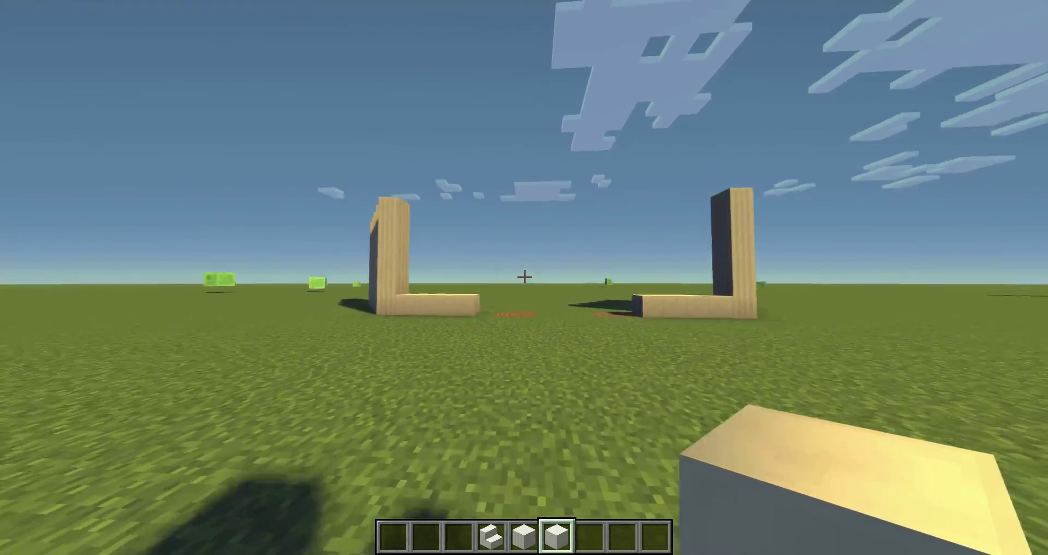
pyautogui.press('w')
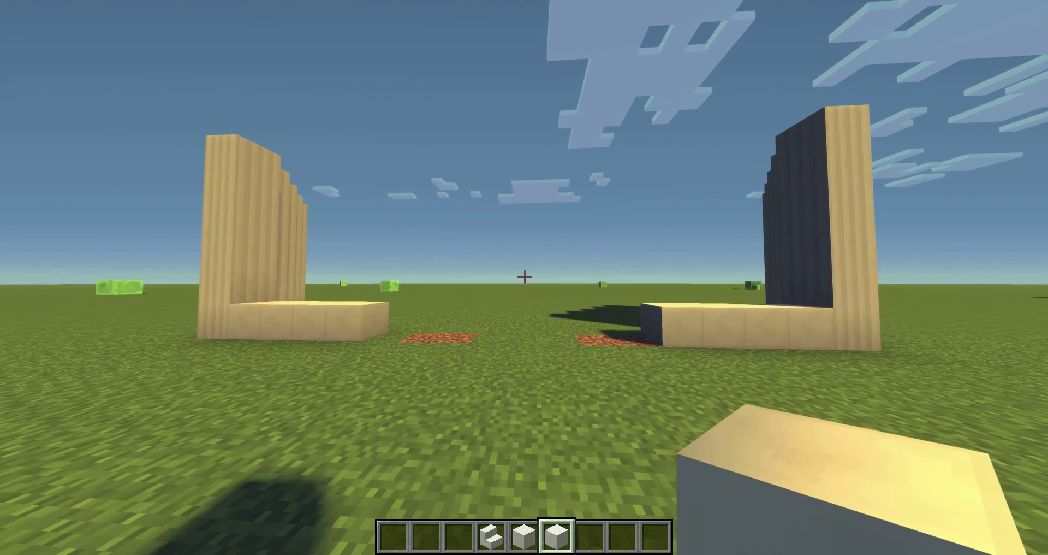
pyautogui.press('e')
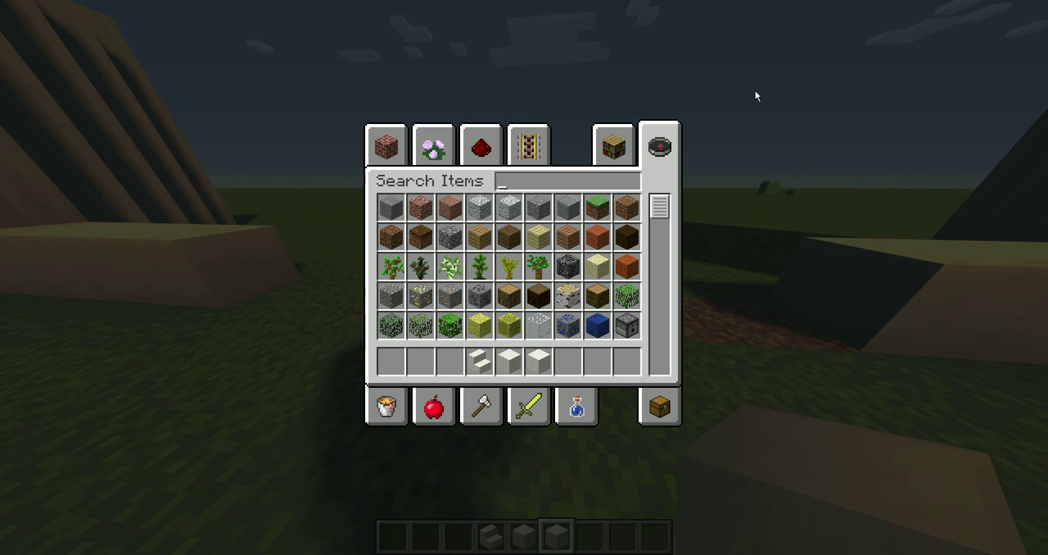
pyautogui.write('iron')
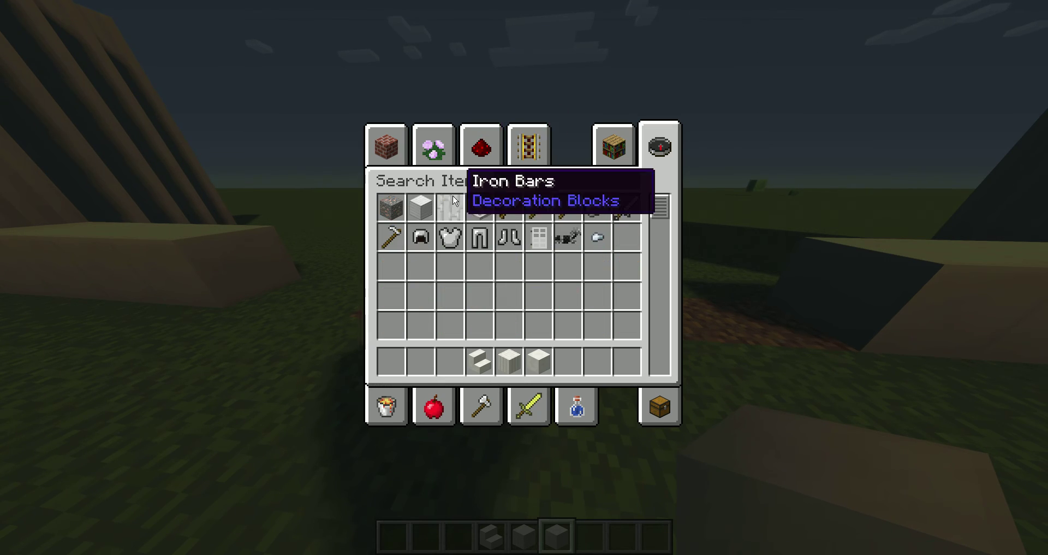
# Take Iron Bars into the hotbar and lay a row of bars across the gateway.
pyautogui.click(574, 360)
pyautogui.press('e')
pyautogui.press('7')
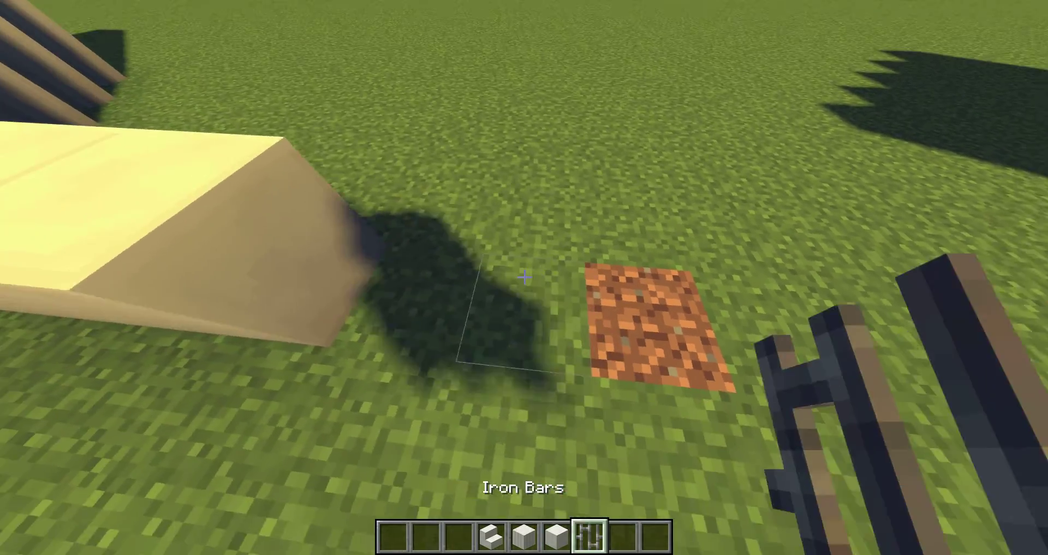
pyautogui.rightClick(524, 277)
pyautogui.rightClick(524, 278)
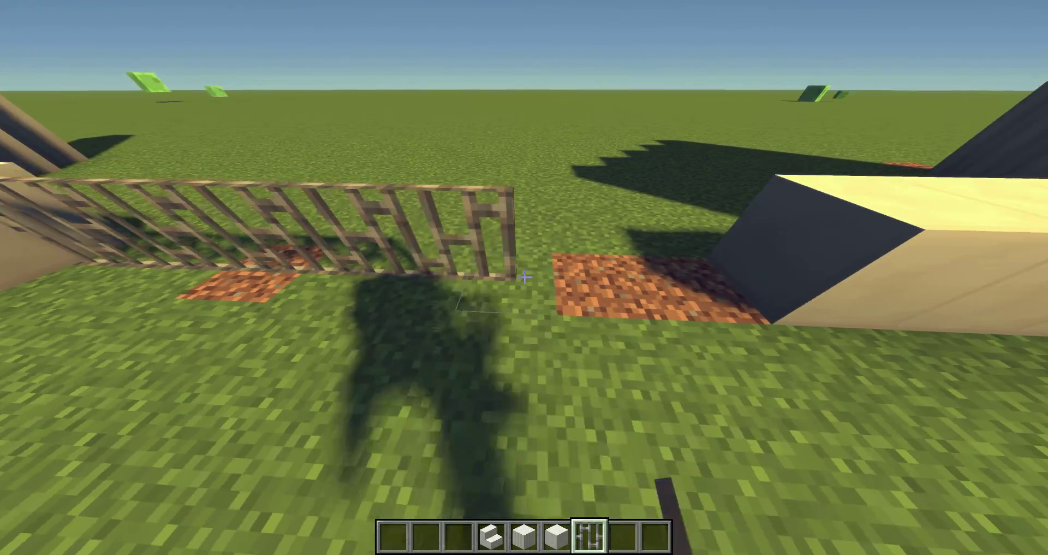
# Add a raised iron-bar panel above the row's end, then break it away.
pyautogui.press('w')
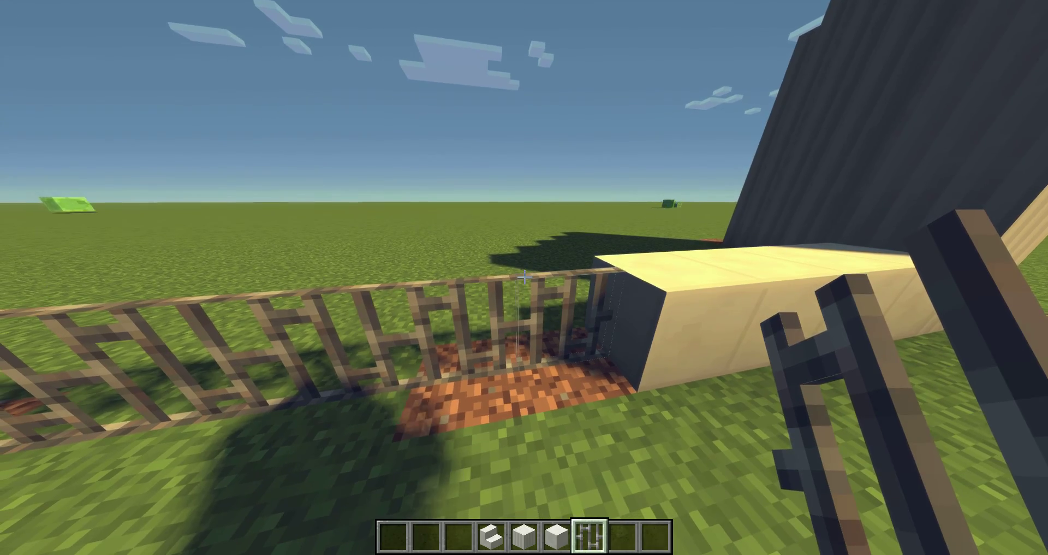
pyautogui.rightClick(524, 277)
pyautogui.rightClick(524, 278)
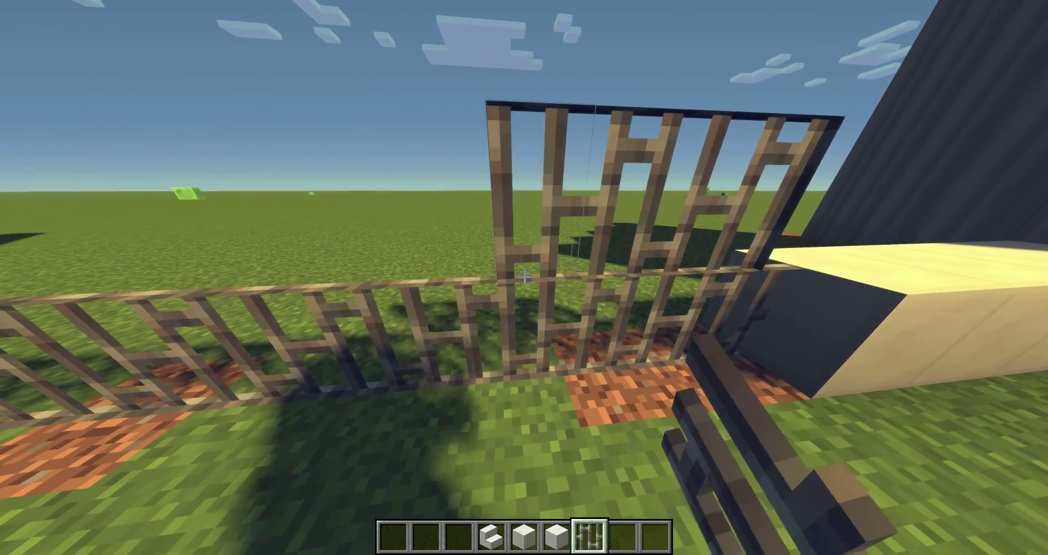
pyautogui.press('s')
pyautogui.press('w')
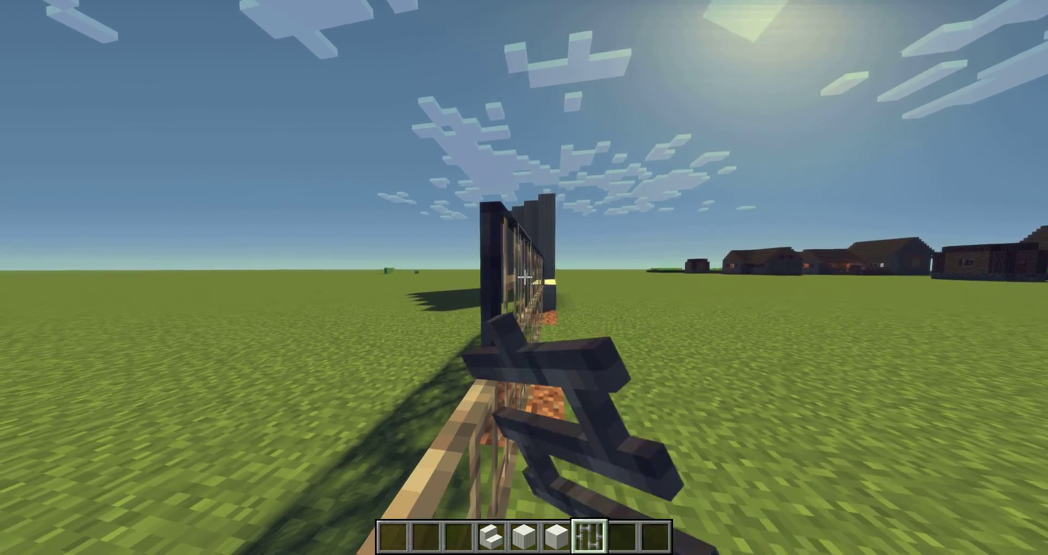
pyautogui.click(524, 277)
pyautogui.press('s')
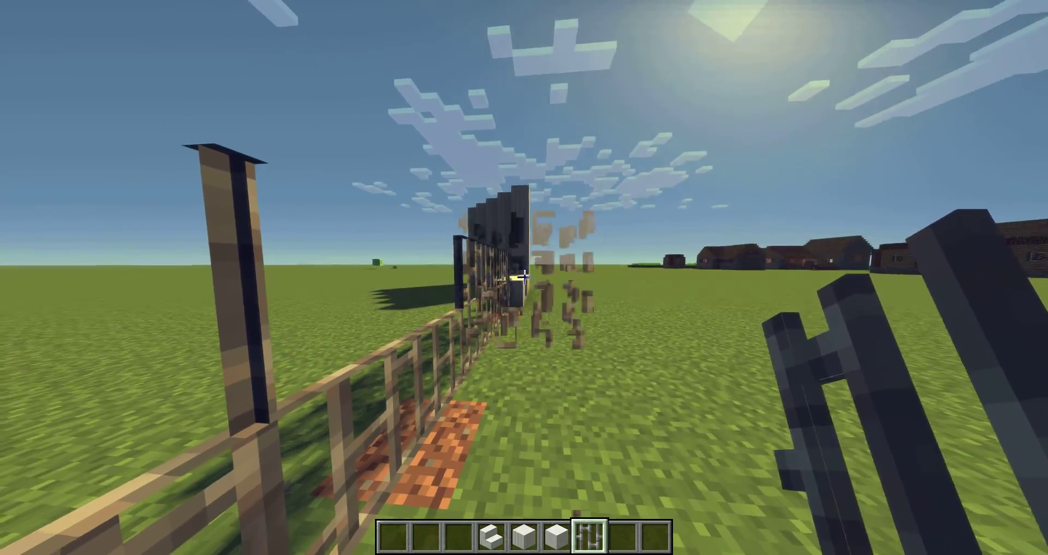
# Fly along the fence and over the quartz row to the tall wall at its end.
pyautogui.press('w')
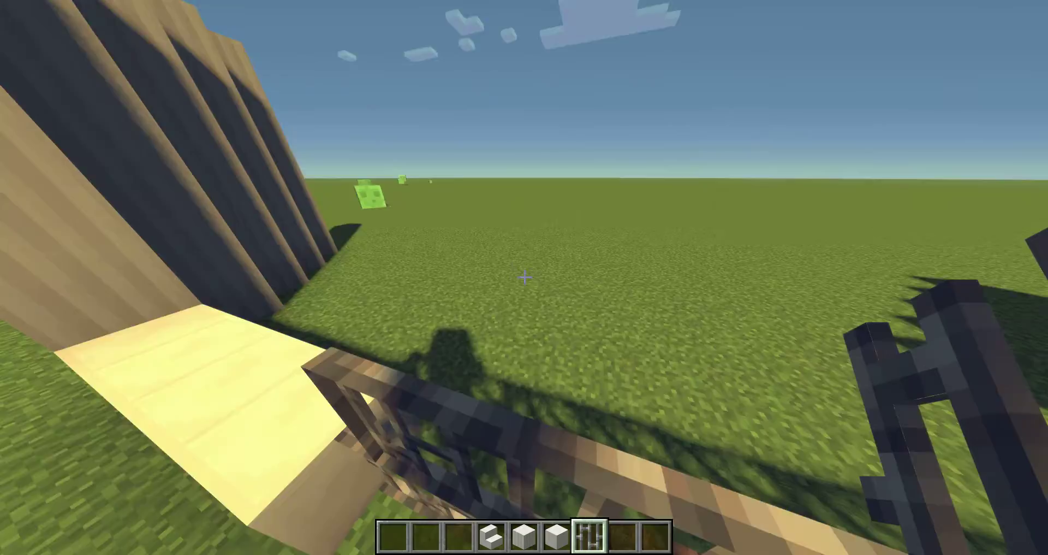
pyautogui.scroll(1, 524, 277)
pyautogui.press('a')
pyautogui.press('space')
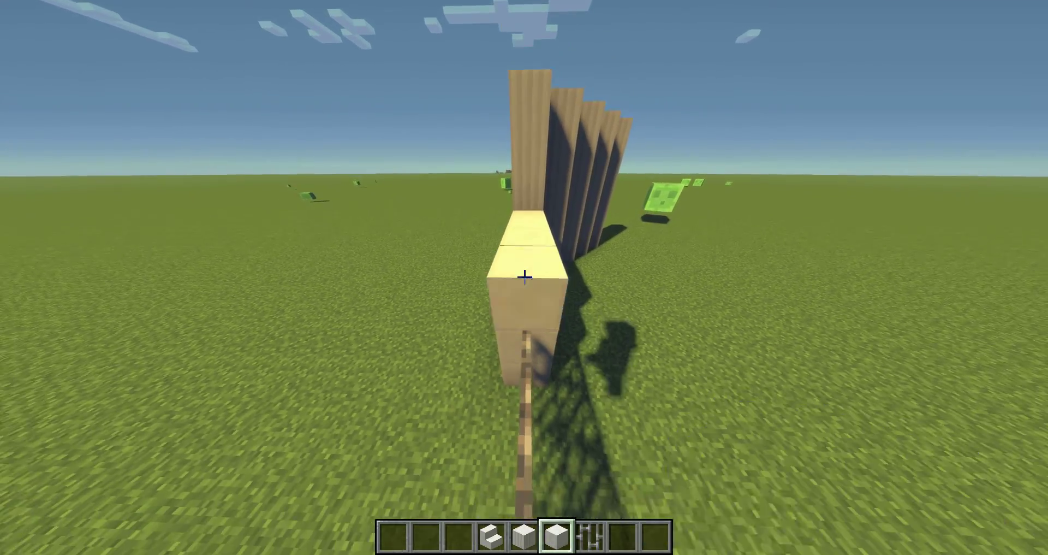
pyautogui.press('shift')
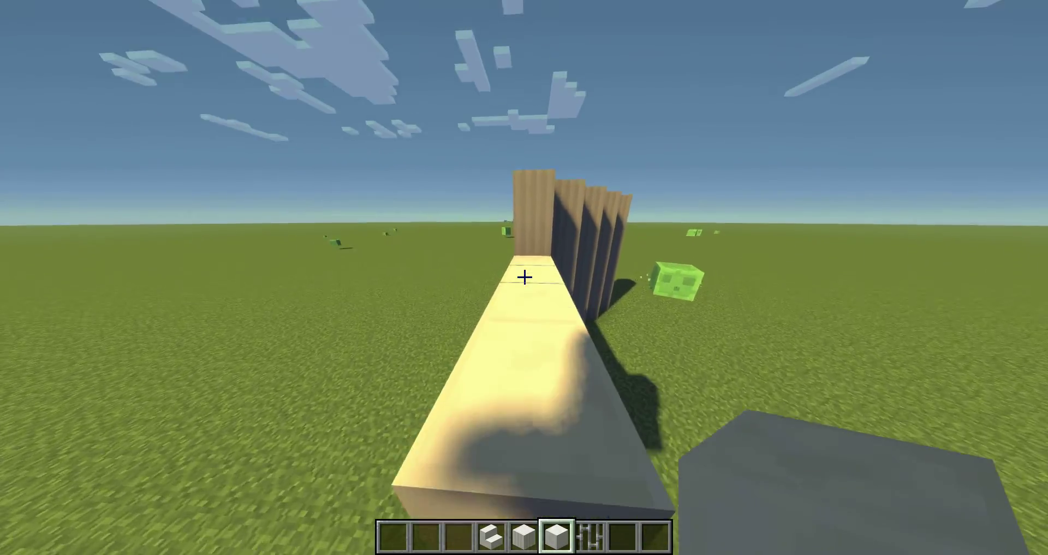
pyautogui.press('space')
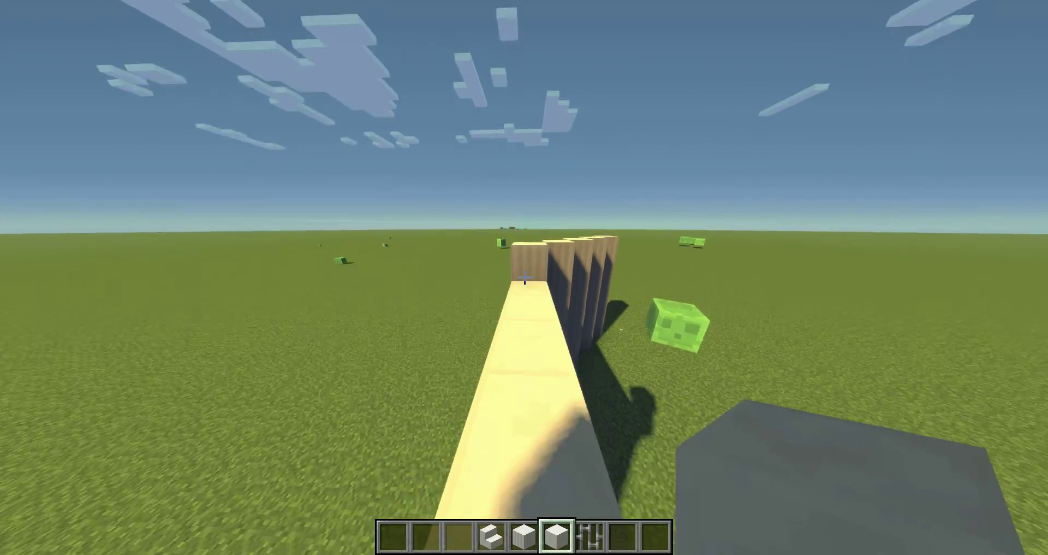
pyautogui.press('w')
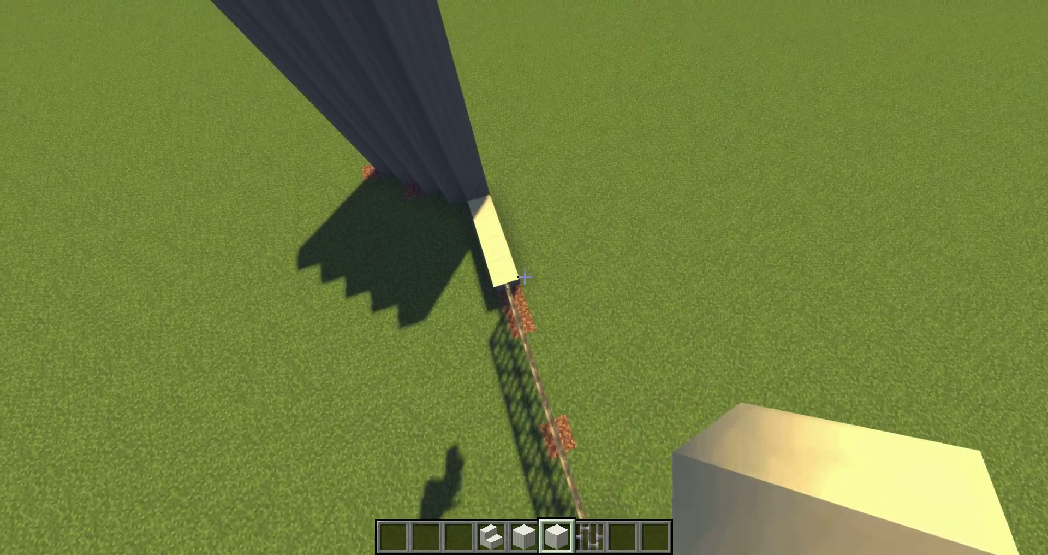
# Stack a quartz block column at the end of the long quartz row.
pyautogui.rightClick(524, 277)
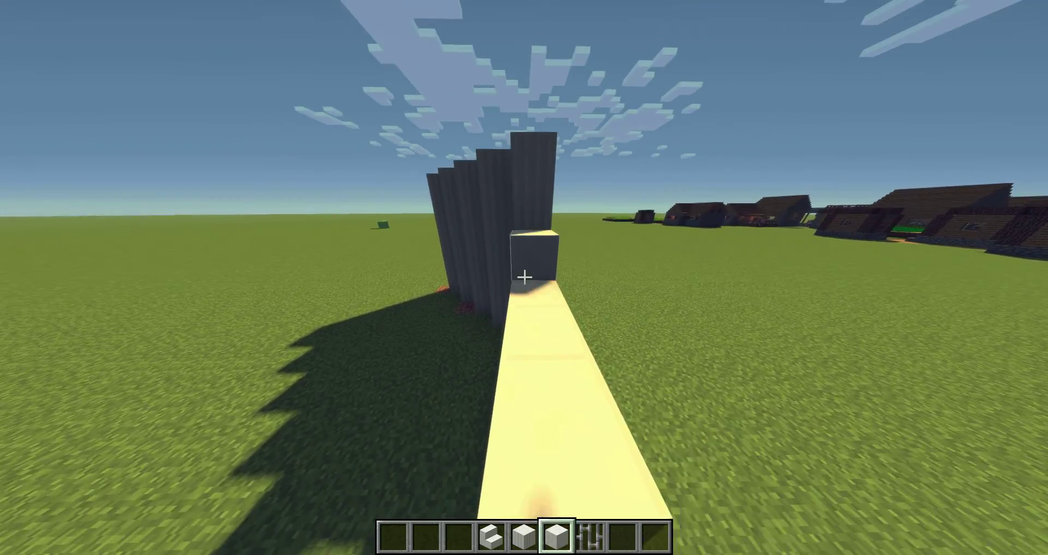
pyautogui.rightClick(524, 277)
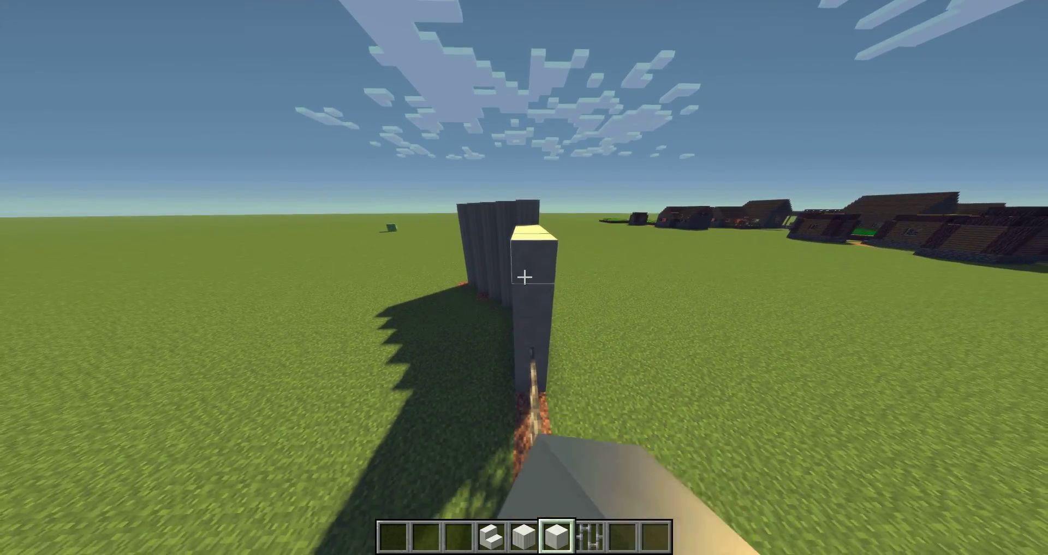
pyautogui.rightClick(524, 277)
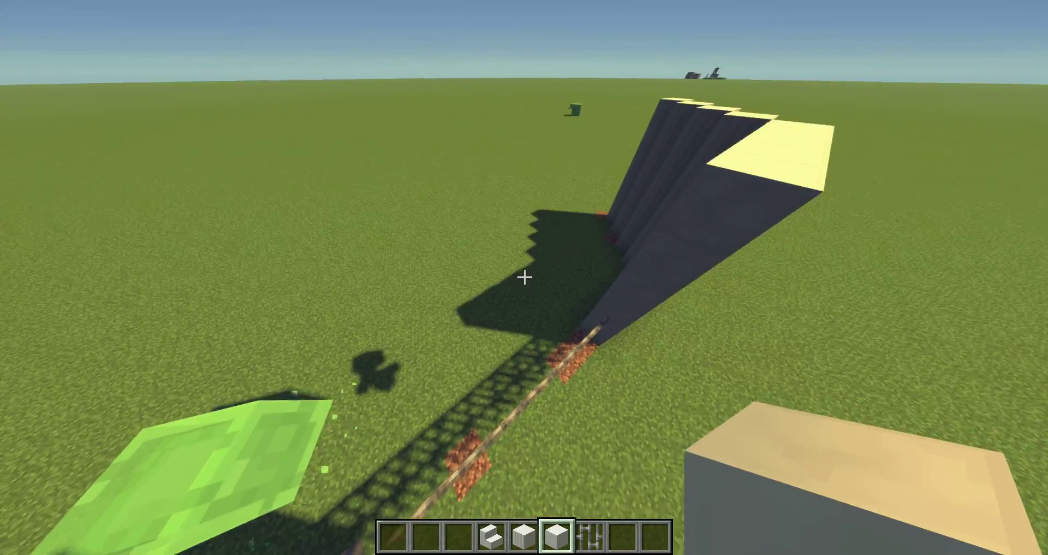
pyautogui.scroll(-1, 524, 277)
# Fill the first and second wall gaps with iron bars along the stepped wall.
pyautogui.rightClick(524, 277)
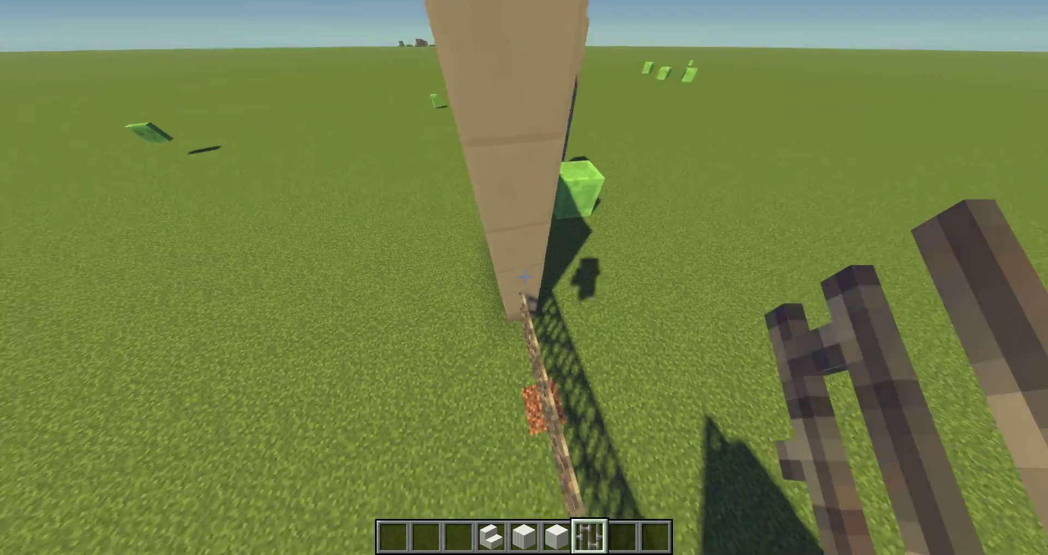
pyautogui.rightClick(524, 277)
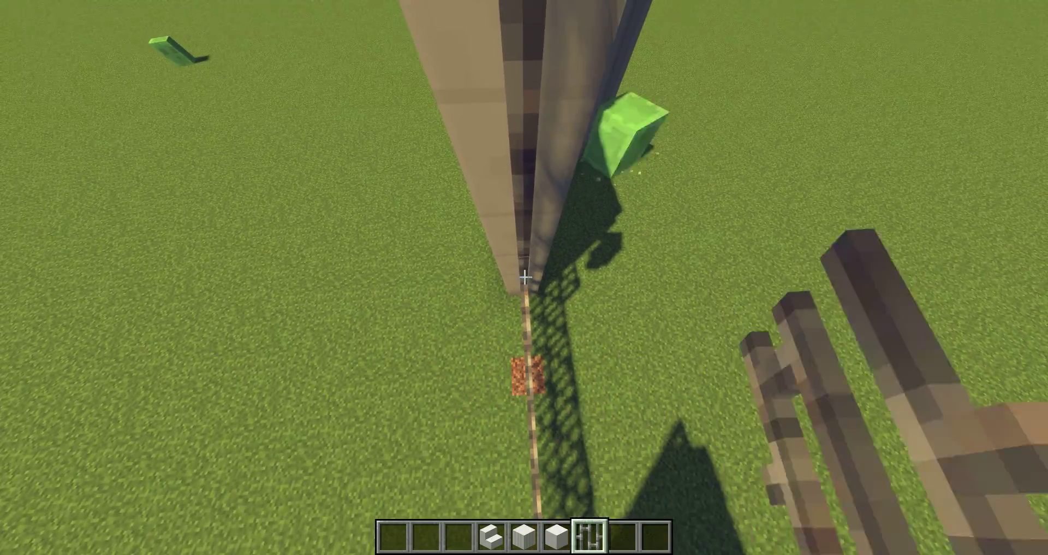
pyautogui.press('s')
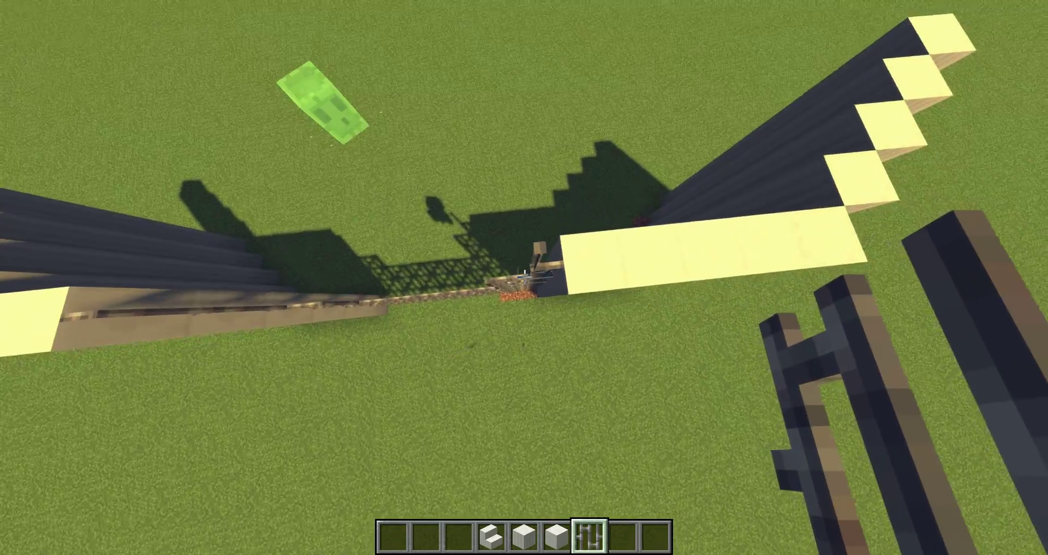
pyautogui.rightClick(524, 277)
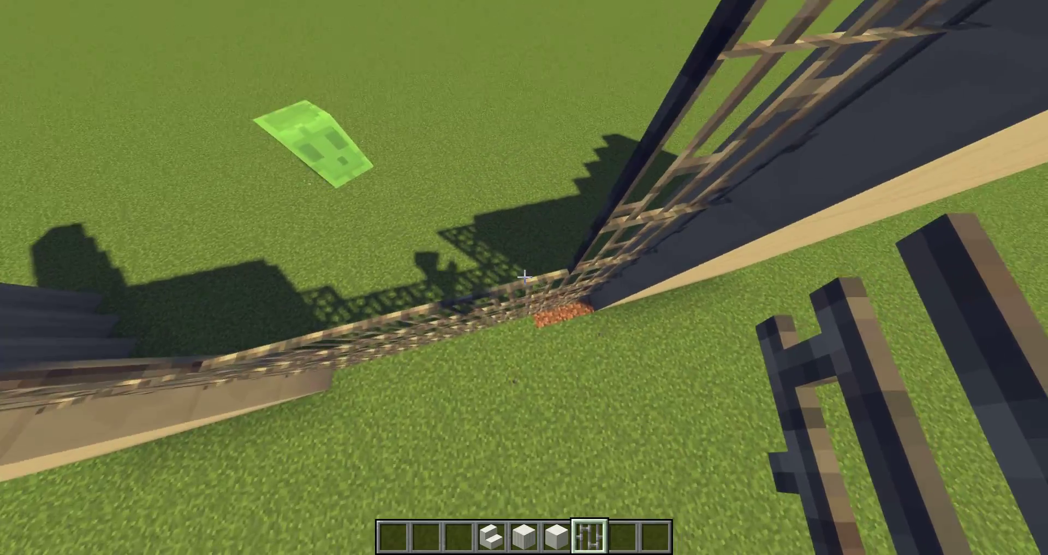
pyautogui.rightClick(524, 277)
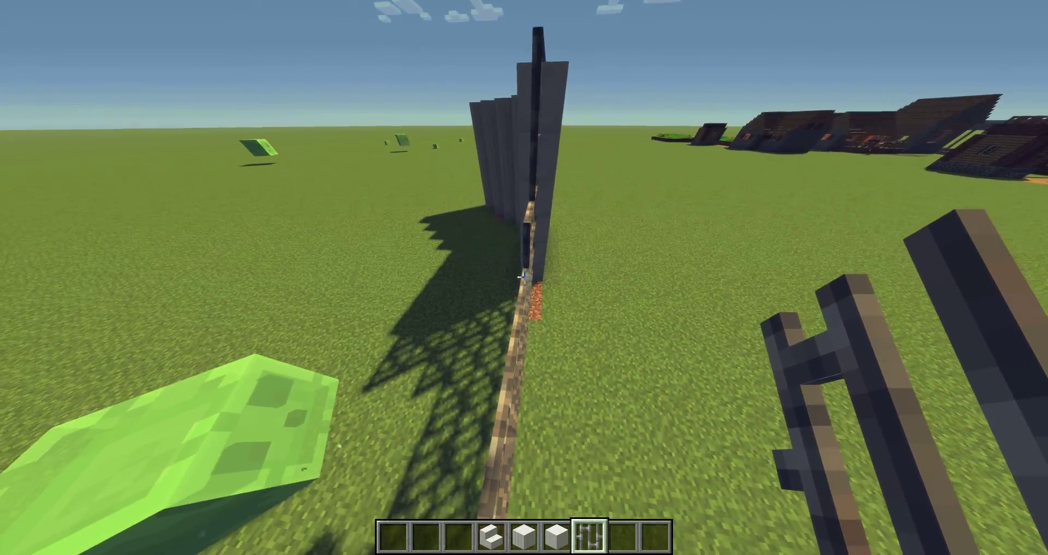
pyautogui.rightClick(524, 277)
pyautogui.rightClick(524, 276)
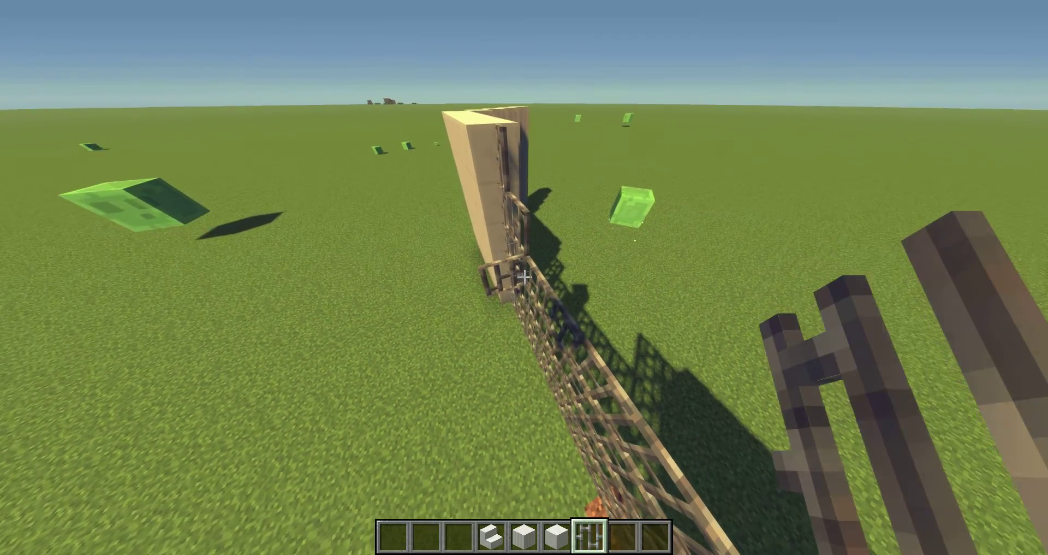
# Extend the iron-bar fence upward, adding bars along the gate's top edge.
pyautogui.rightClick(524, 276)
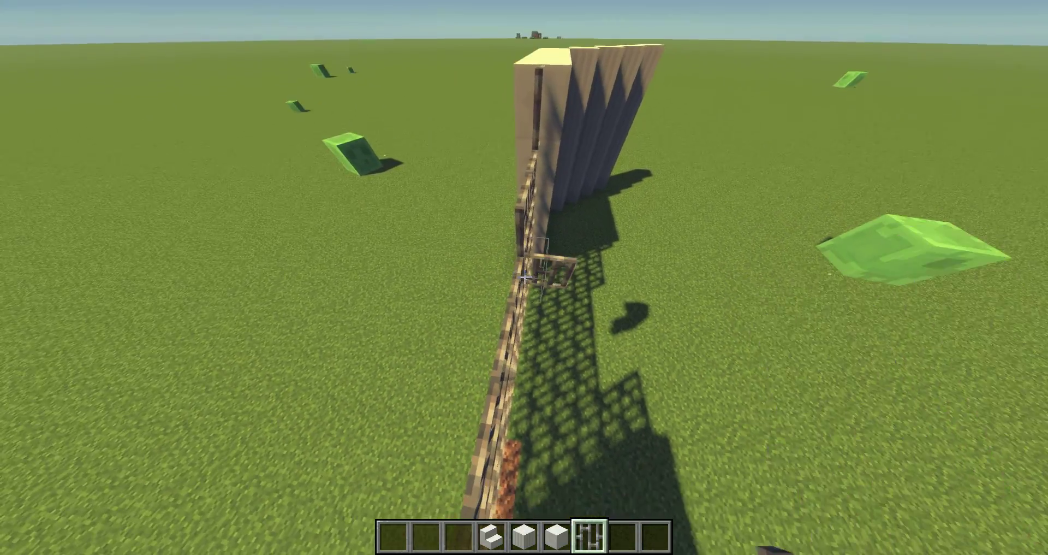
pyautogui.rightClick(524, 277)
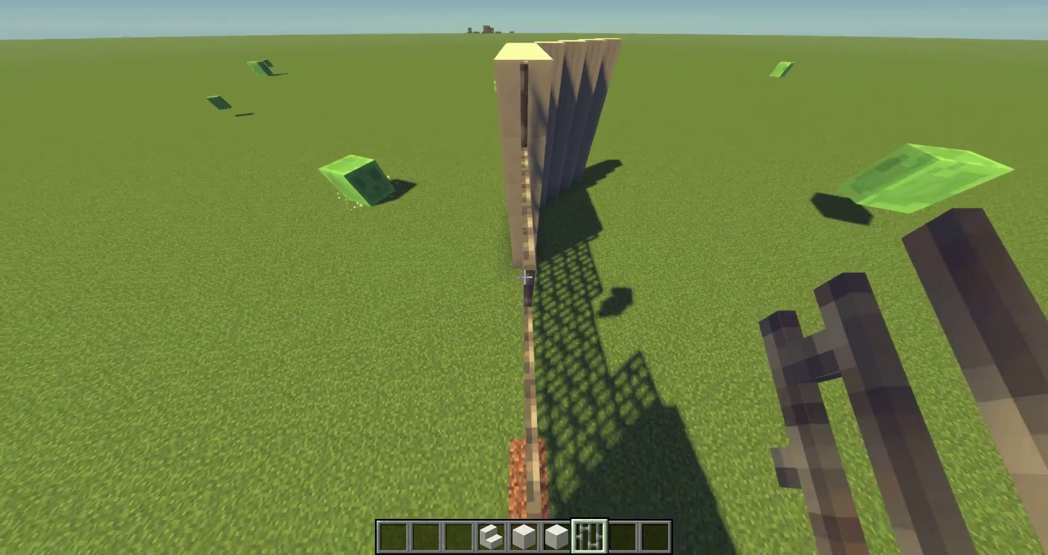
pyautogui.rightClick(524, 277)
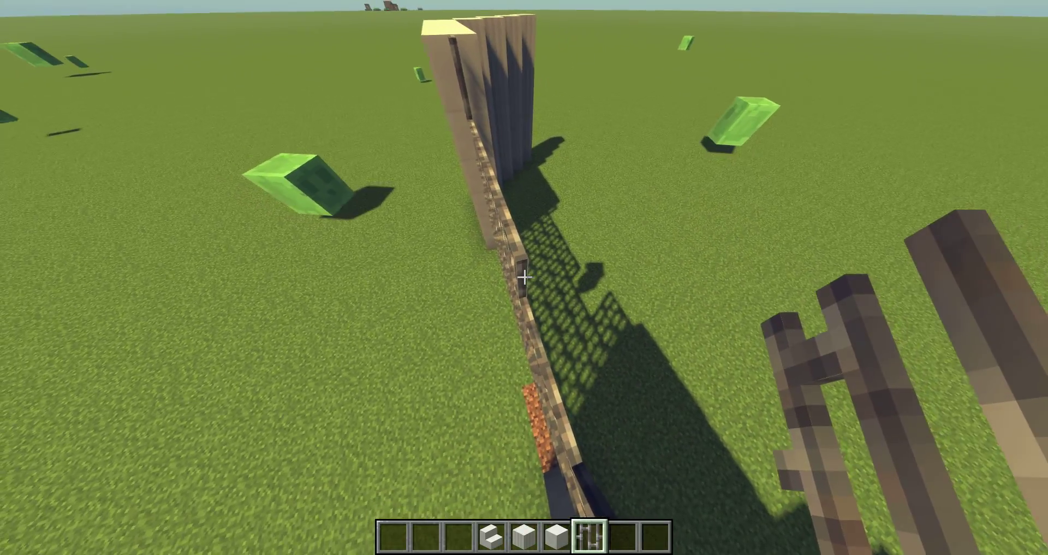
pyautogui.rightClick(525, 277)
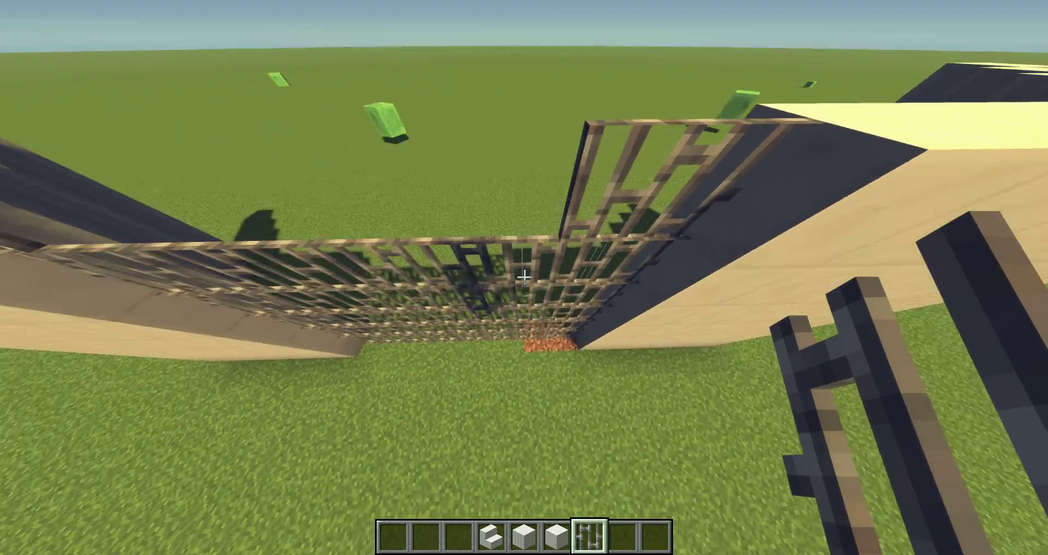
pyautogui.rightClick(524, 277)
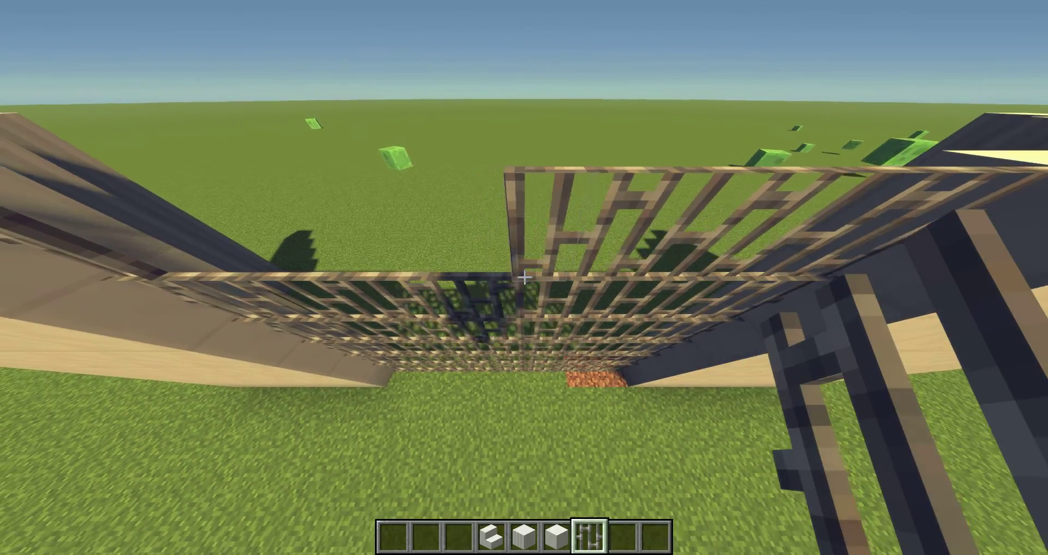
pyautogui.rightClick(524, 277)
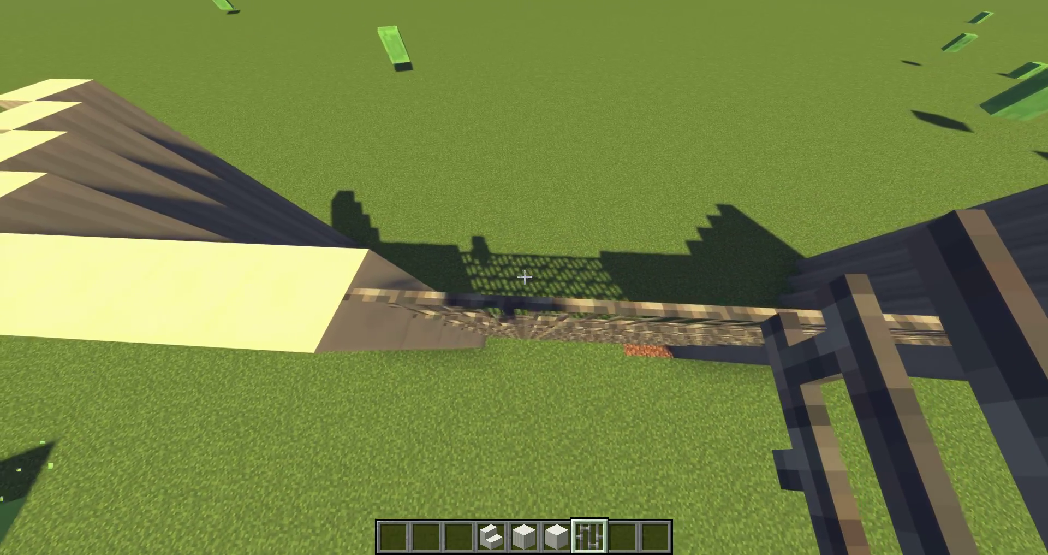
pyautogui.rightClick(524, 277)
pyautogui.rightClick(524, 277)
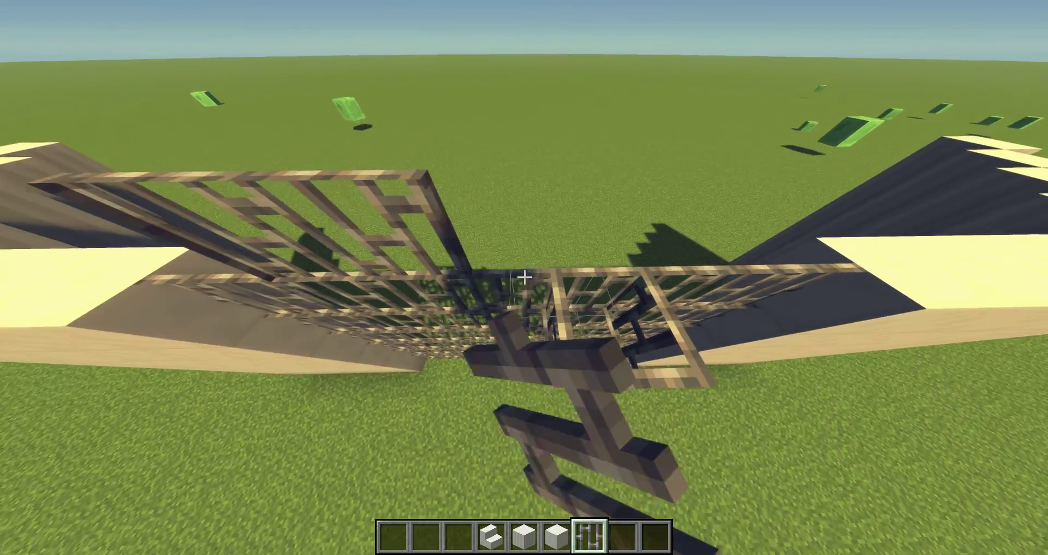
# Break misplaced bars and add a horizontal row forming the gate's stepped top.
pyautogui.click(524, 277)
pyautogui.click(524, 277)
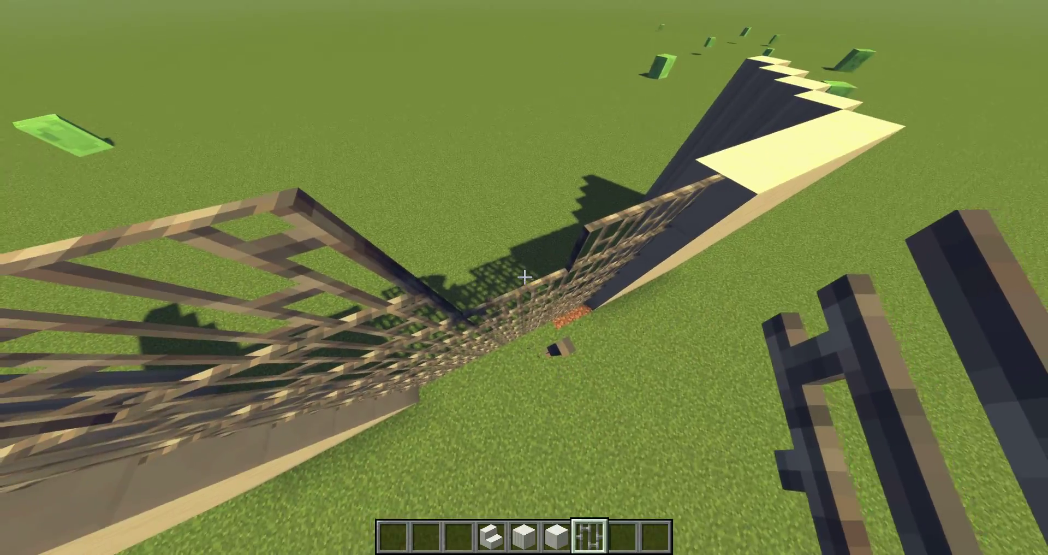
pyautogui.rightClick(524, 276)
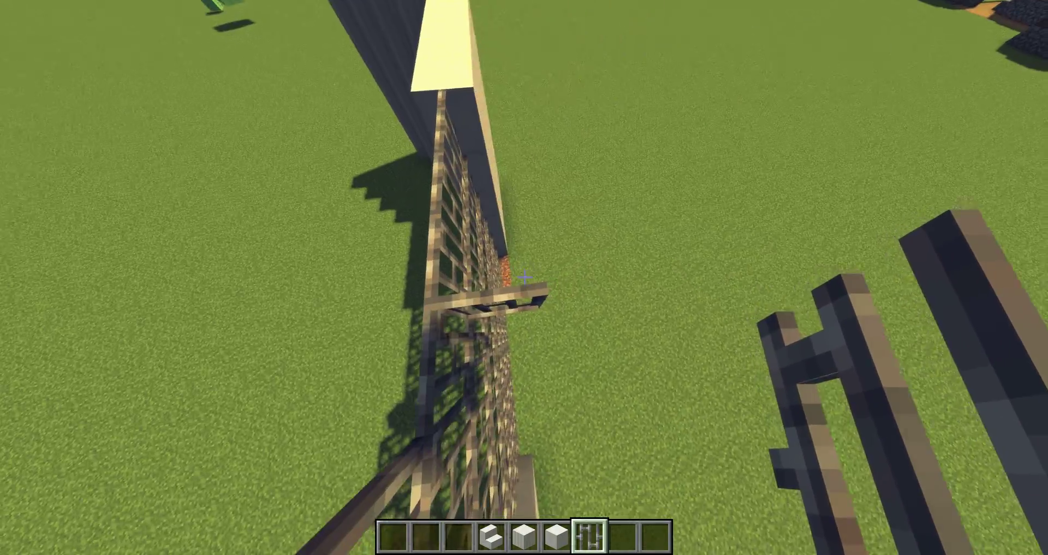
pyautogui.click(524, 277)
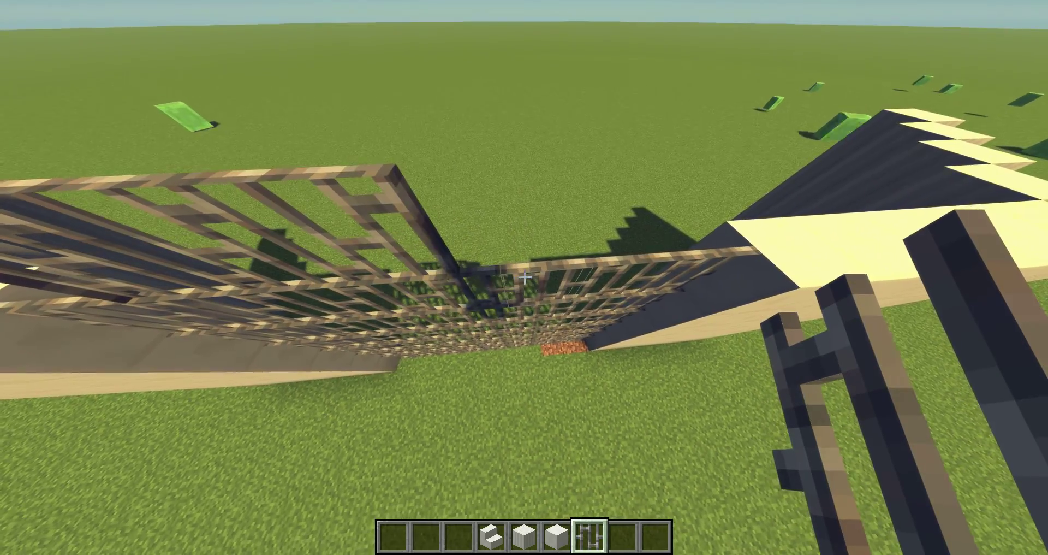
pyautogui.rightClick(524, 278)
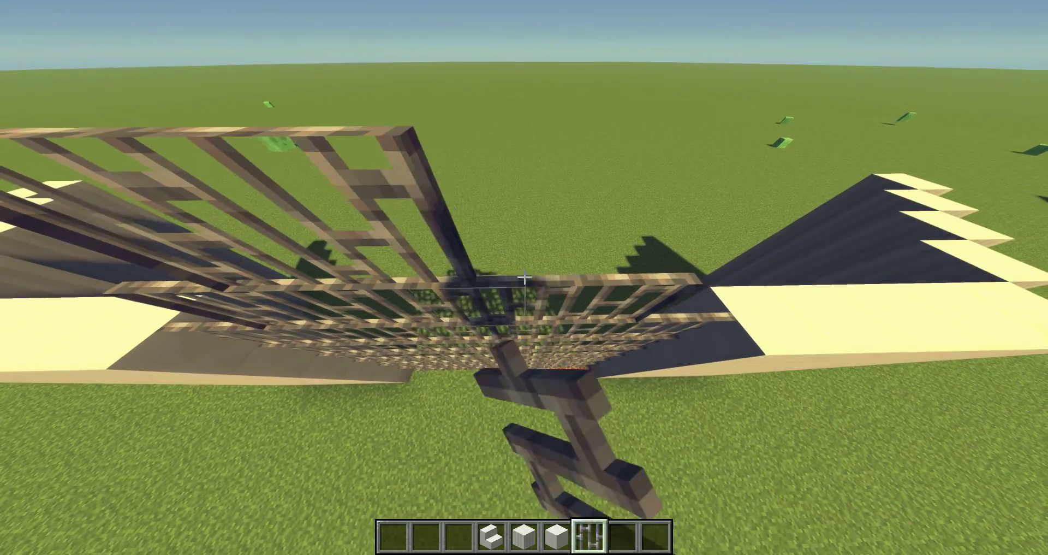
pyautogui.rightClick(525, 278)
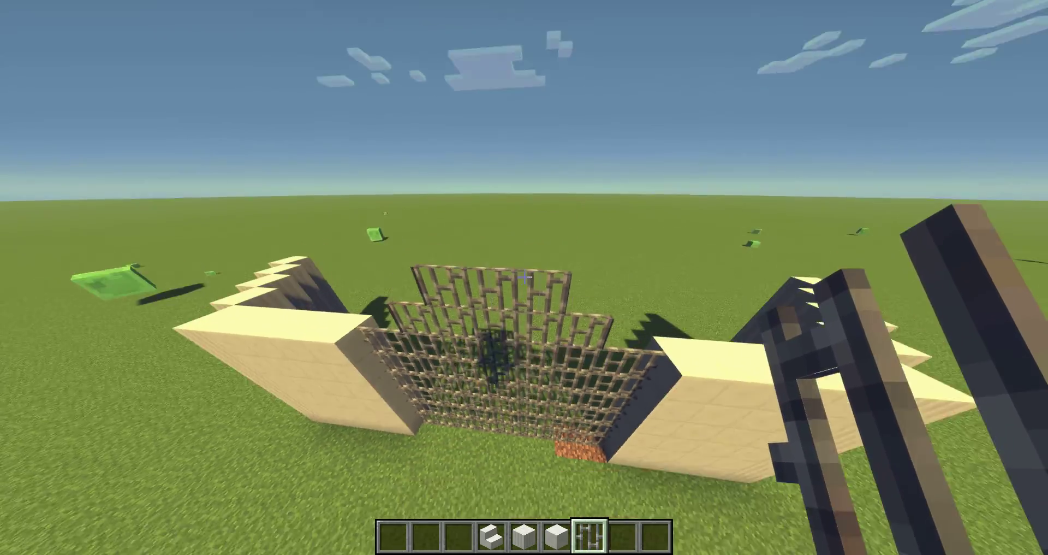
# Fly up to the gate's peak and break the two stray iron bars above the top row.
pyautogui.press('space')
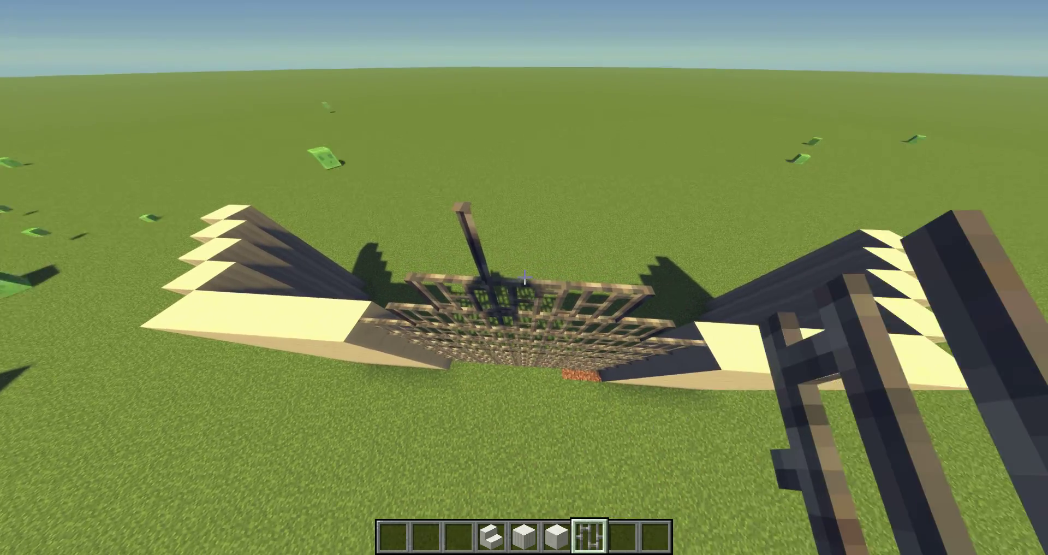
pyautogui.press('s')
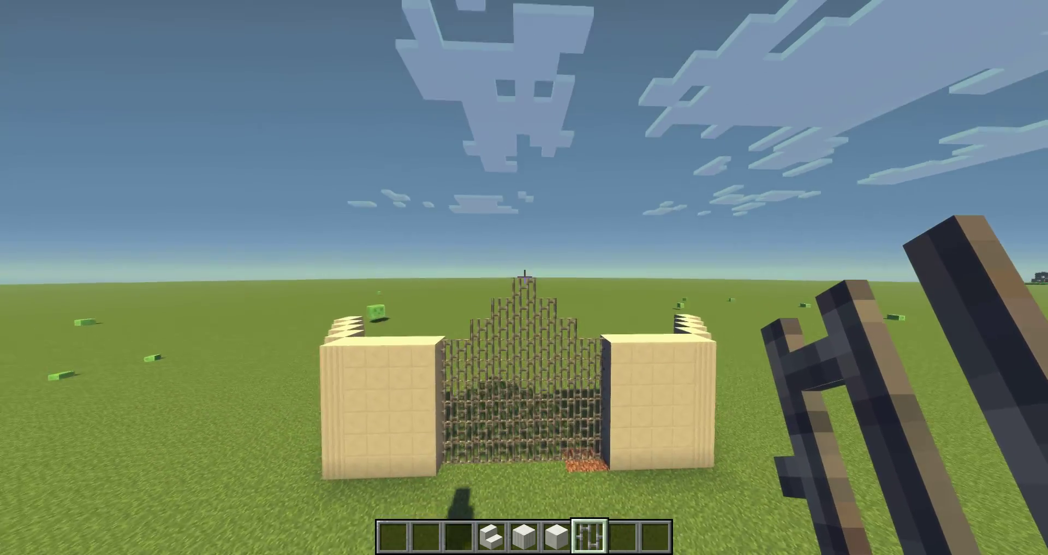
pyautogui.press('w')
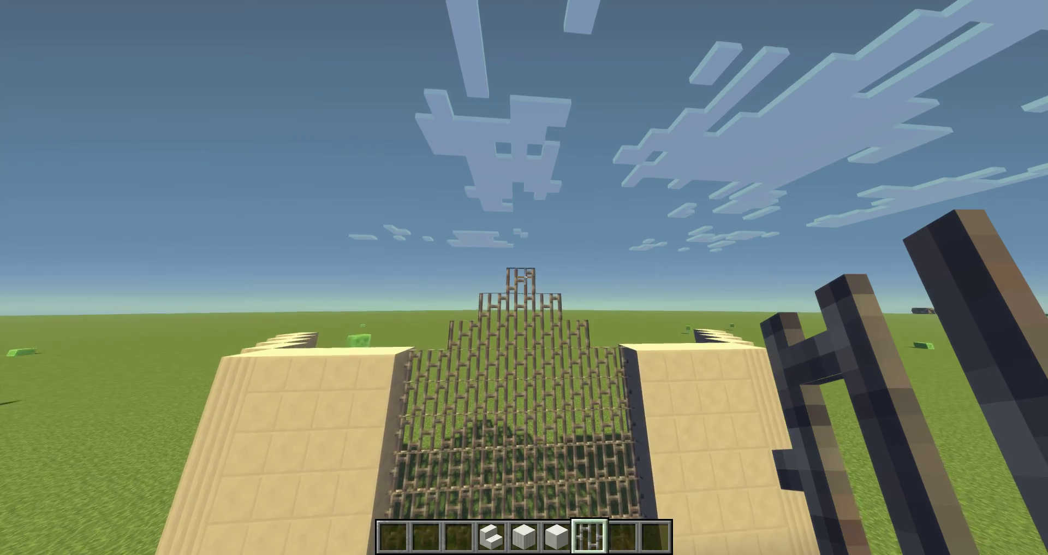
pyautogui.press('s')
pyautogui.press('space')
pyautogui.press('w')
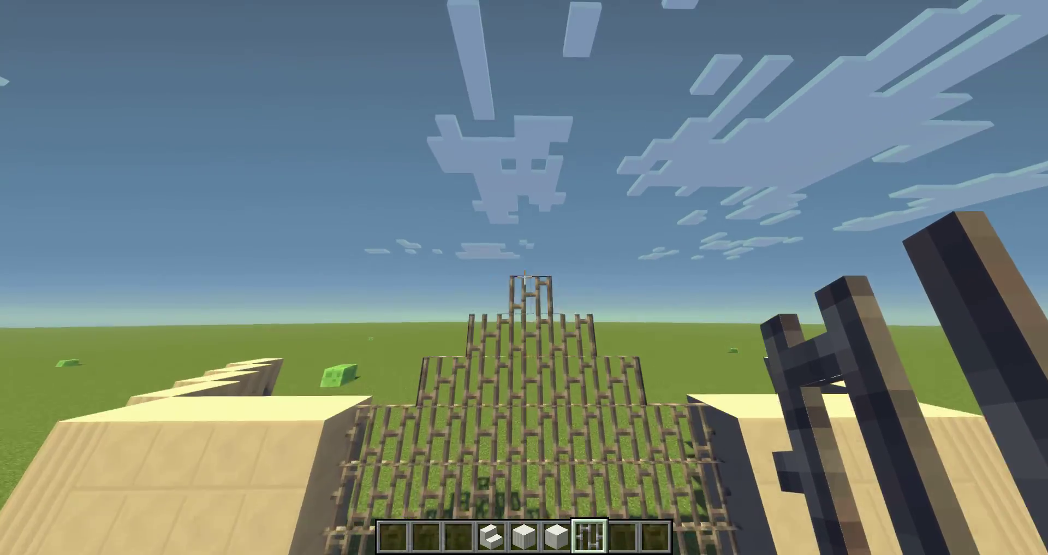
pyautogui.click(524, 279)
pyautogui.press('s')
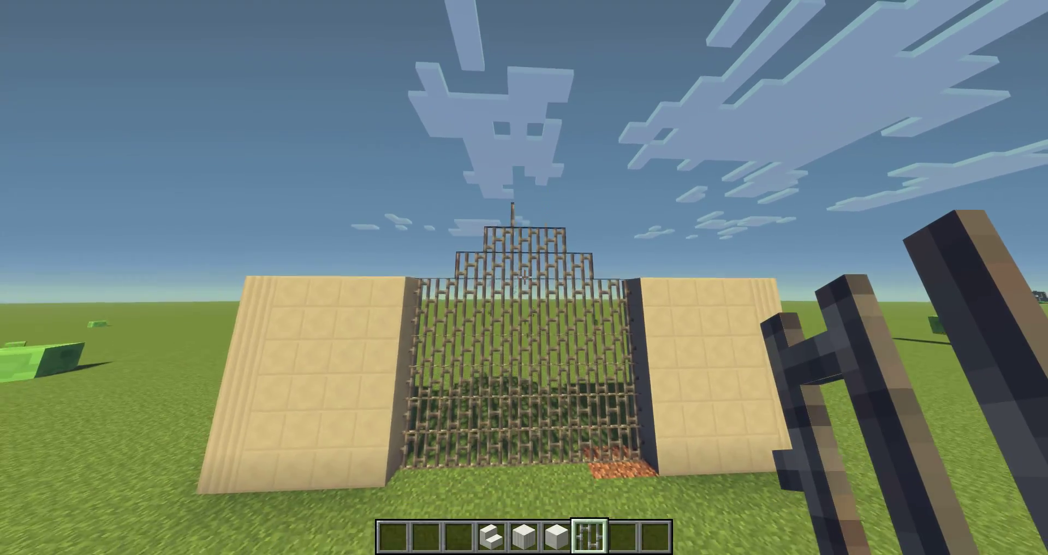
pyautogui.press('space')
pyautogui.press('w')
pyautogui.click(524, 279)
pyautogui.press('s')
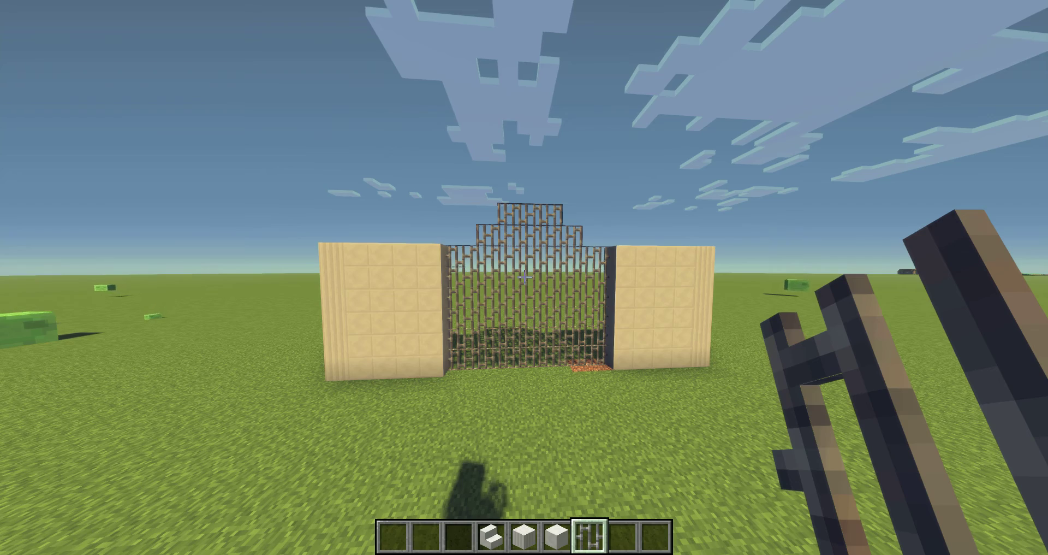
pyautogui.scroll(1, 525, 279)
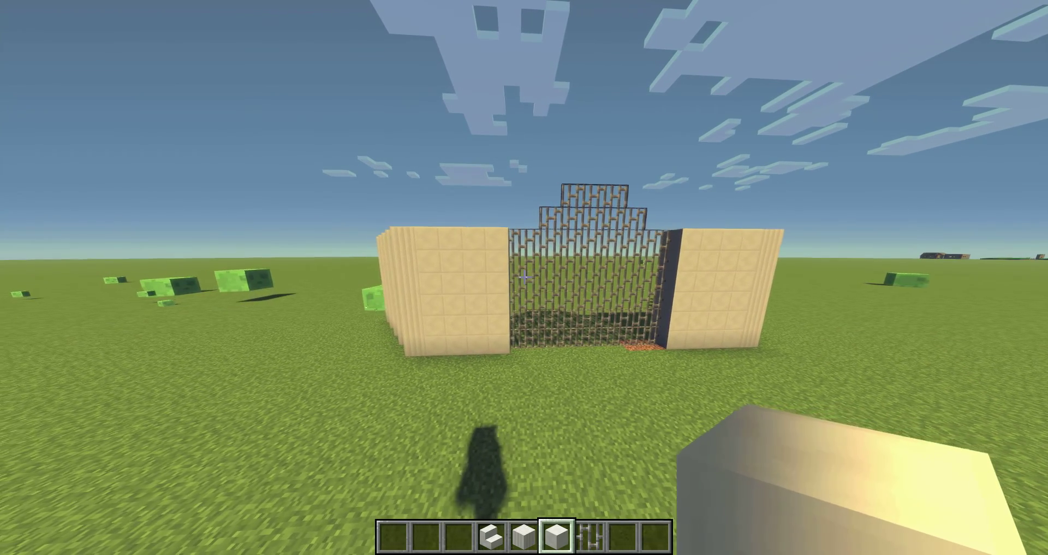
# Swap a wall-top quartz block for a stacked Pillar Quartz column, then remove its top block.
pyautogui.press('w')
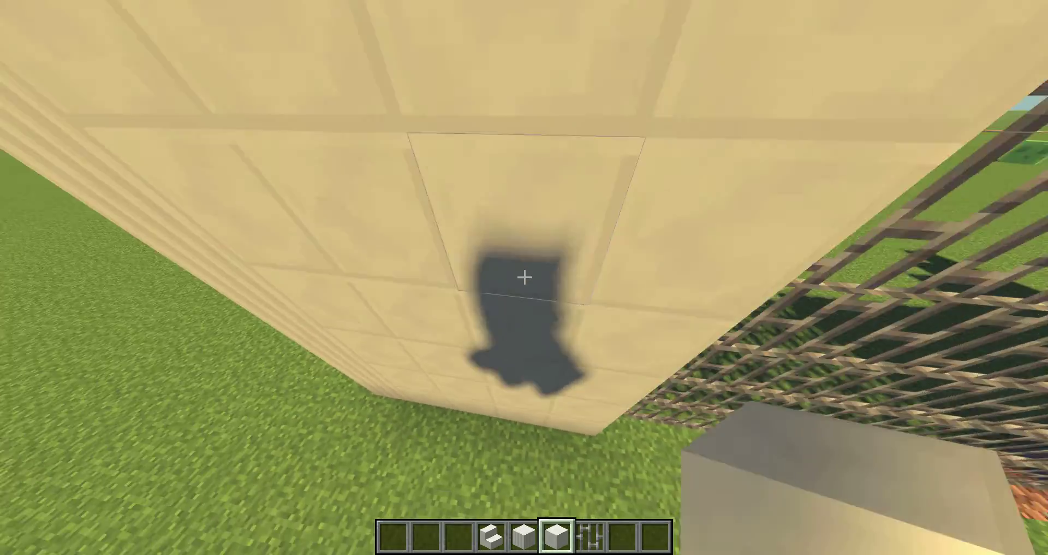
pyautogui.press('space')
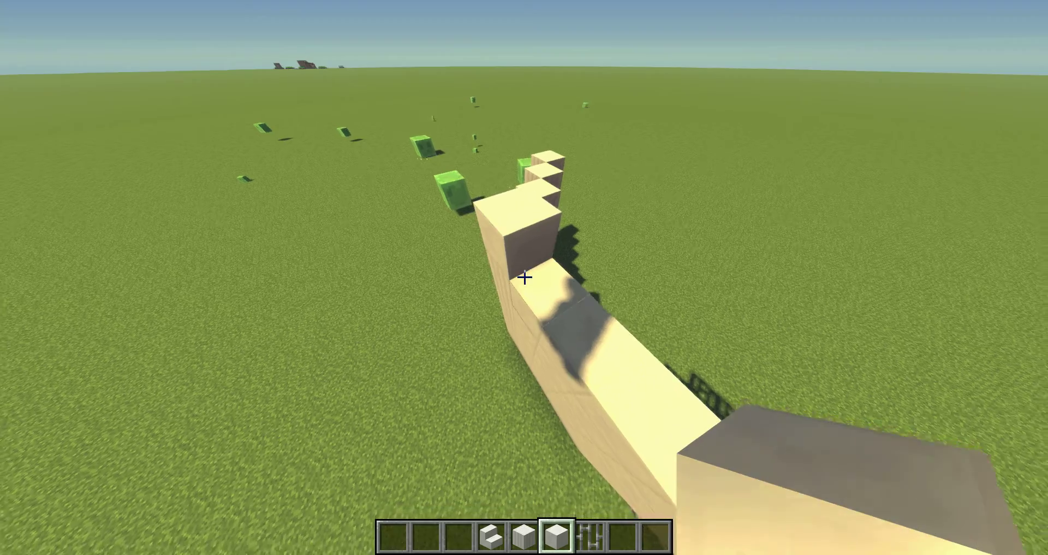
pyautogui.click(524, 278)
pyautogui.scroll(-1, 524, 277)
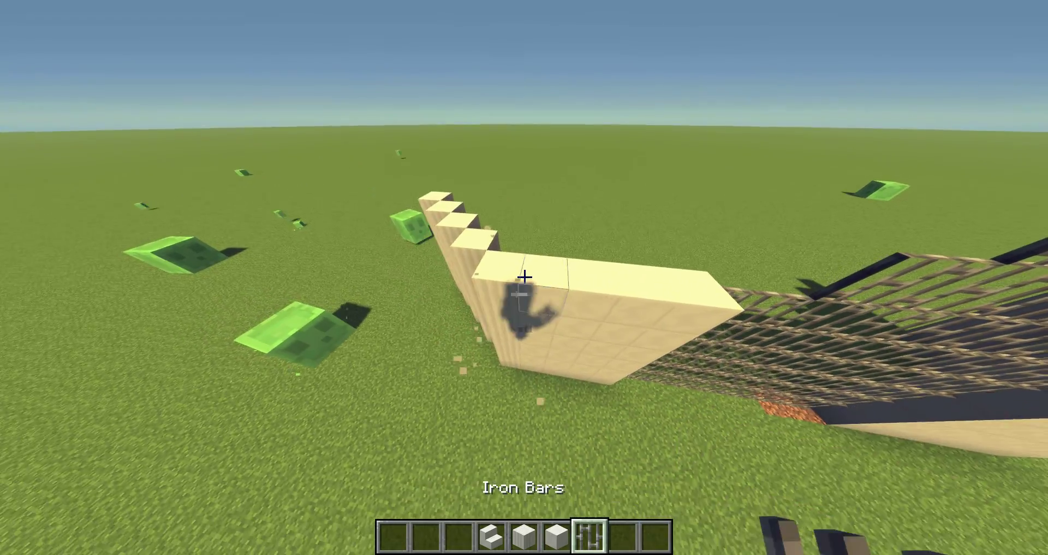
pyautogui.scroll(2, 524, 277)
pyautogui.rightClick(524, 277)
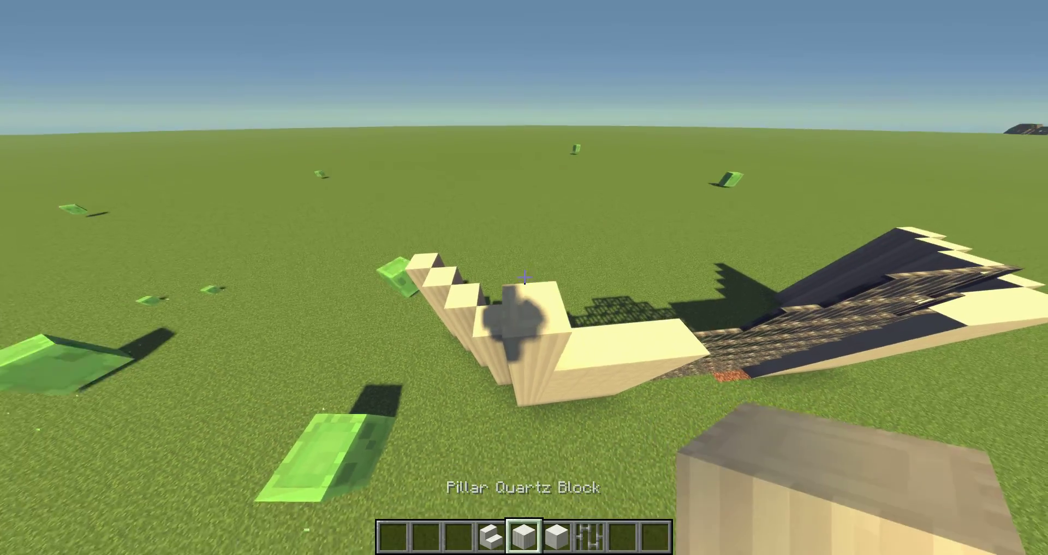
pyautogui.rightClick(524, 278)
pyautogui.rightClick(525, 278)
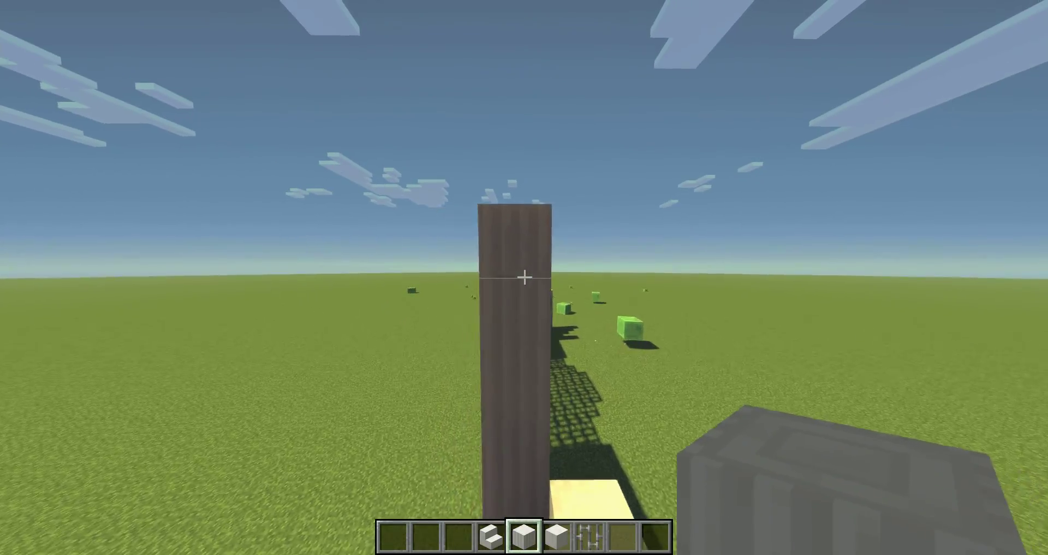
pyautogui.click(524, 278)
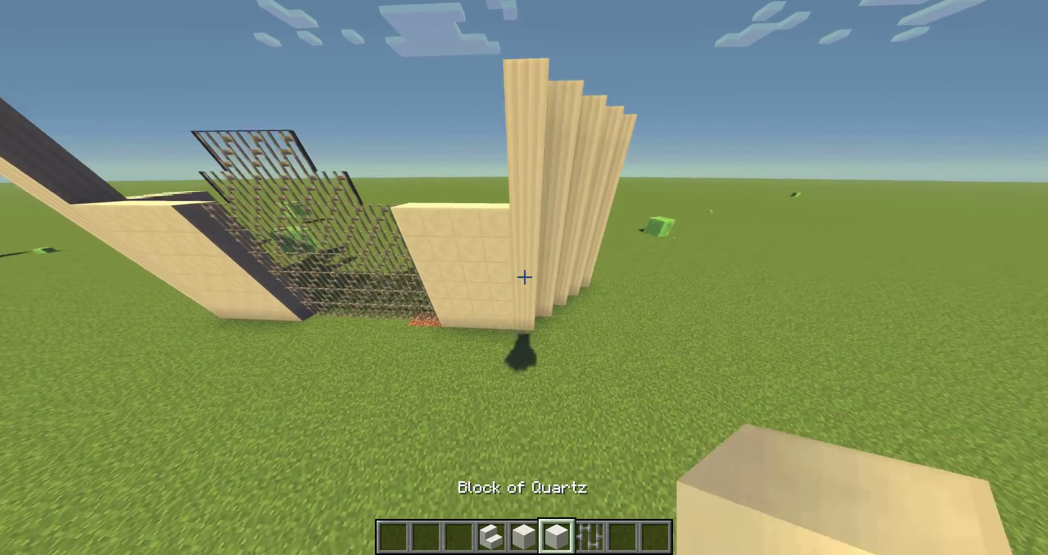
pyautogui.scroll(2, 524, 277)
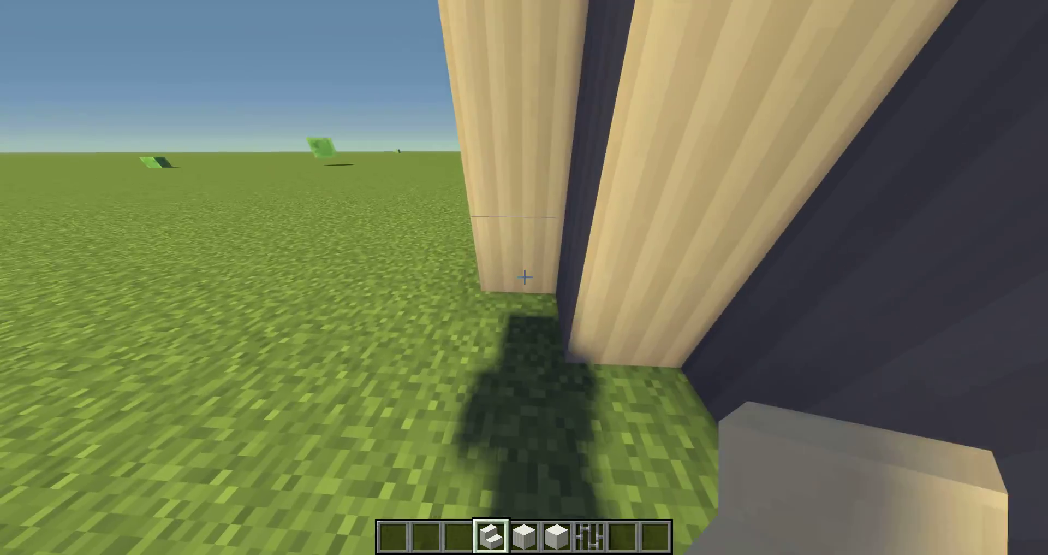
# Place a quartz stair at a pillar base, then break it again.
pyautogui.rightClick(525, 277)
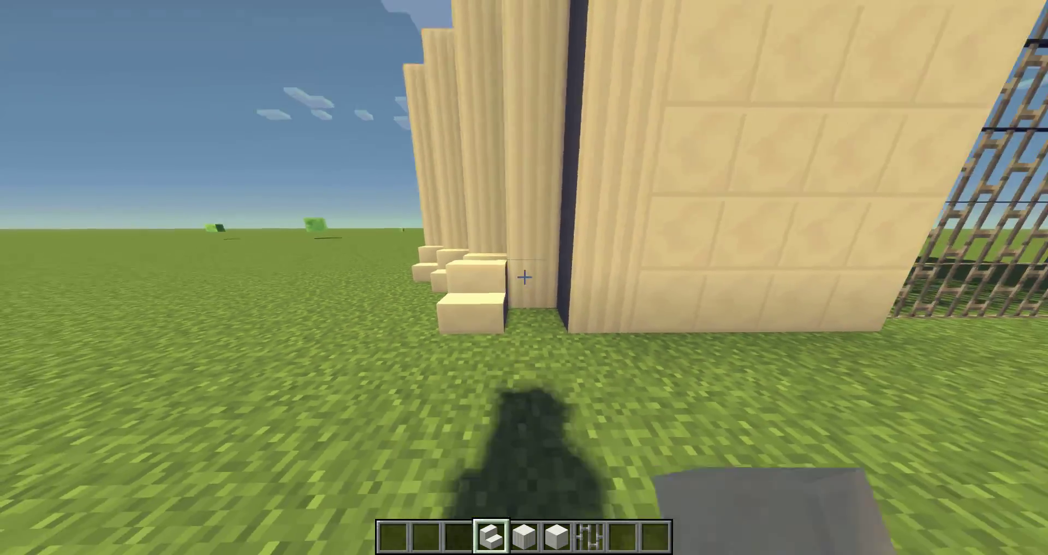
pyautogui.click(524, 277)
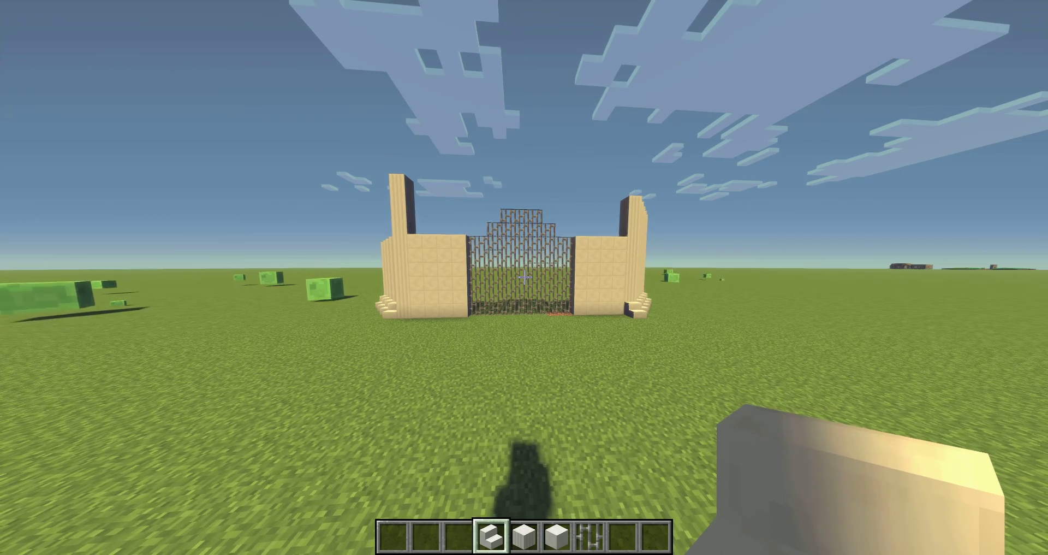
pyautogui.press('d')
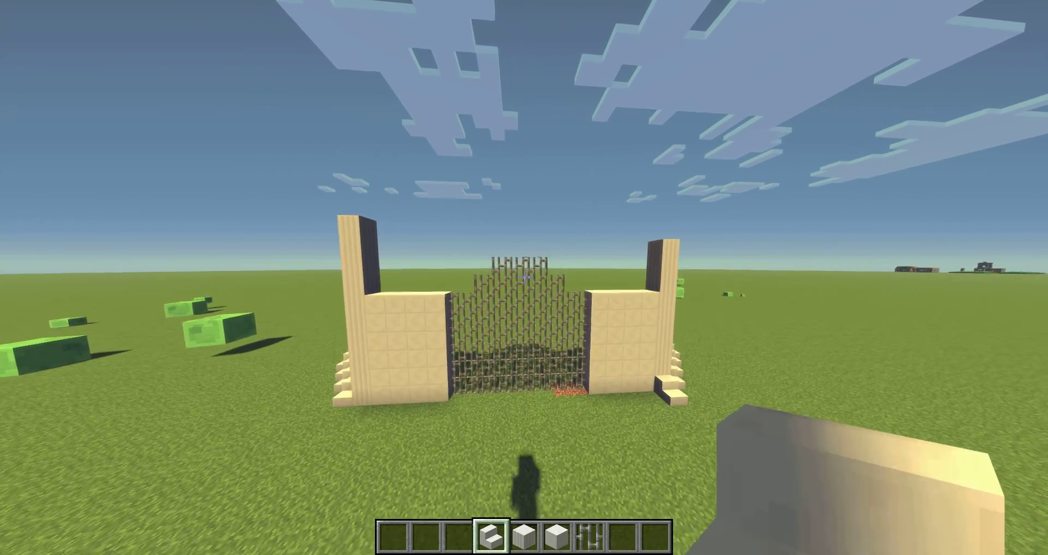
pyautogui.press('w')
pyautogui.press('space')
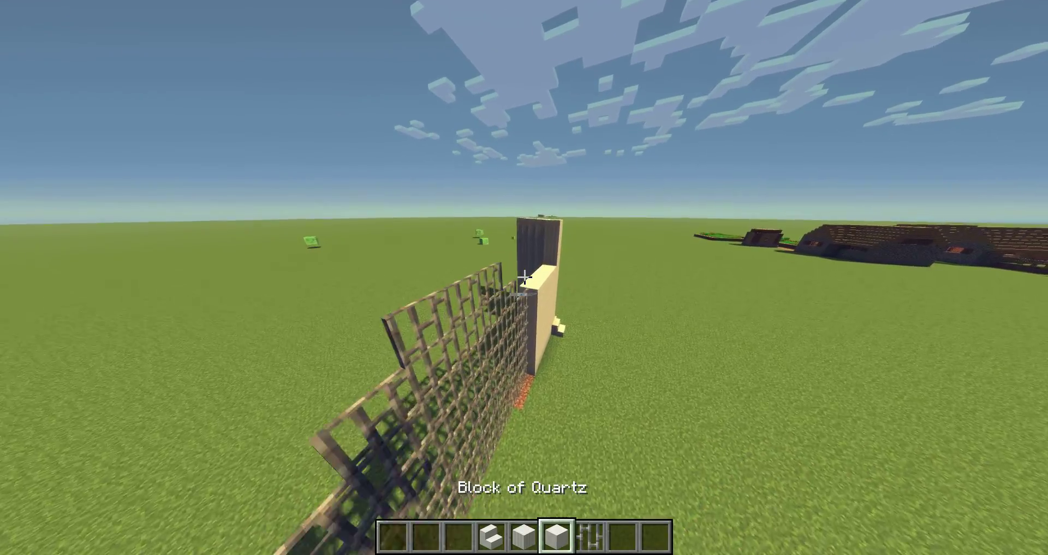
pyautogui.scroll(-1, 524, 278)
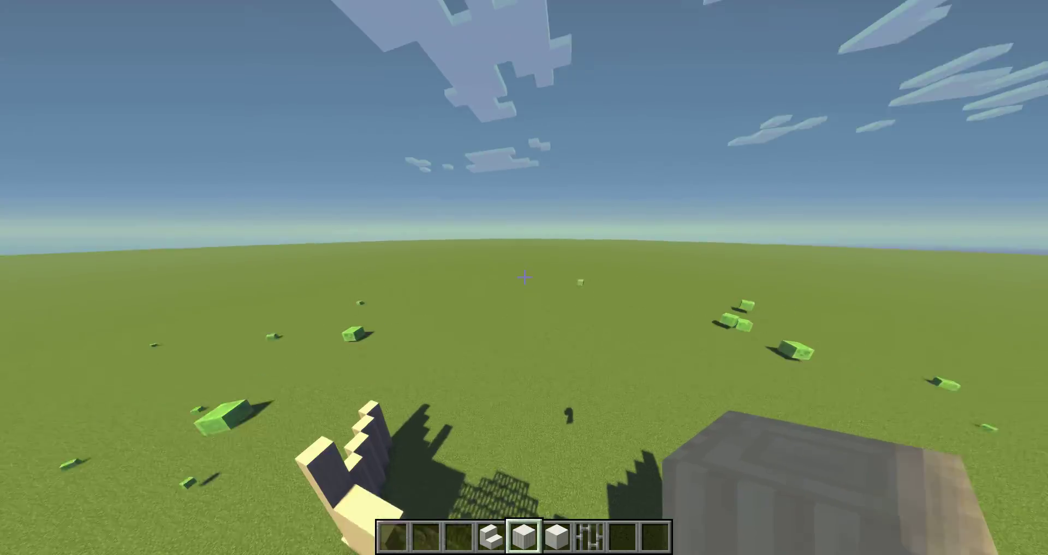
pyautogui.press('w')
pyautogui.press('w')
pyautogui.press('w')
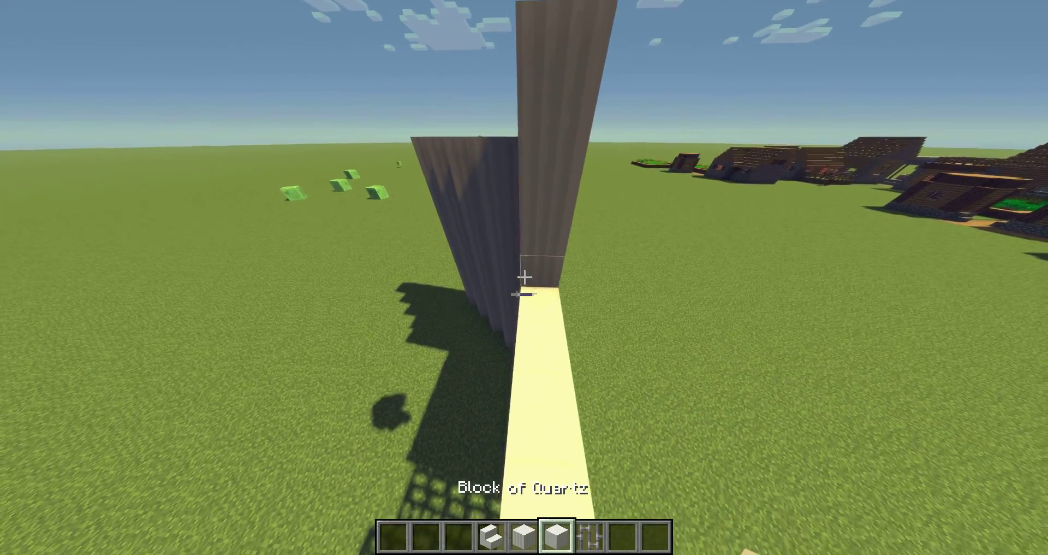
pyautogui.rightClick(524, 277)
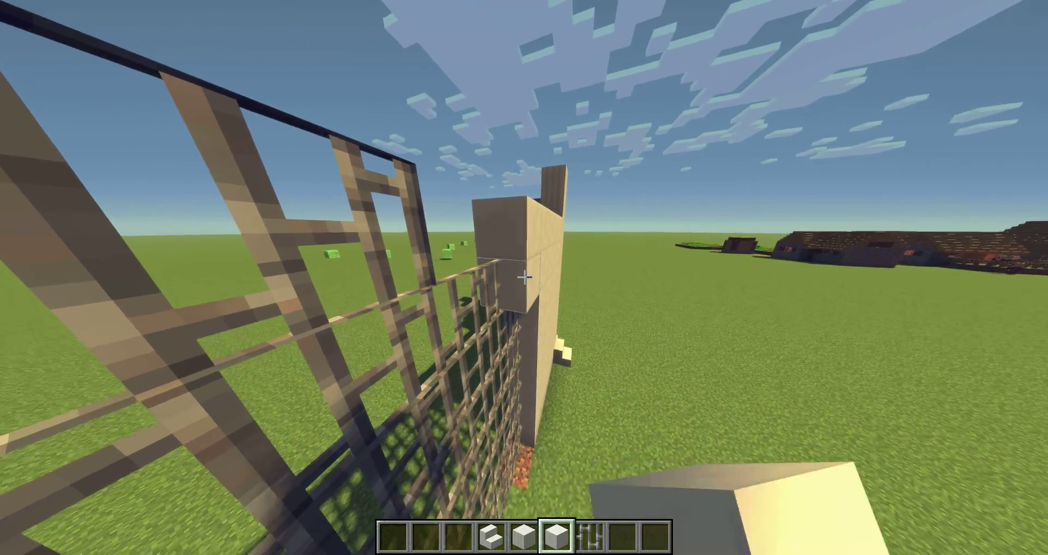
pyautogui.rightClick(525, 277)
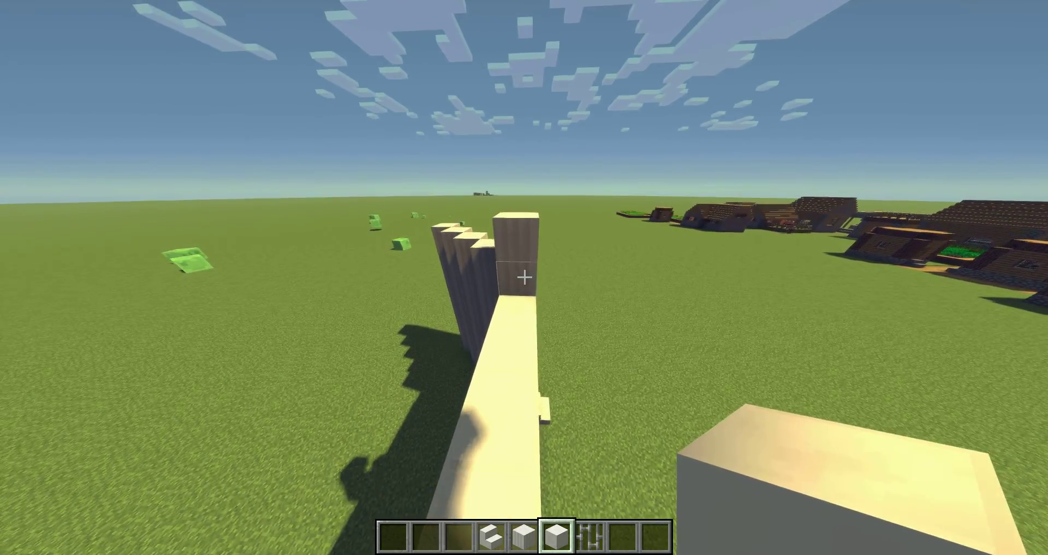
pyautogui.rightClick(524, 277)
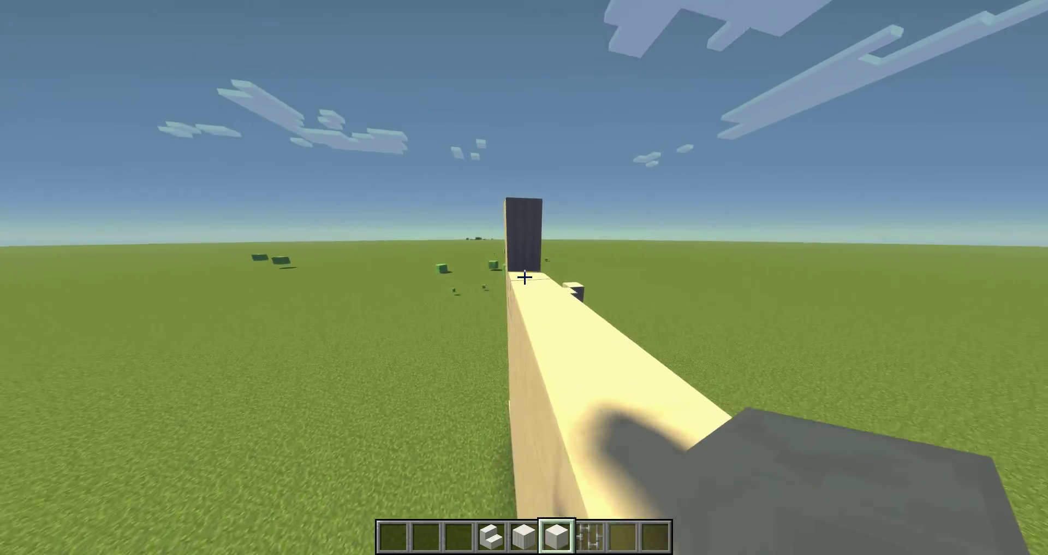
pyautogui.rightClick(524, 277)
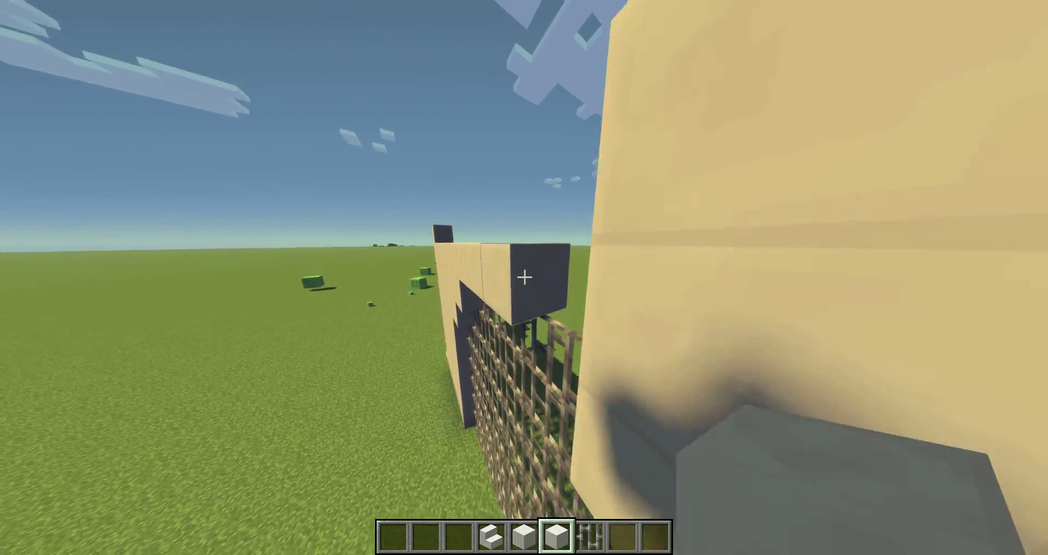
pyautogui.press('s')
pyautogui.press('w')
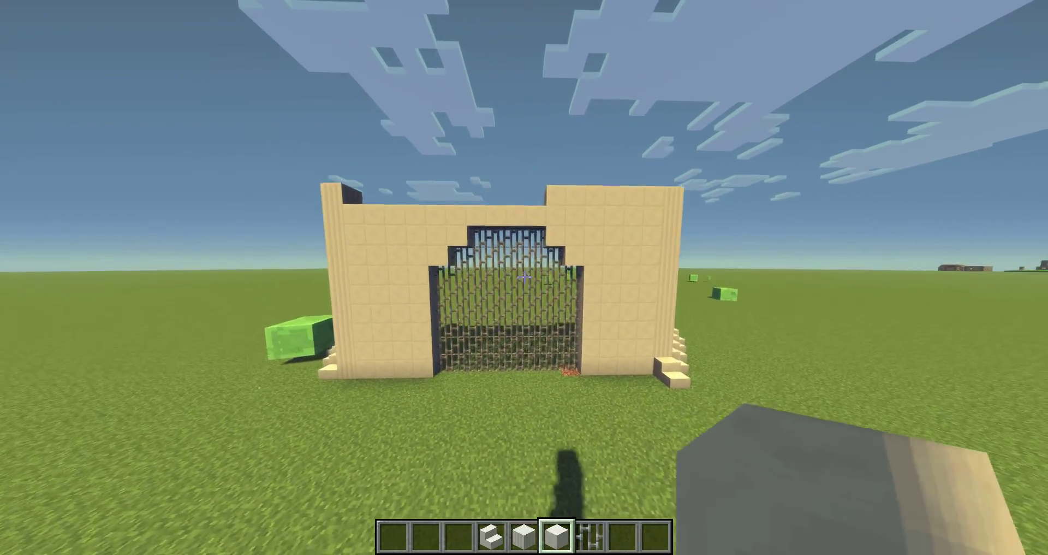
pyautogui.press('space')
pyautogui.press('w')
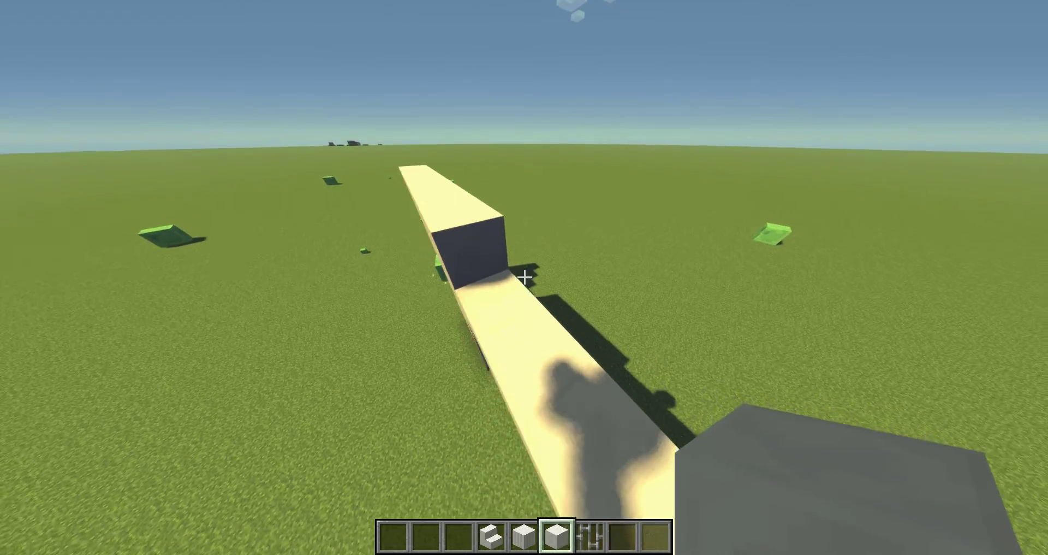
pyautogui.press('shift')
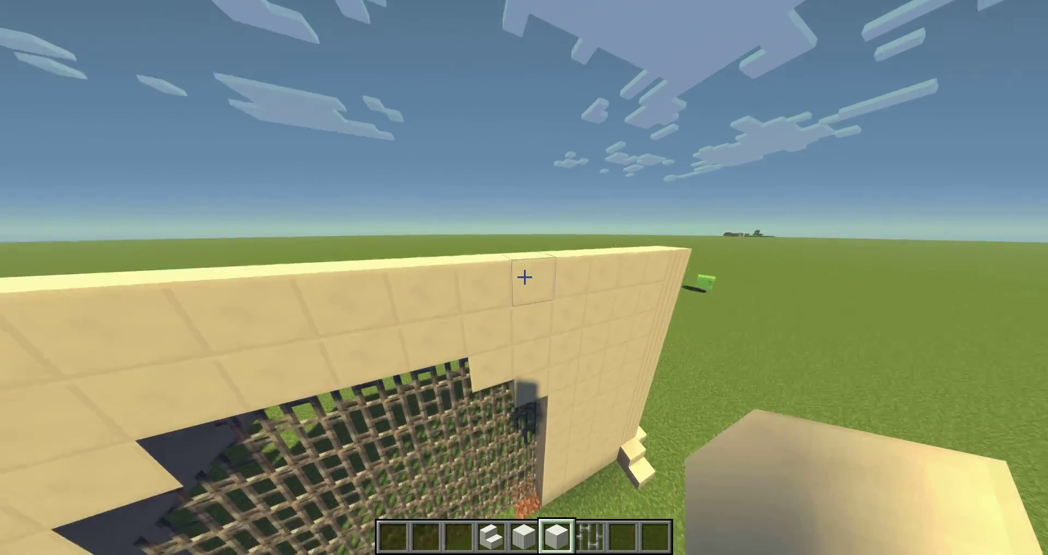
pyautogui.press('s')
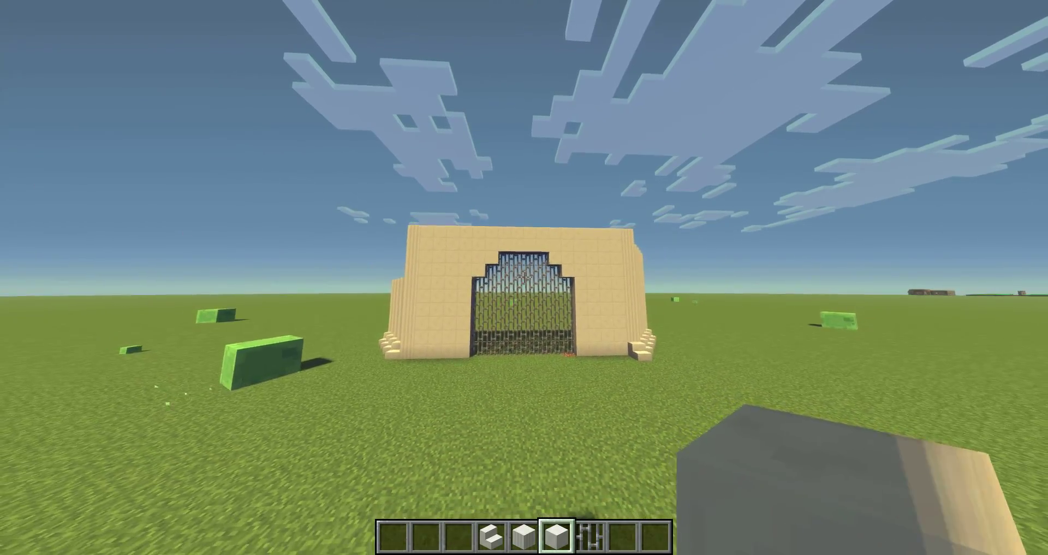
pyautogui.scroll(-1, 524, 277)
pyautogui.scroll(1, 524, 278)
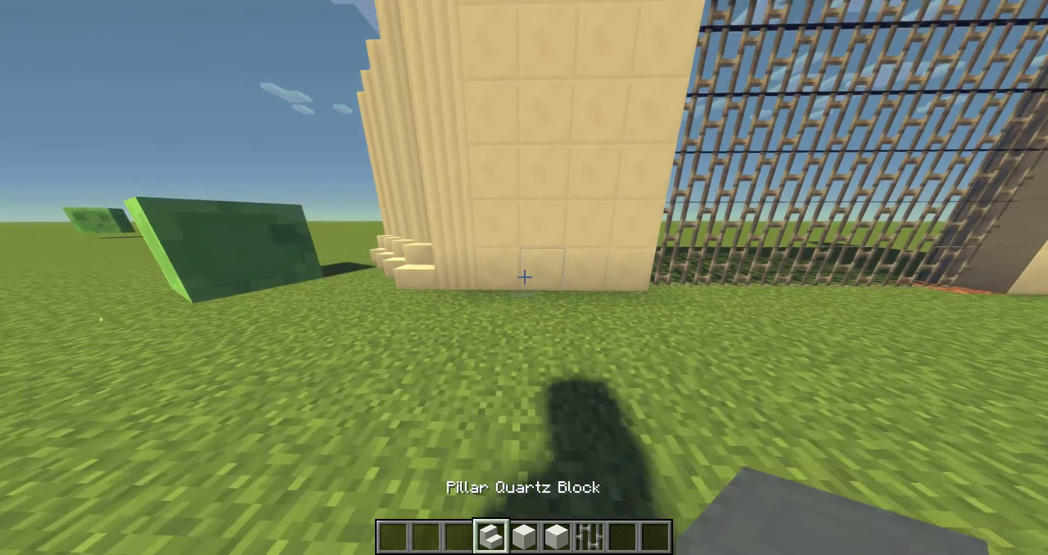
pyautogui.scroll(2, 524, 277)
pyautogui.press('s')
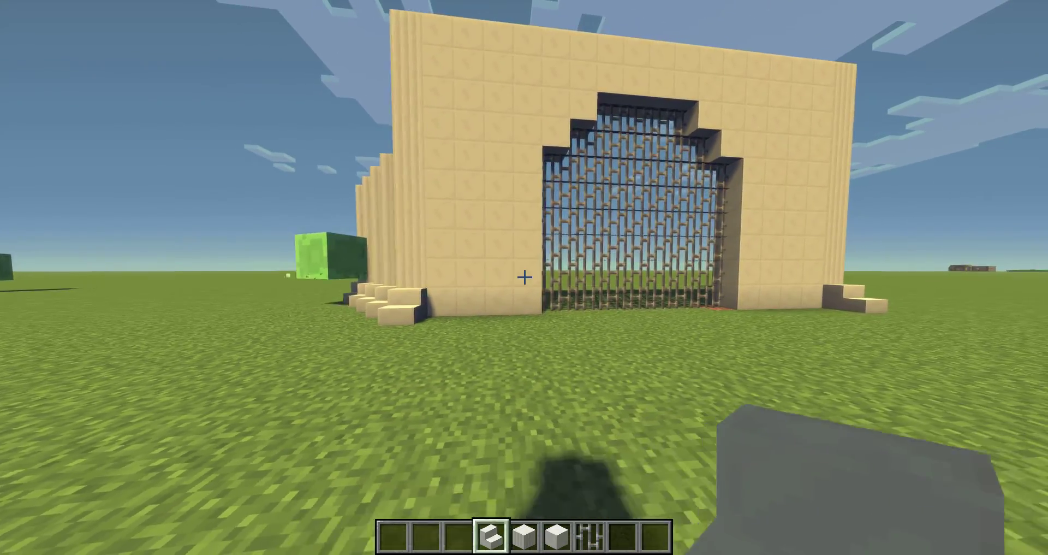
# Take Quartz Slabs from the creative inventory and lay slabs along the wall base.
pyautogui.press('e')
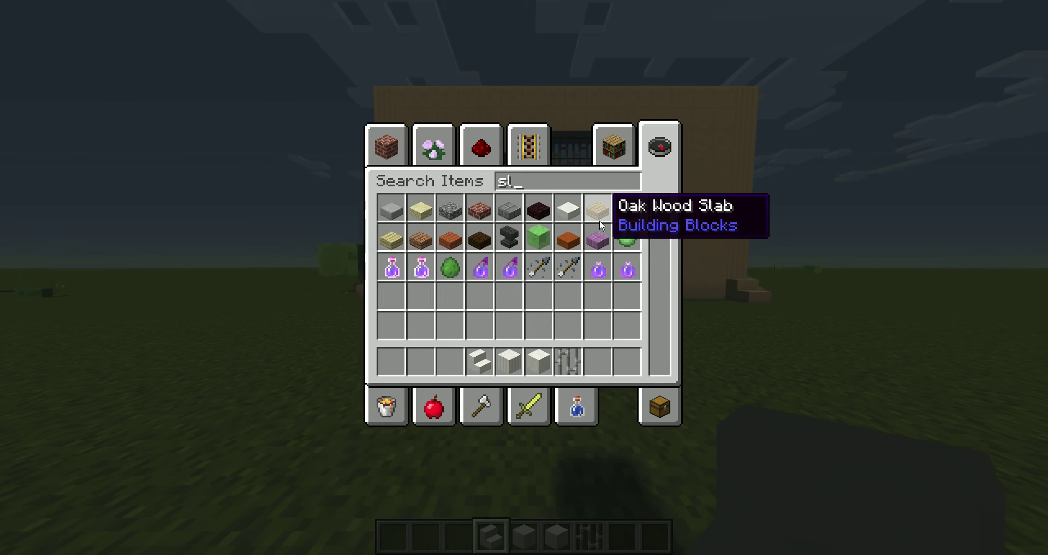
pyautogui.click(597, 360)
pyautogui.press('e')
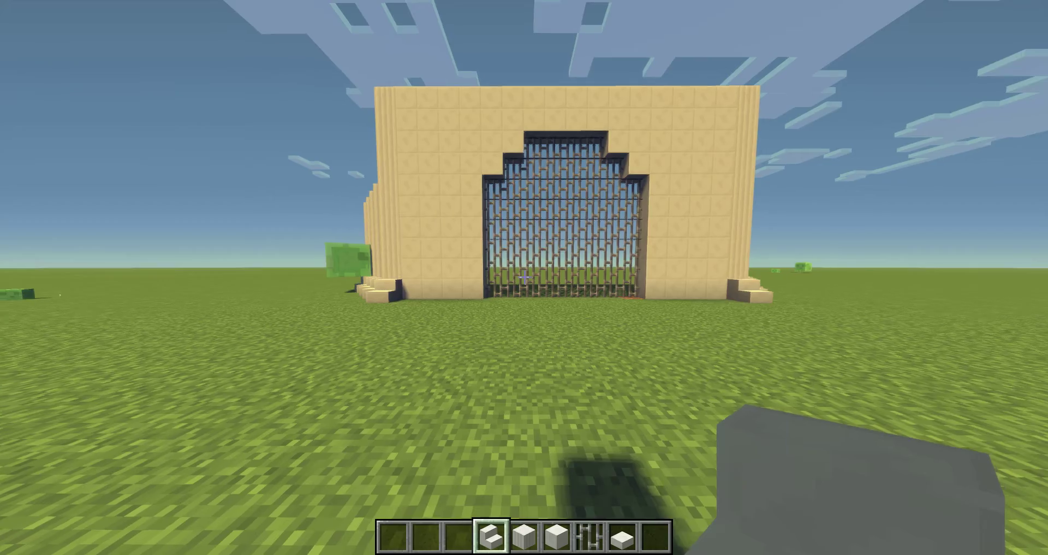
pyautogui.scroll(-3, 525, 277)
pyautogui.scroll(-1, 524, 277)
pyautogui.rightClick(524, 278)
pyautogui.rightClick(524, 277)
pyautogui.press('w')
pyautogui.press('s')
pyautogui.press('s')
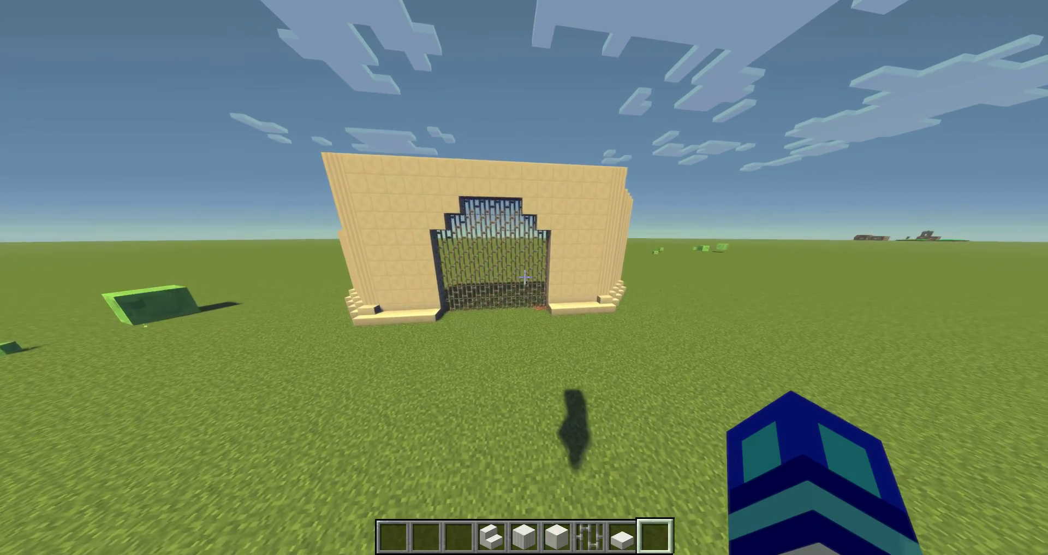
# Pick Pillar Quartz from the world and place a pillar block beside the bottom stair.
pyautogui.press('w')
pyautogui.scroll(2, 524, 277)
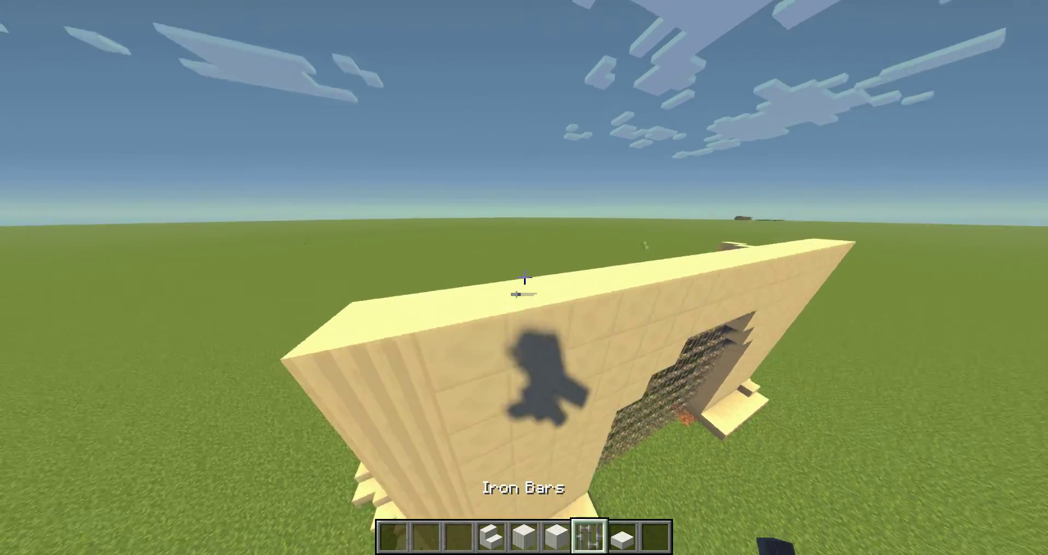
pyautogui.scroll(2, 524, 277)
pyautogui.middleClick(524, 277)
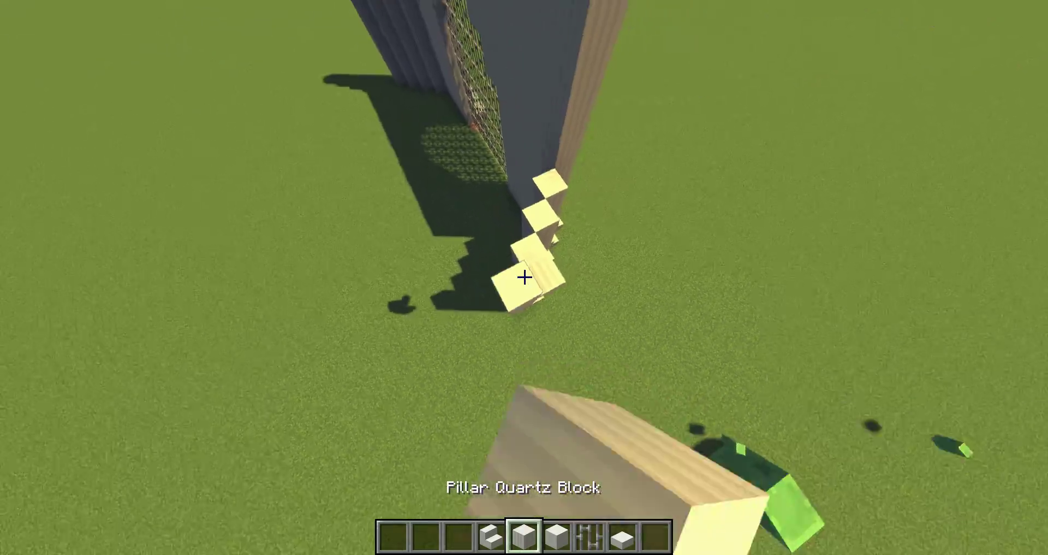
pyautogui.rightClick(524, 278)
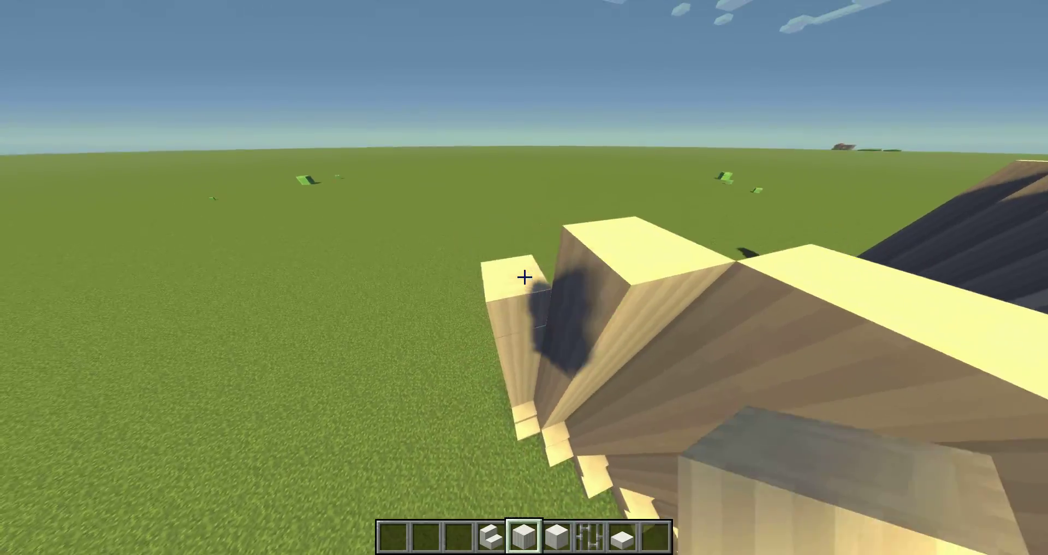
pyautogui.press('s')
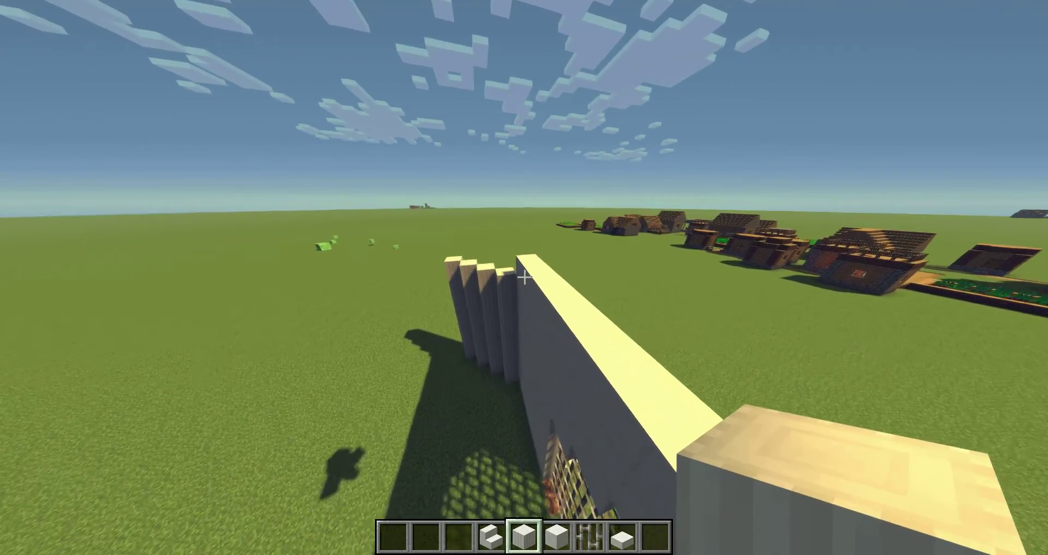
pyautogui.press('w')
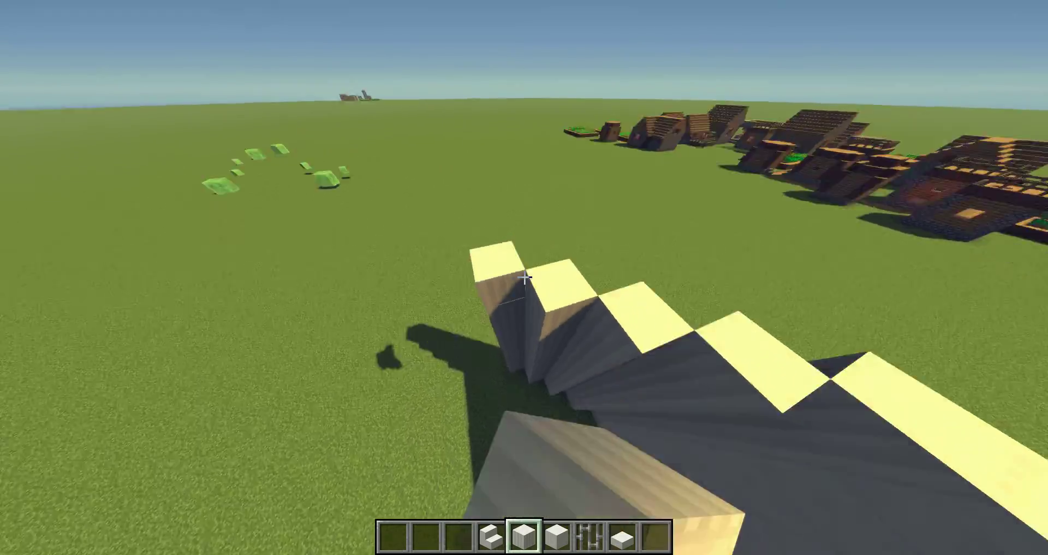
pyautogui.press('s')
pyautogui.press('w')
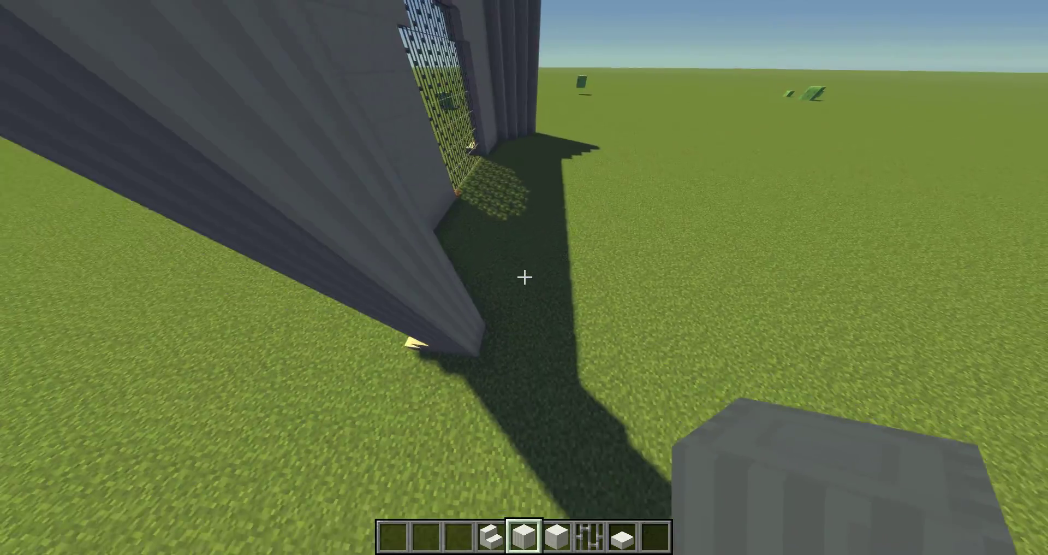
pyautogui.press('s')
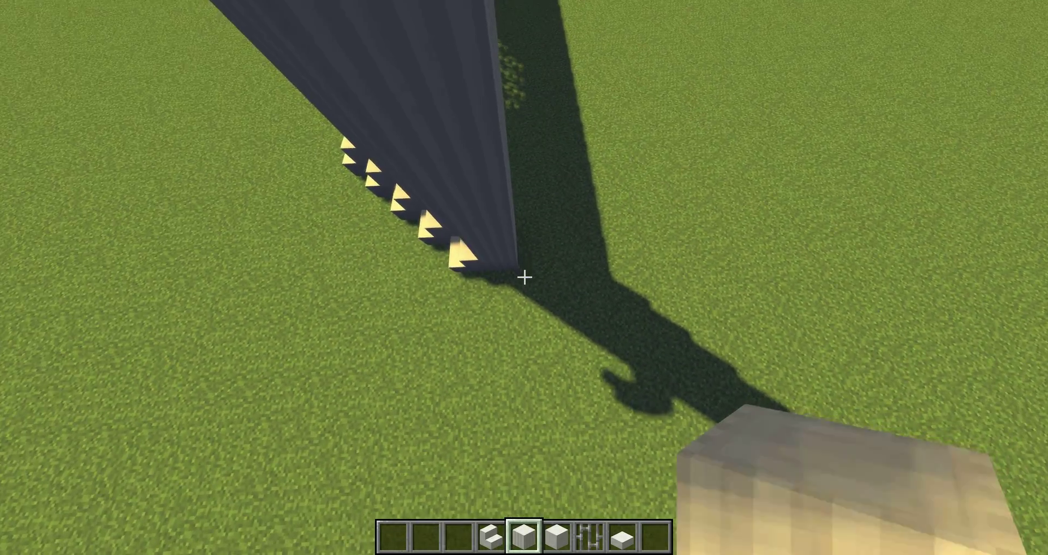
pyautogui.press('s')
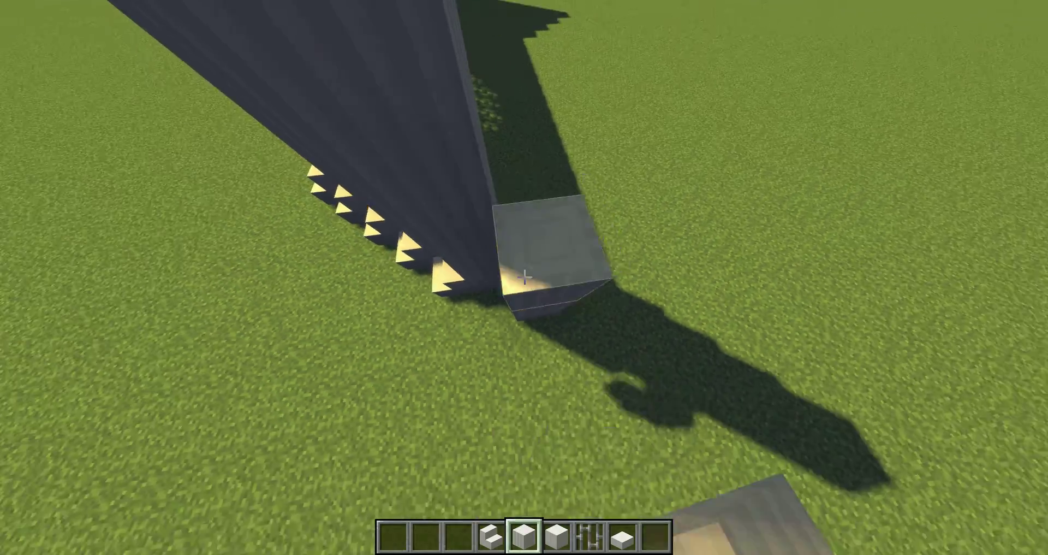
# Lay a row of quartz blocks outward from the wall base while walking backward.
pyautogui.rightClick(524, 277)
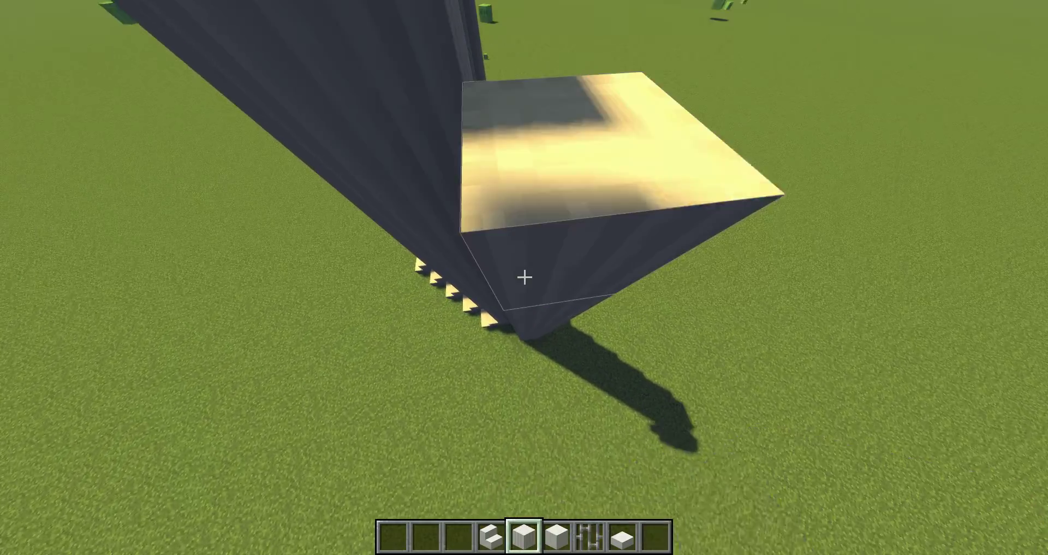
pyautogui.scroll(-2, 524, 277)
pyautogui.scroll(1, 524, 277)
pyautogui.press('s')
pyautogui.rightClick(524, 278)
pyautogui.rightClick(524, 277)
pyautogui.press('s')
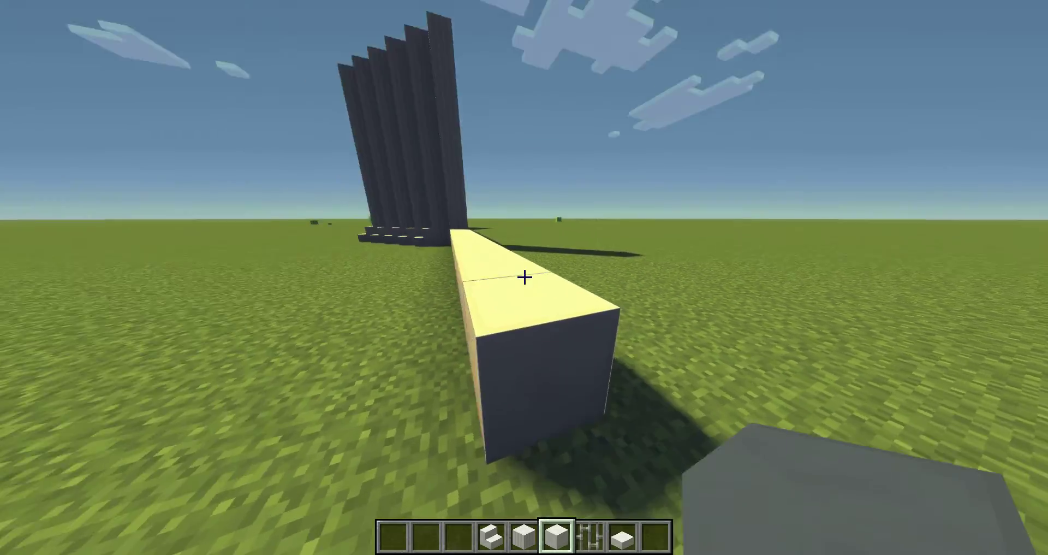
# Walk around to the row's end and place a quartz block at the stepped pillars' foot.
pyautogui.press('a')
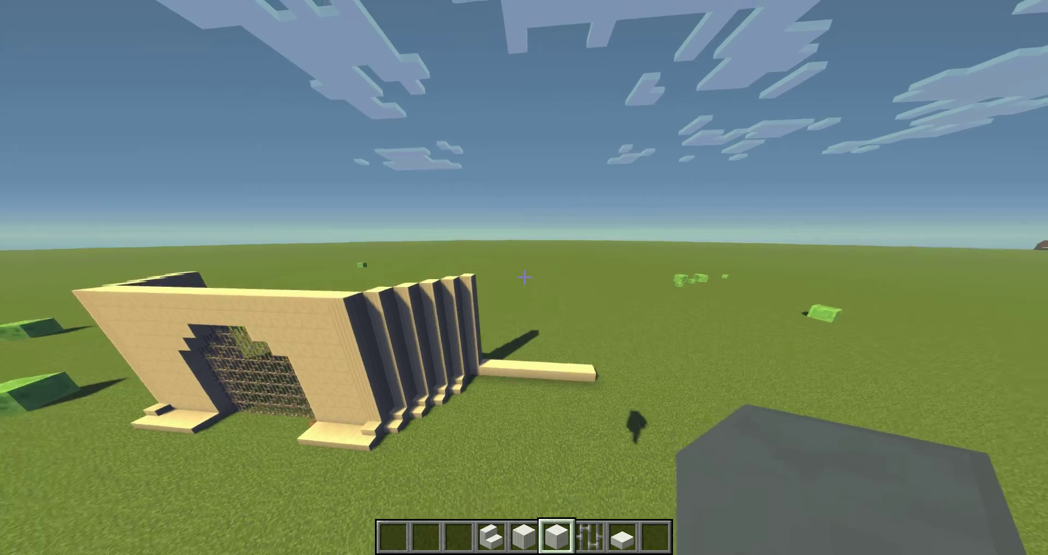
pyautogui.press('a')
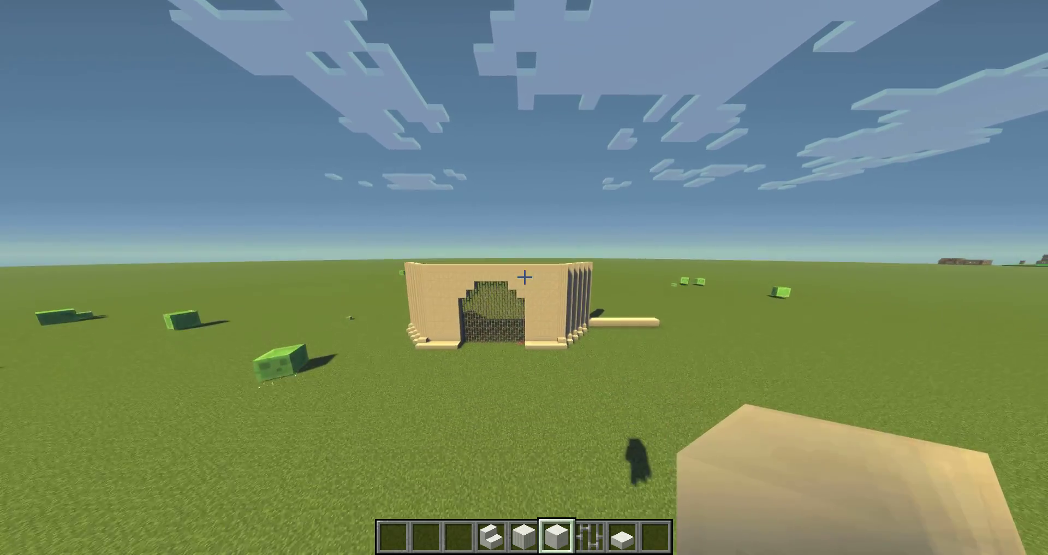
pyautogui.press('s')
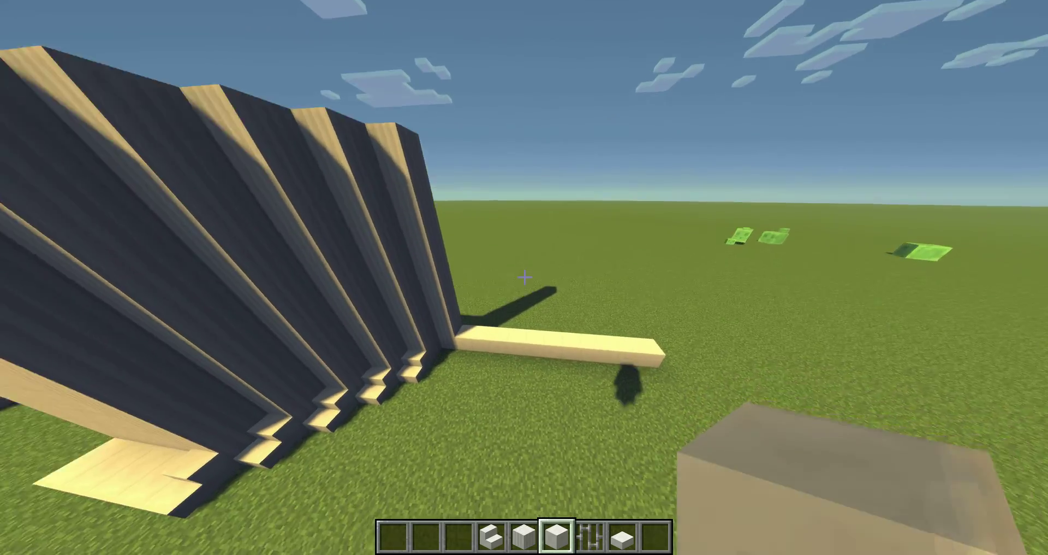
pyautogui.press('w')
pyautogui.press('d')
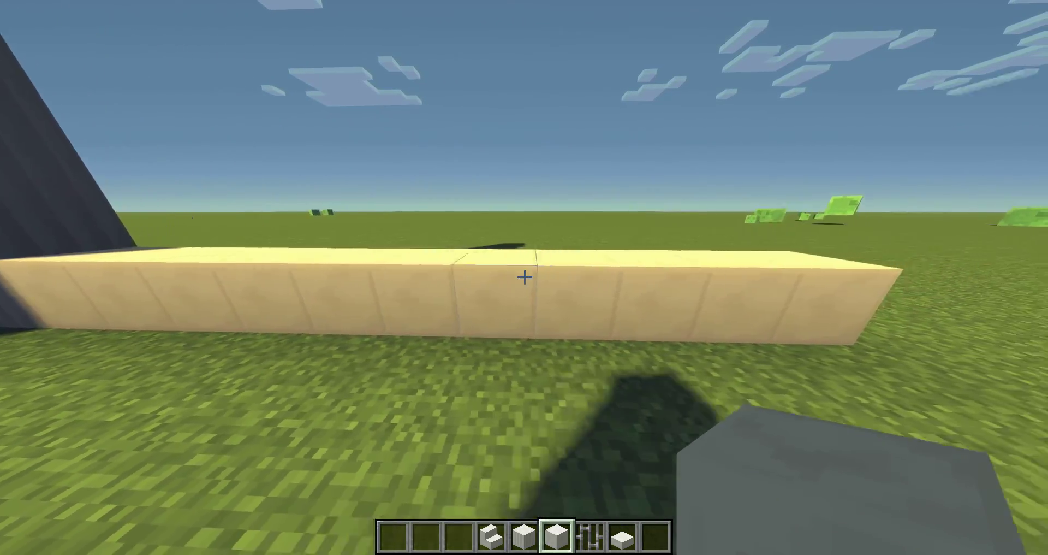
pyautogui.press('d')
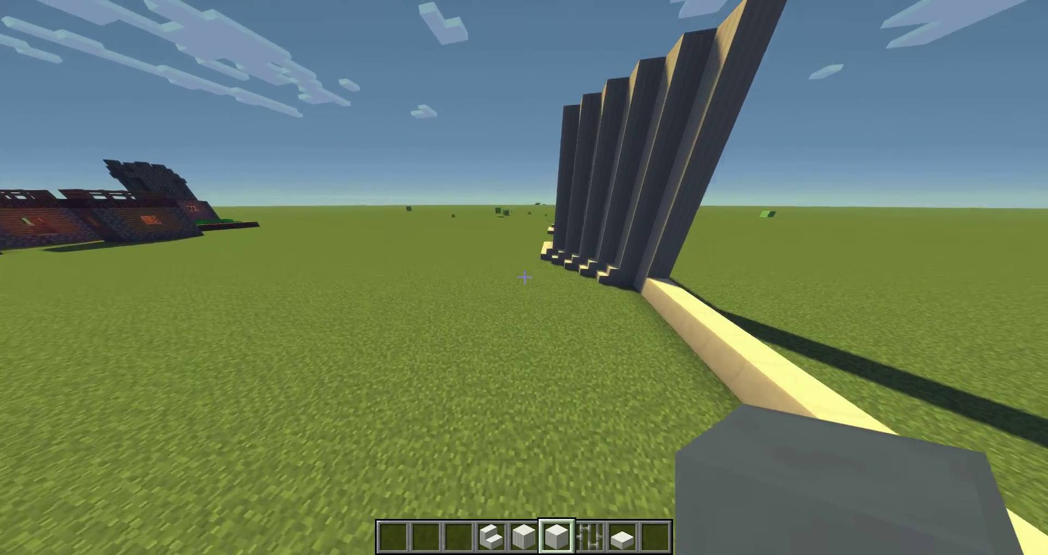
pyautogui.press('d')
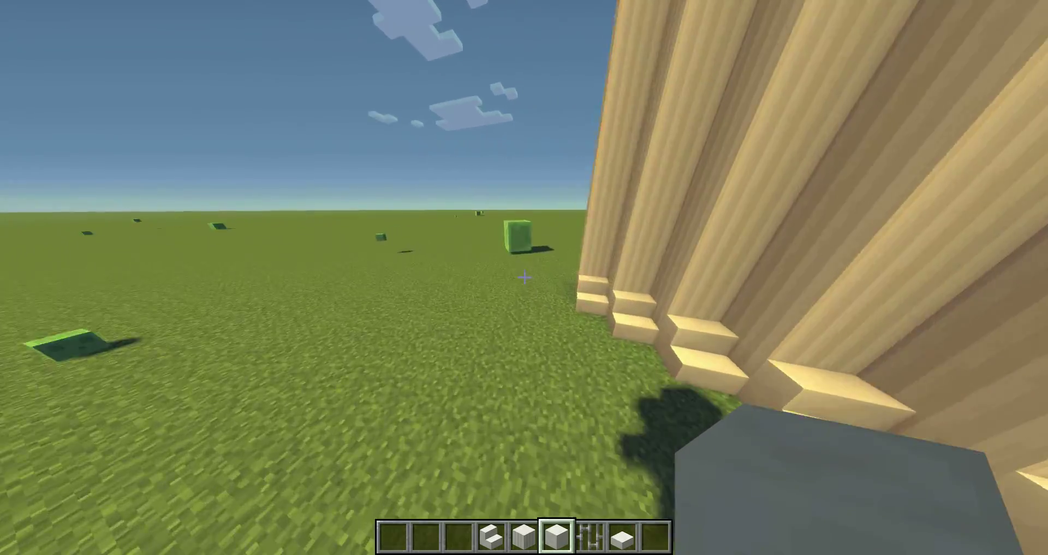
pyautogui.rightClick(524, 277)
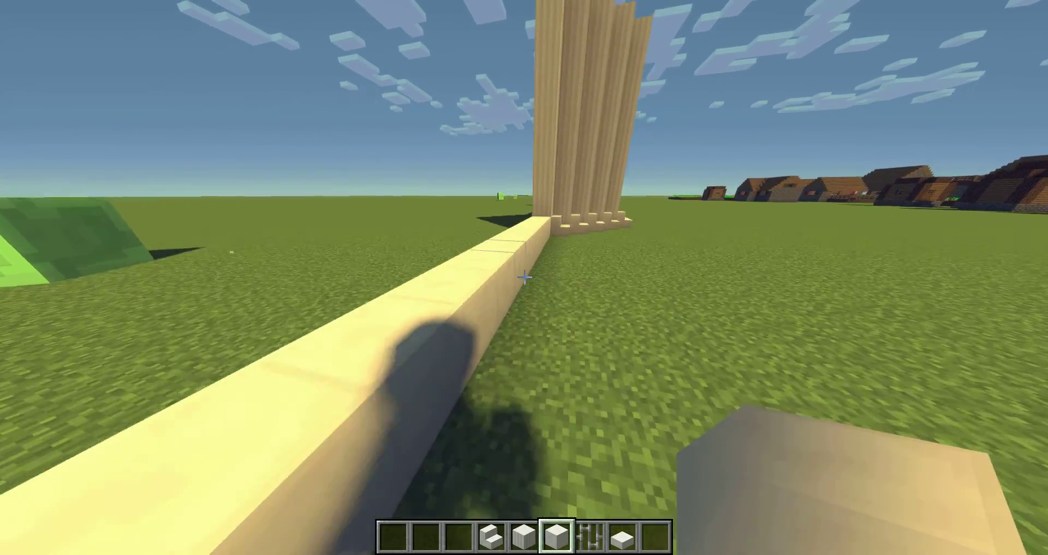
pyautogui.press('s')
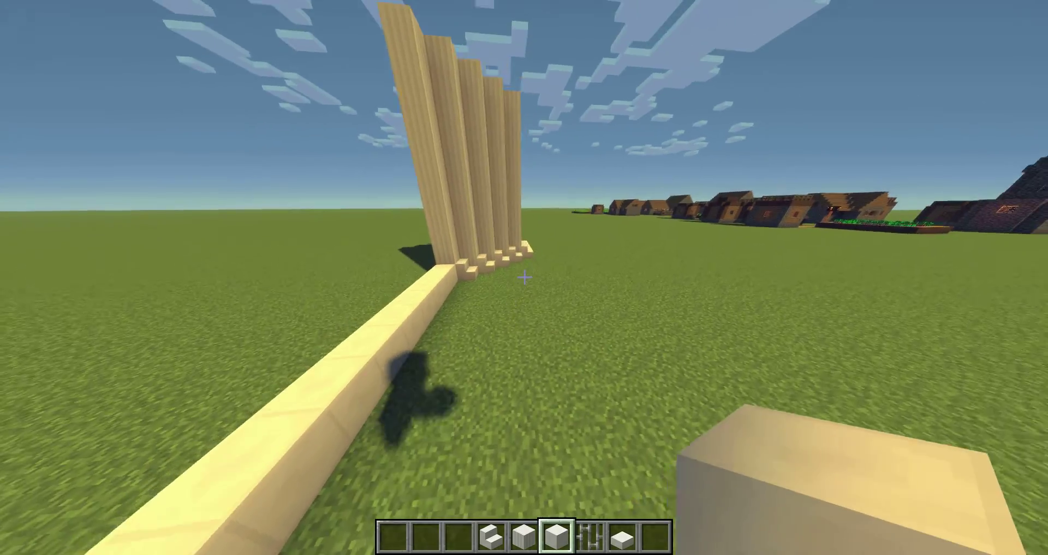
pyautogui.scroll(-1, 525, 278)
pyautogui.scroll(1, 524, 278)
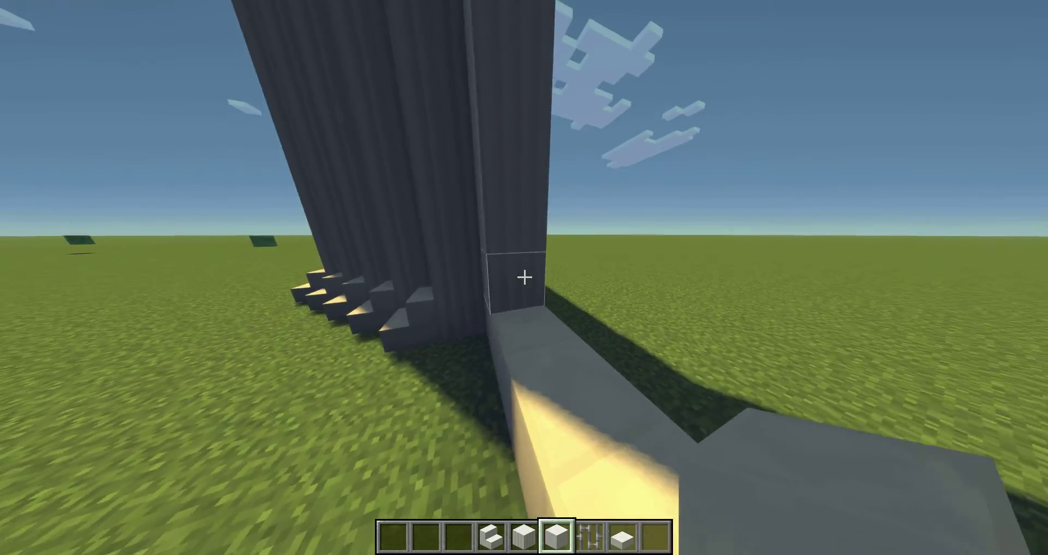
# Stack quartz blocks on top of the outward row, breaking one stray block.
pyautogui.rightClick(524, 278)
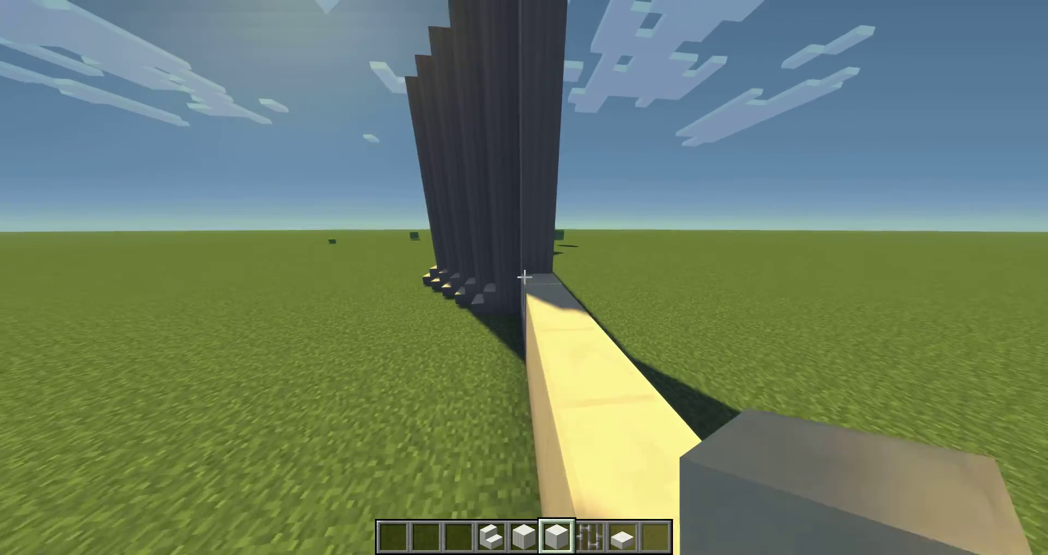
pyautogui.rightClick(524, 277)
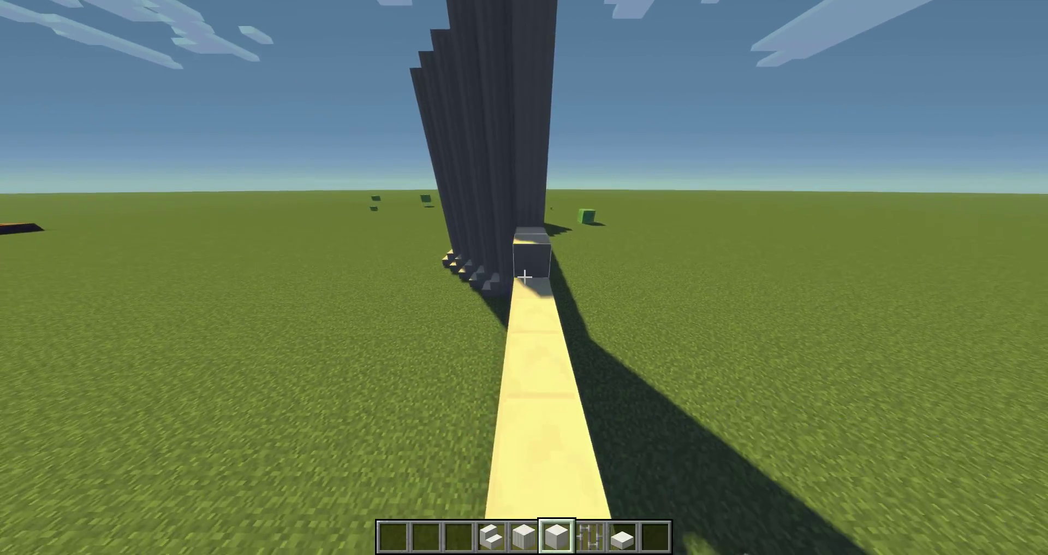
pyautogui.rightClick(525, 277)
pyautogui.rightClick(525, 277)
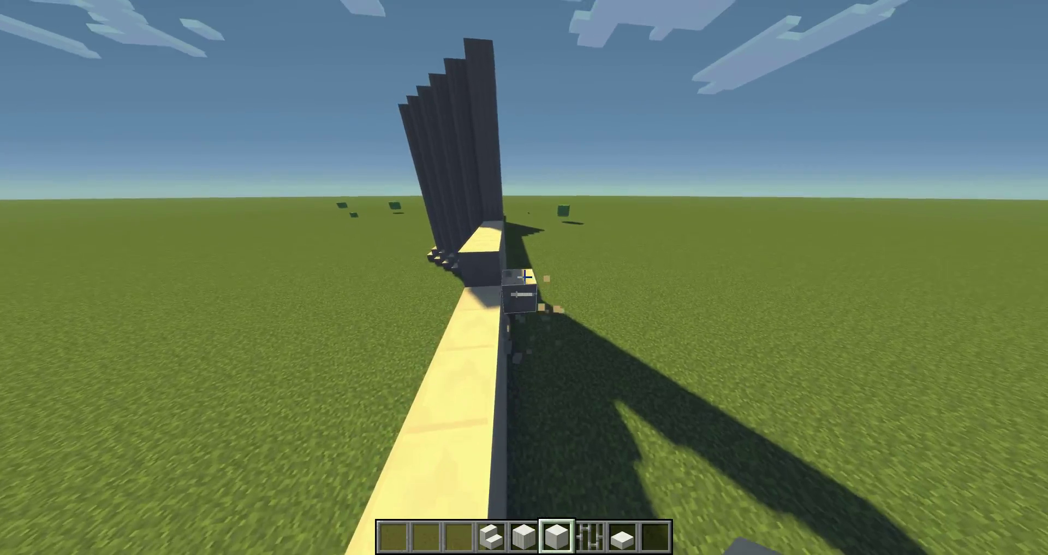
pyautogui.rightClick(524, 277)
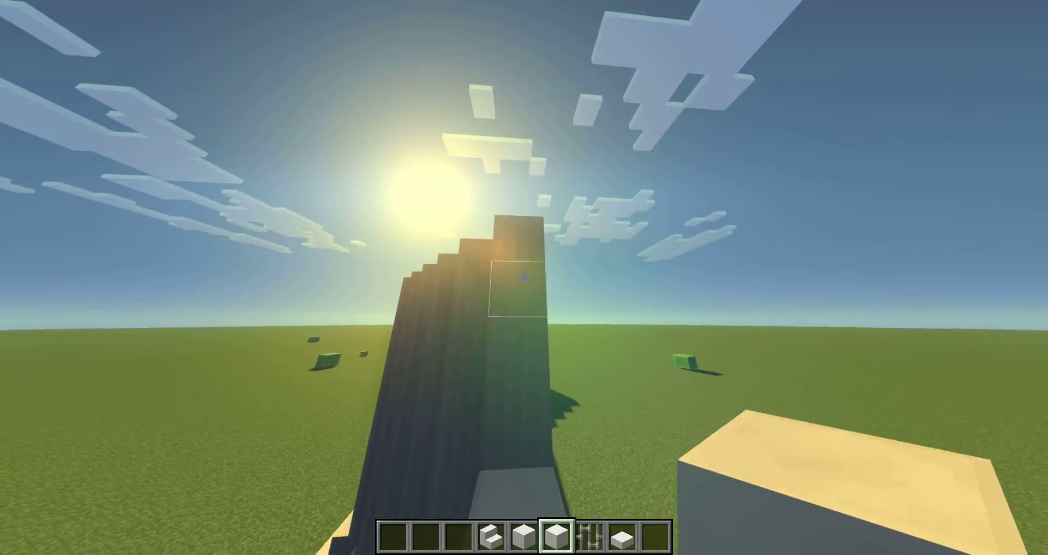
pyautogui.rightClick(524, 277)
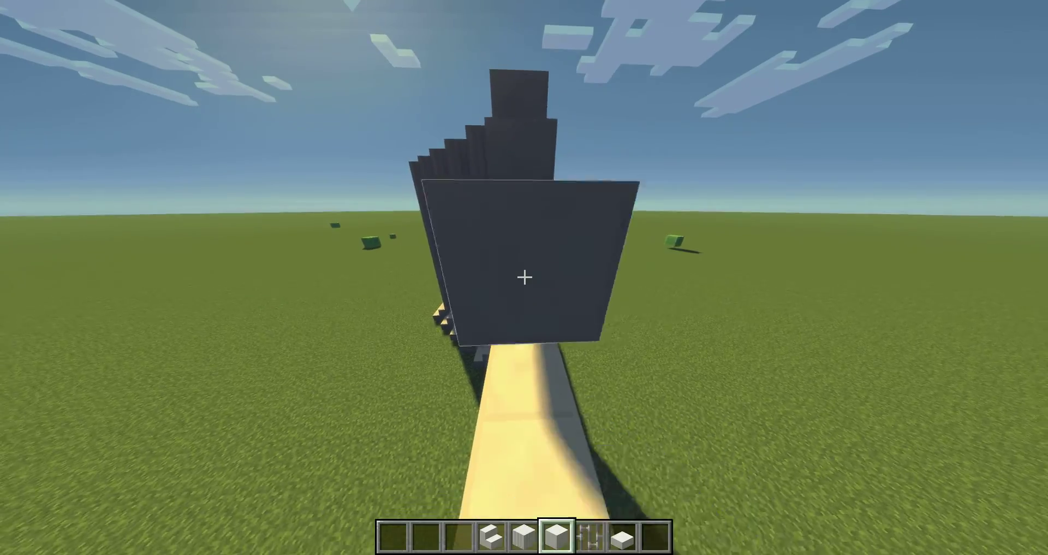
pyautogui.click(525, 277)
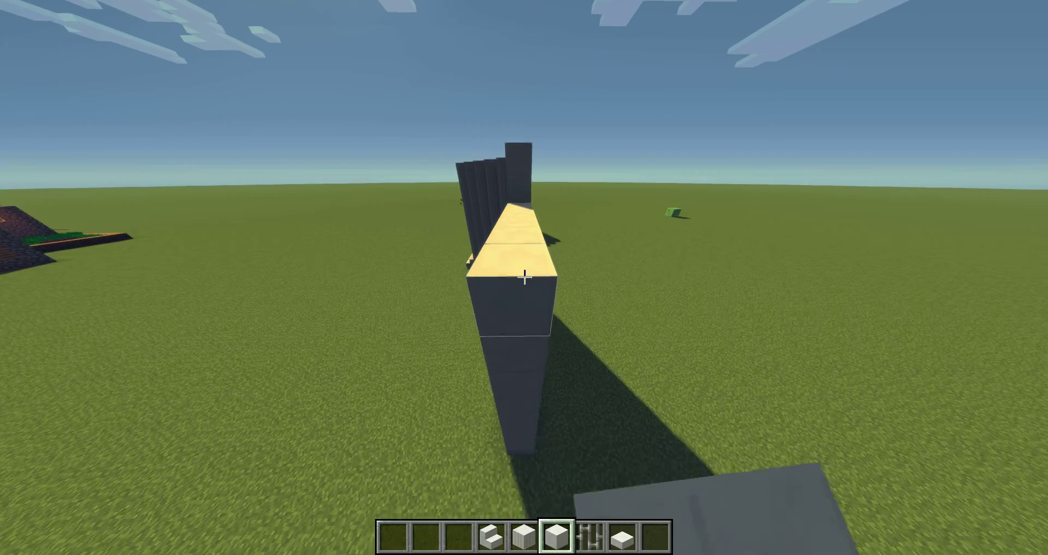
pyautogui.rightClick(524, 277)
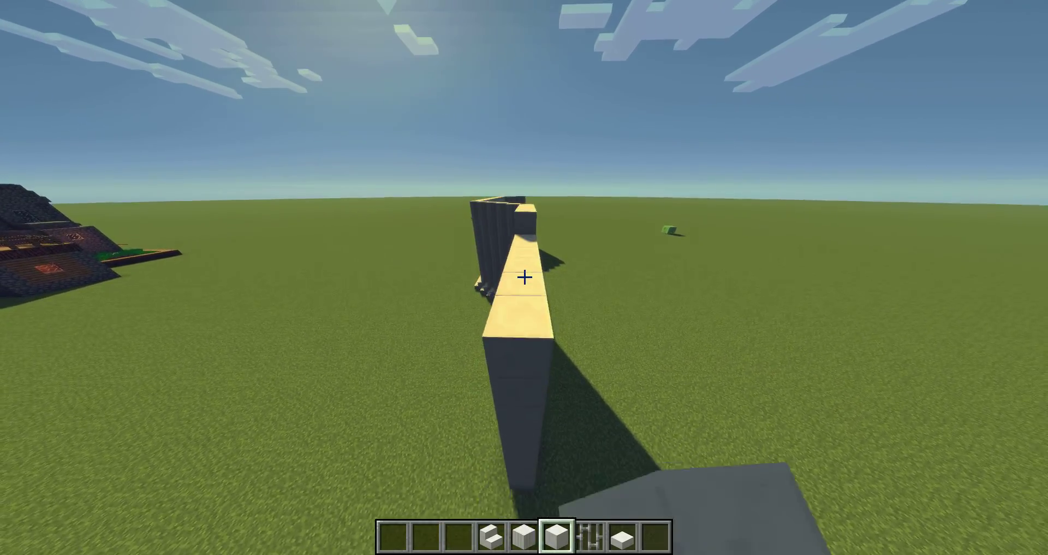